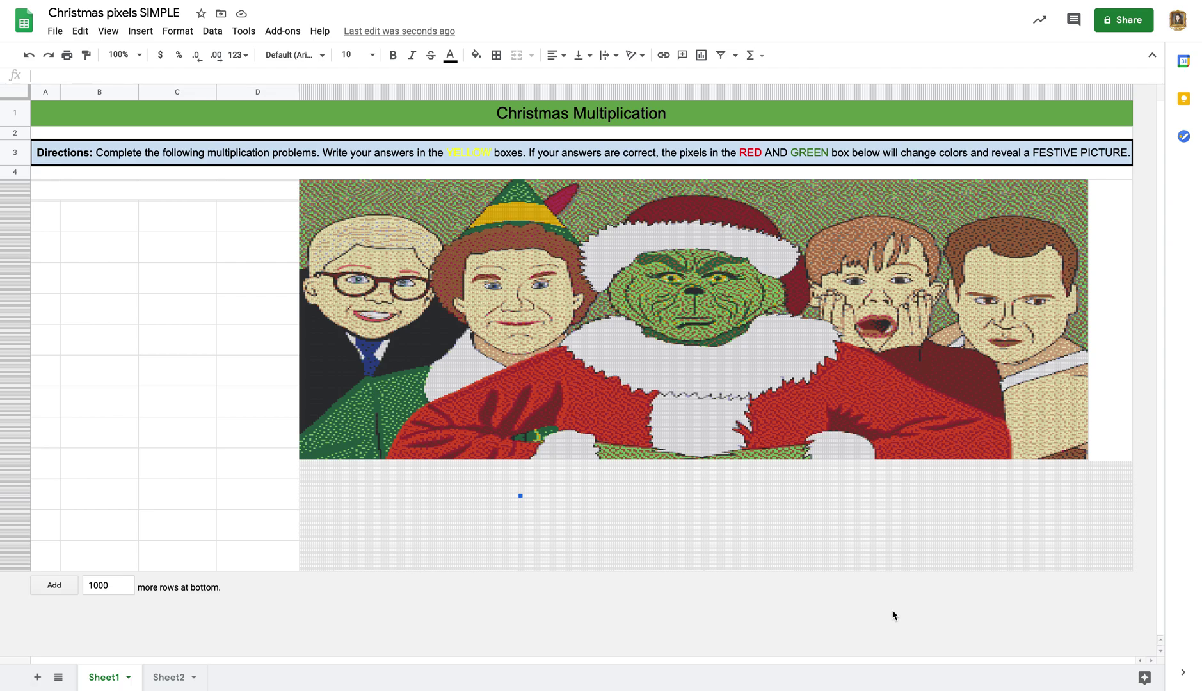
{"action": "left_click", "coordinate": [719, 349]}
{"action": "left_click", "coordinate": [671, 276]}
{"action": "left_click", "coordinate": [131, 227]}
{"action": "left_click", "coordinate": [196, 224]}
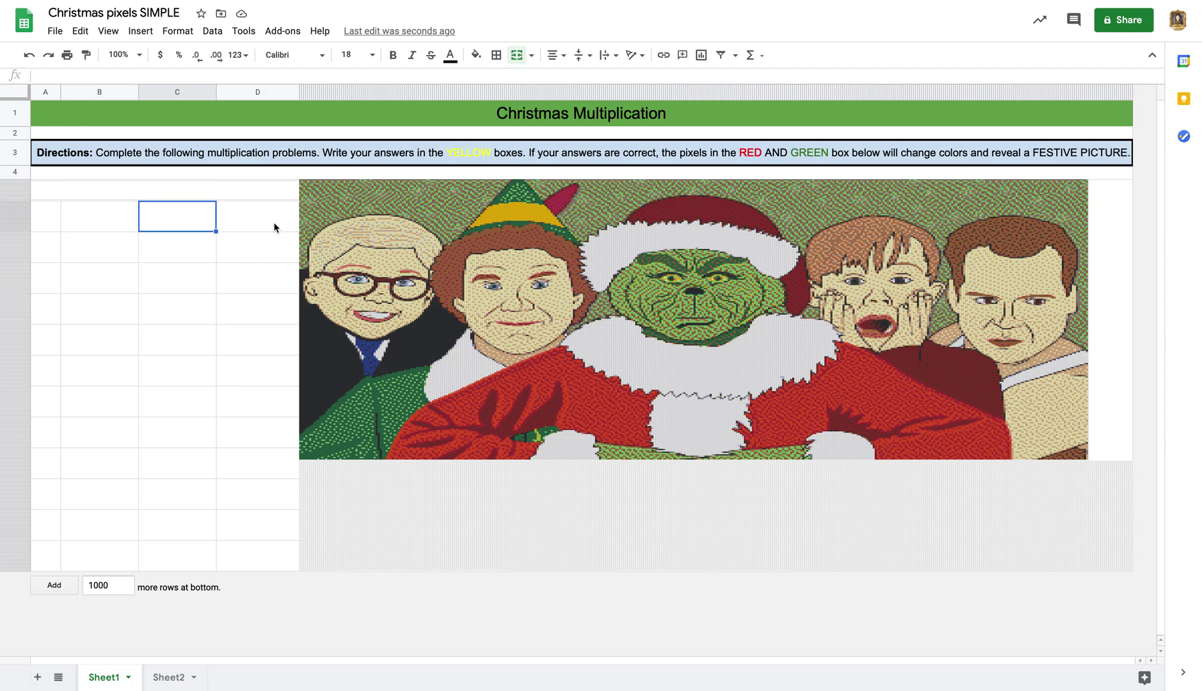
{"action": "left_click", "coordinate": [273, 225]}
{"action": "left_click", "coordinate": [269, 249]}
{"action": "left_click", "coordinate": [187, 250]}
{"action": "left_click", "coordinate": [91, 256]}
{"action": "left_click", "coordinate": [110, 314]}
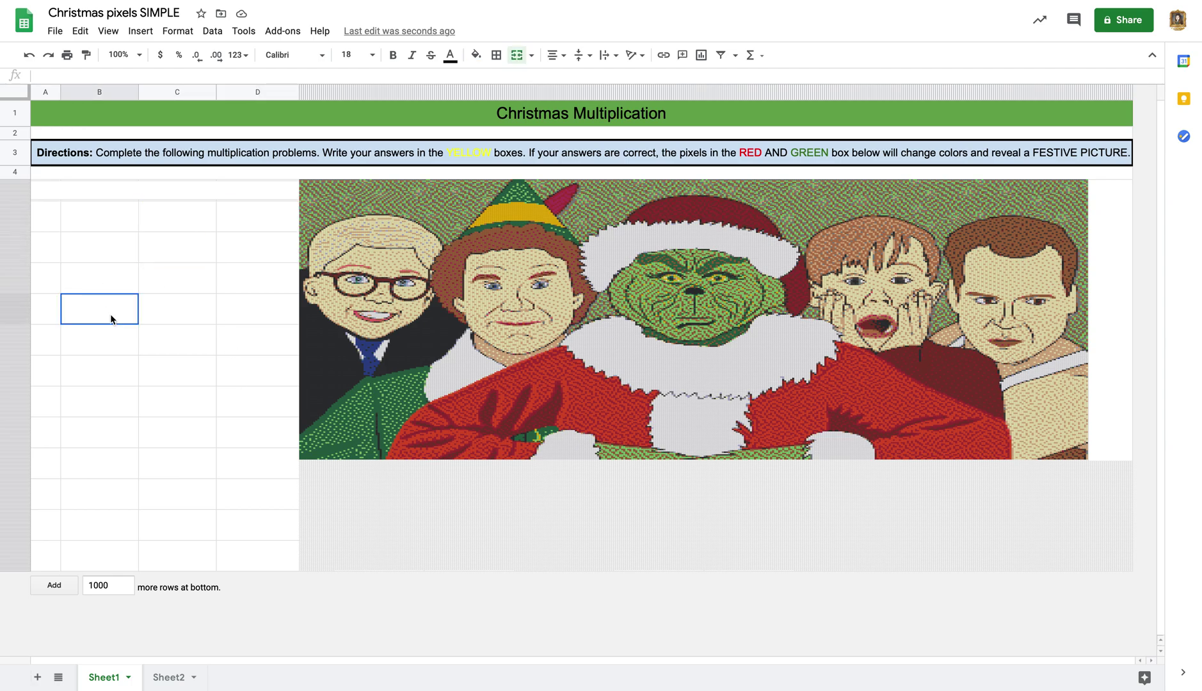
{"action": "left_click", "coordinate": [210, 339]}
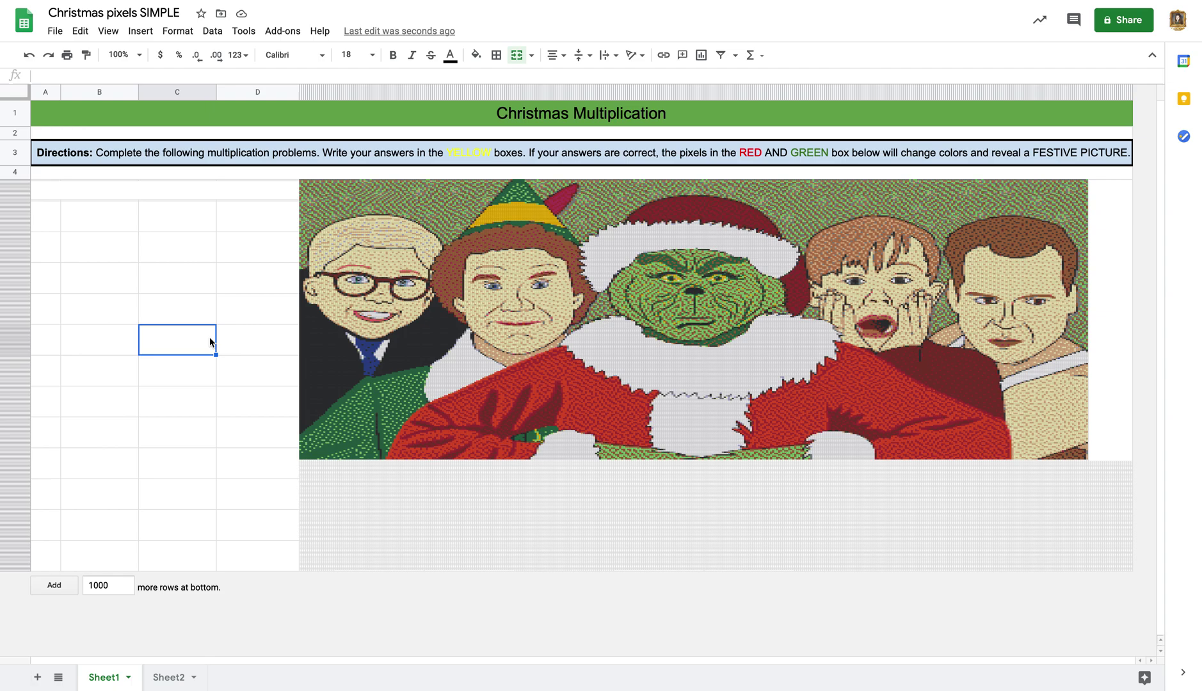
{"action": "left_click", "coordinate": [205, 222]}
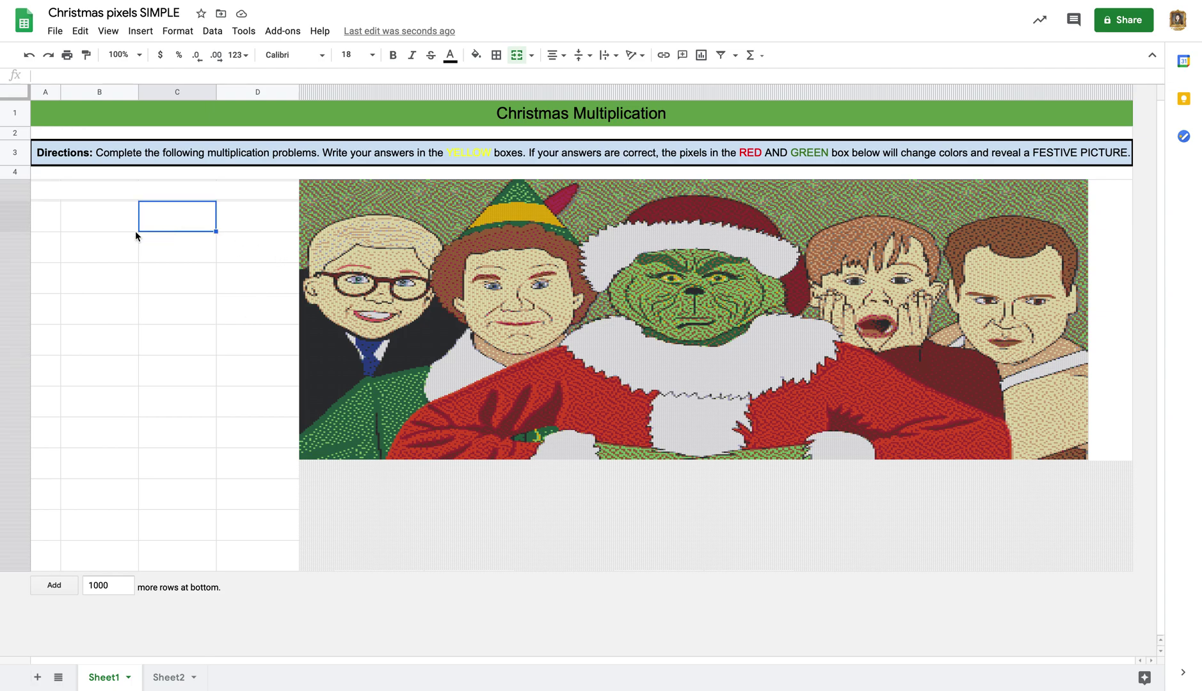
{"action": "left_click", "coordinate": [47, 221]}
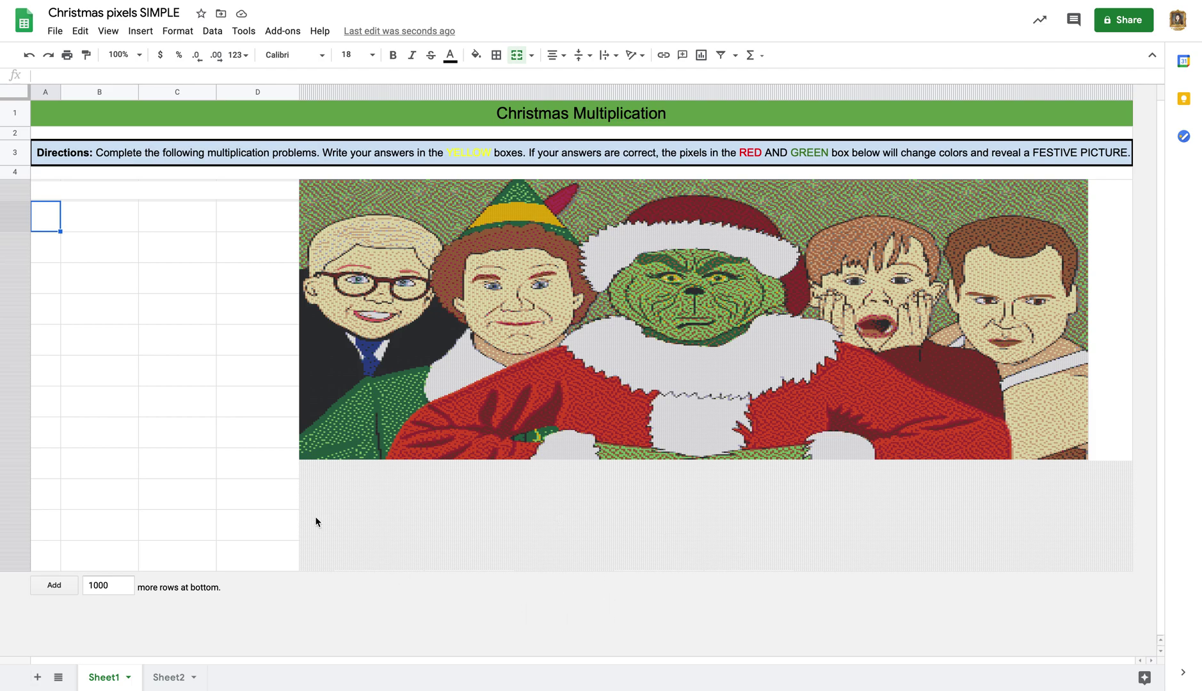
Merge a small square block of the tiny pixel cells directly beneath the picture's lower-left corner into one cell.
{"action": "left_click", "coordinate": [298, 462]}
{"action": "left_click", "coordinate": [301, 460]}
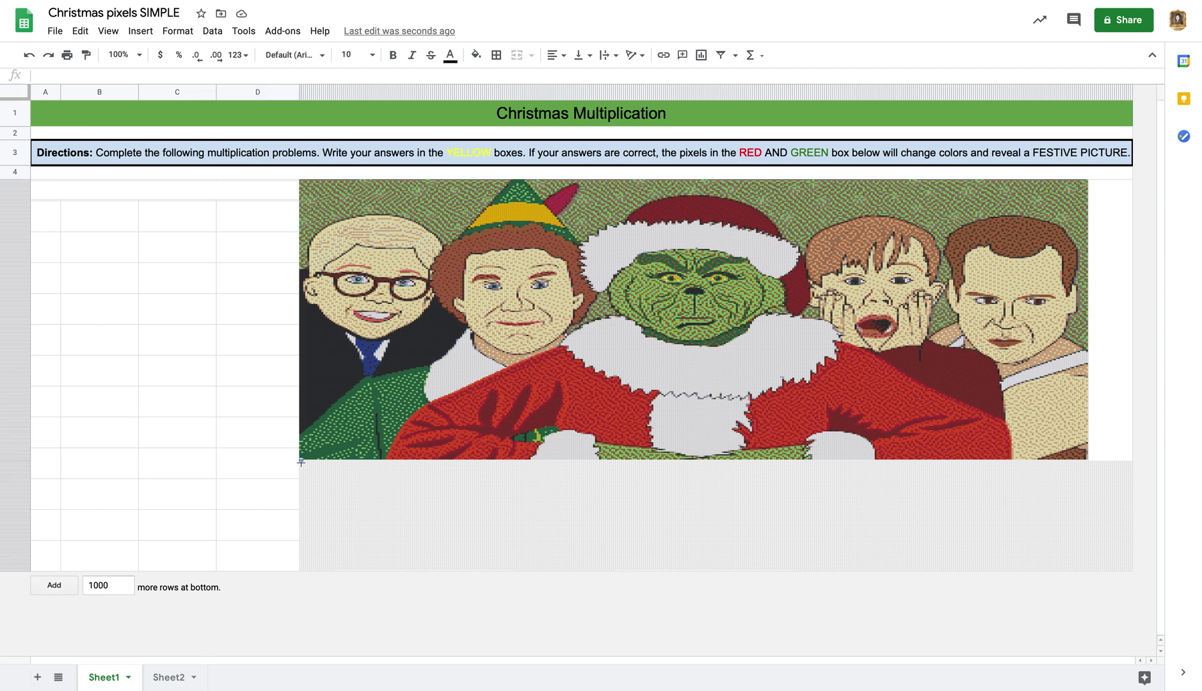
{"action": "left_click_drag", "start_coordinate": [300, 461], "coordinate": [322, 480]}
{"action": "left_click", "coordinate": [308, 472]}
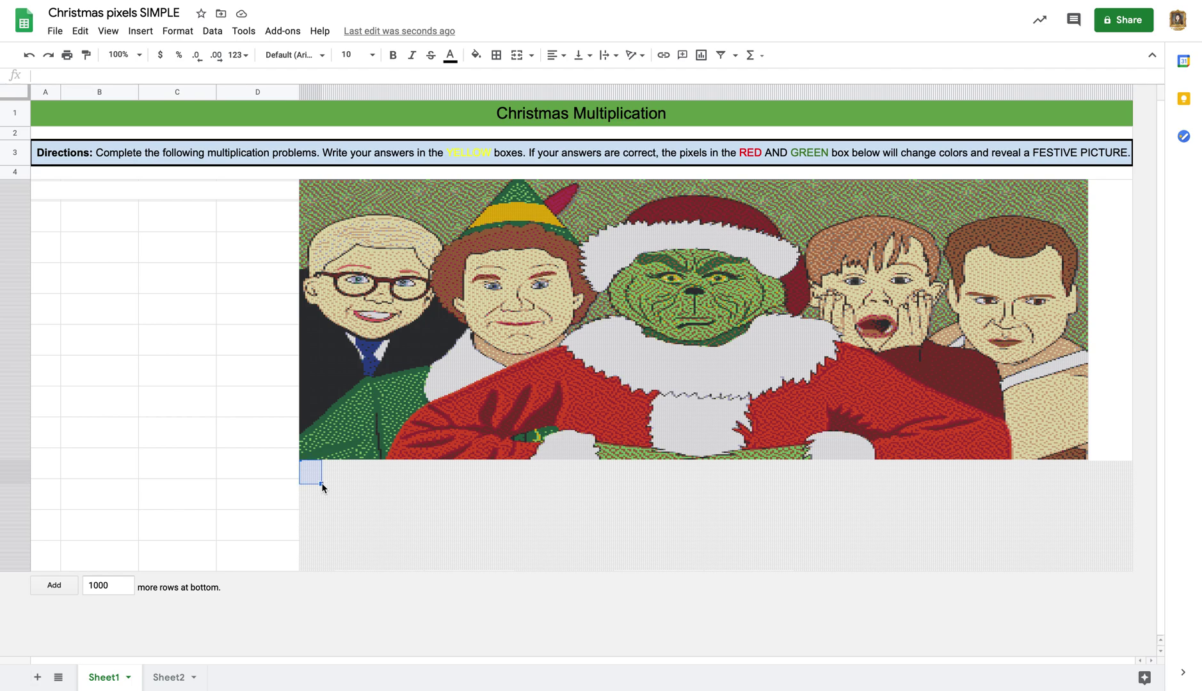
{"action": "left_click", "coordinate": [517, 57]}
Copy the merged square cell and paste it directly below itself.
{"action": "left_click", "coordinate": [320, 495]}
{"action": "left_click", "coordinate": [311, 479]}
{"action": "key", "text": "ctrl+c"}
{"action": "left_click", "coordinate": [311, 496]}
{"action": "key", "text": "ctrl+v"}
{"action": "key", "text": "Down"}
{"action": "type", "text": "√"}
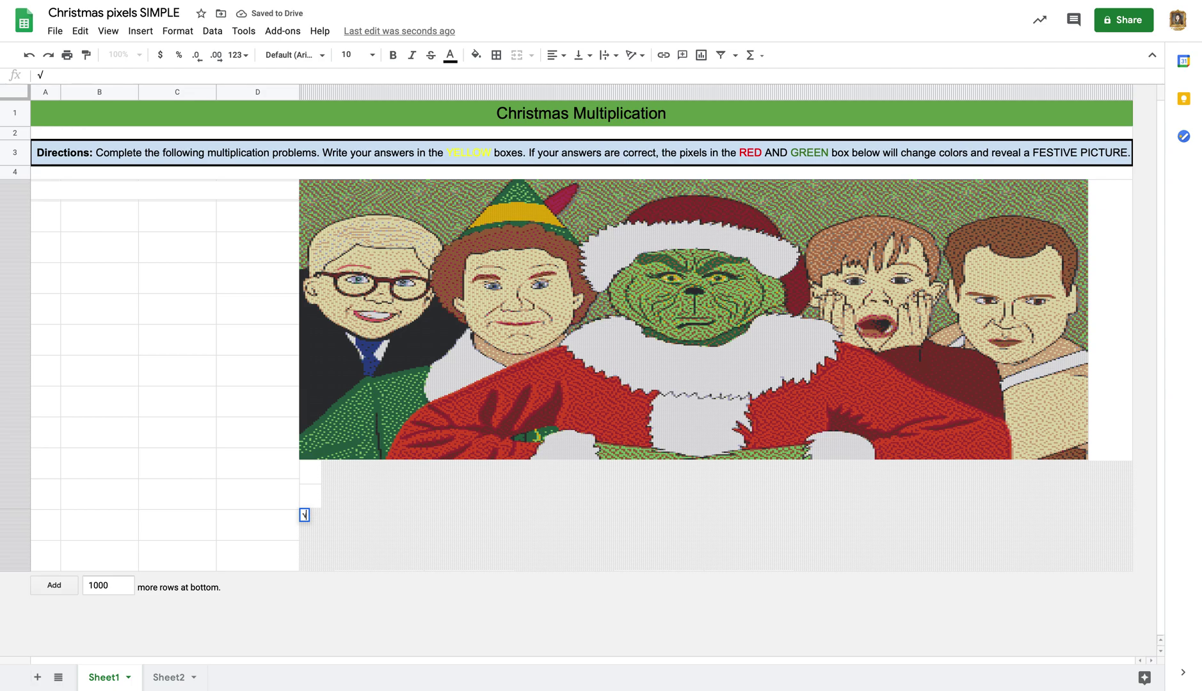
{"action": "key", "text": "Escape"}
Paste two more copies of the merged square below the second one to form a vertical stack of four.
{"action": "left_click", "coordinate": [311, 496]}
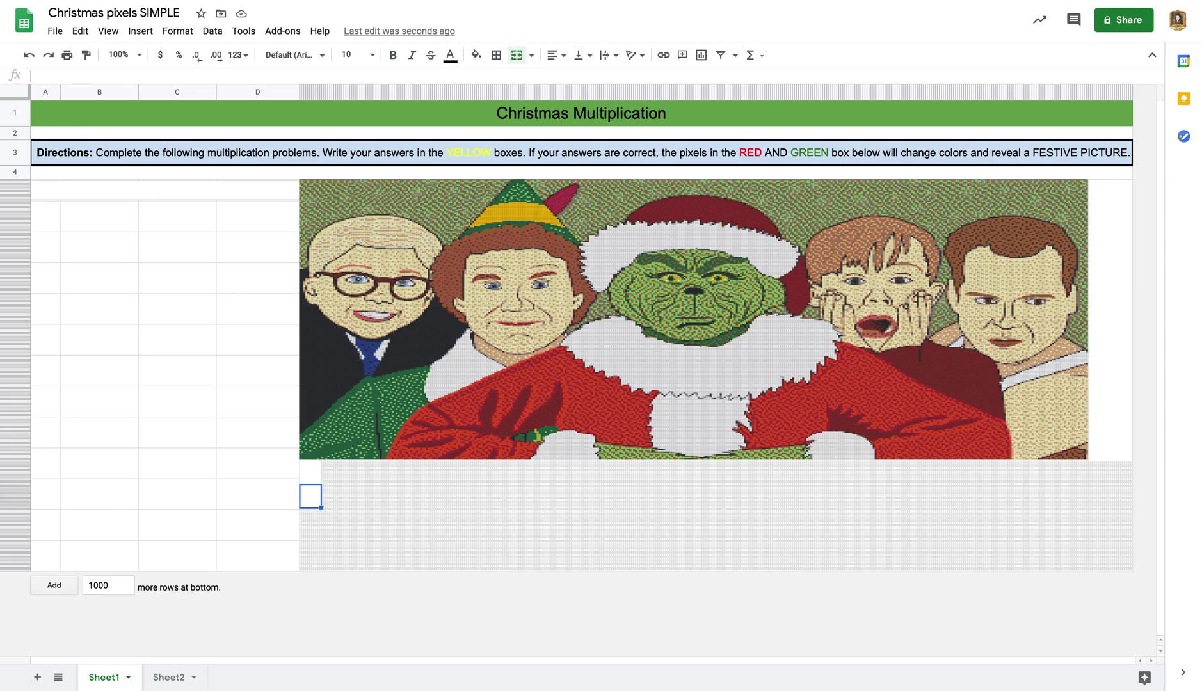
{"action": "key", "text": "ctrl+c"}
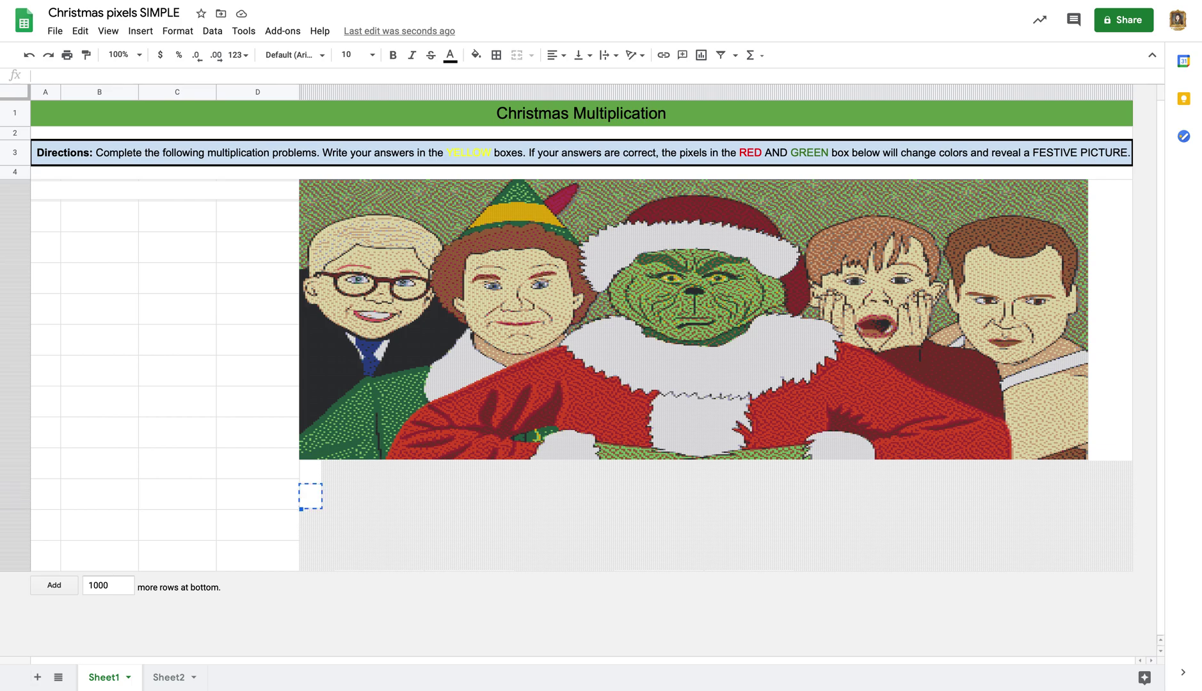
{"action": "left_click", "coordinate": [310, 520]}
{"action": "key", "text": "ctrl+v"}
{"action": "left_click", "coordinate": [300, 533]}
{"action": "key", "text": "ctrl+v"}
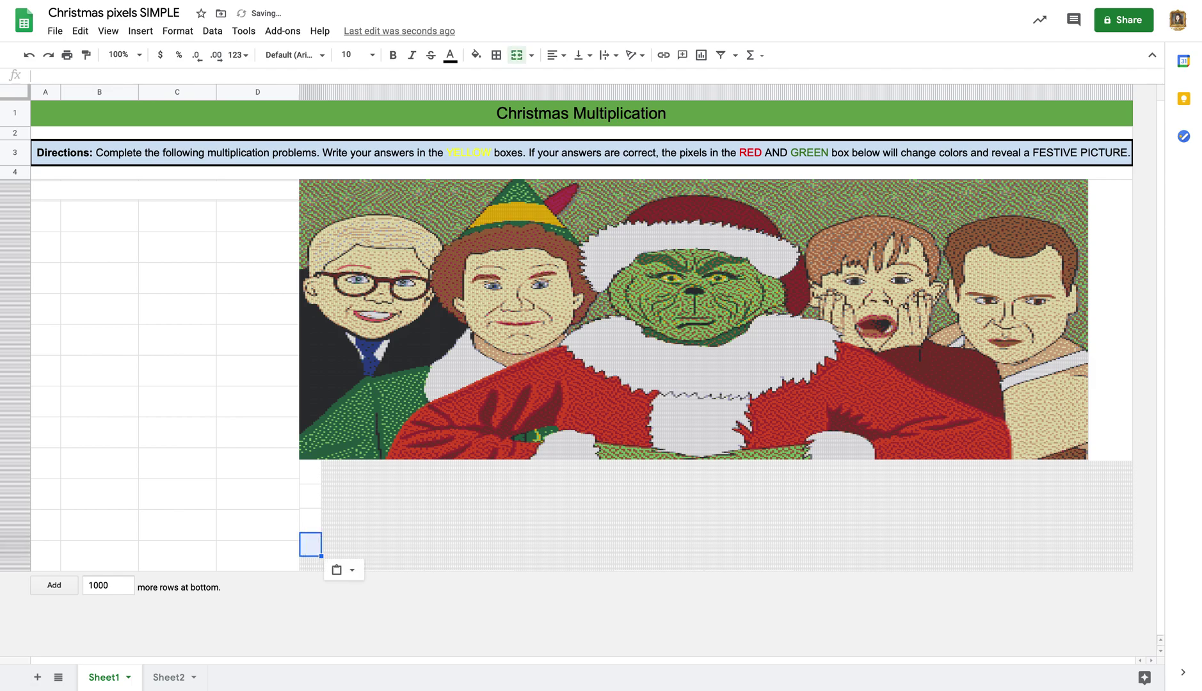
Move the stack of four merged squares slightly down, aligned with the picture's left edge, leaving a narrow gap beneath the picture.
{"action": "left_click_drag", "start_coordinate": [314, 481], "coordinate": [315, 558]}
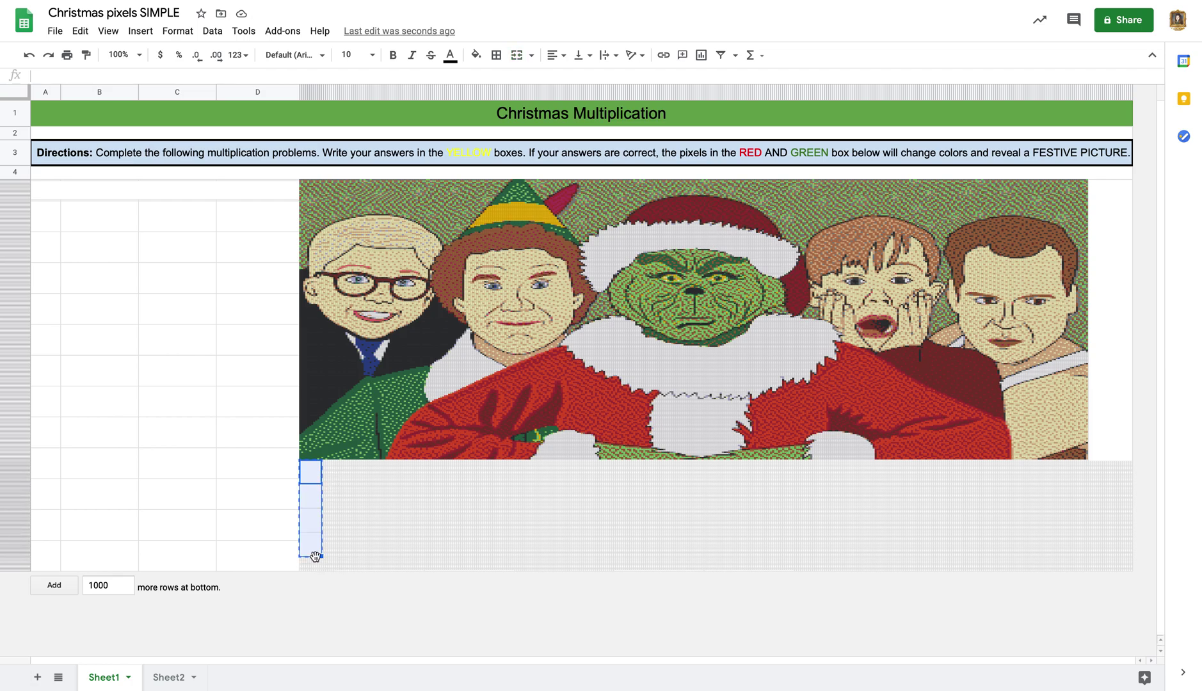
{"action": "key", "text": "Down"}
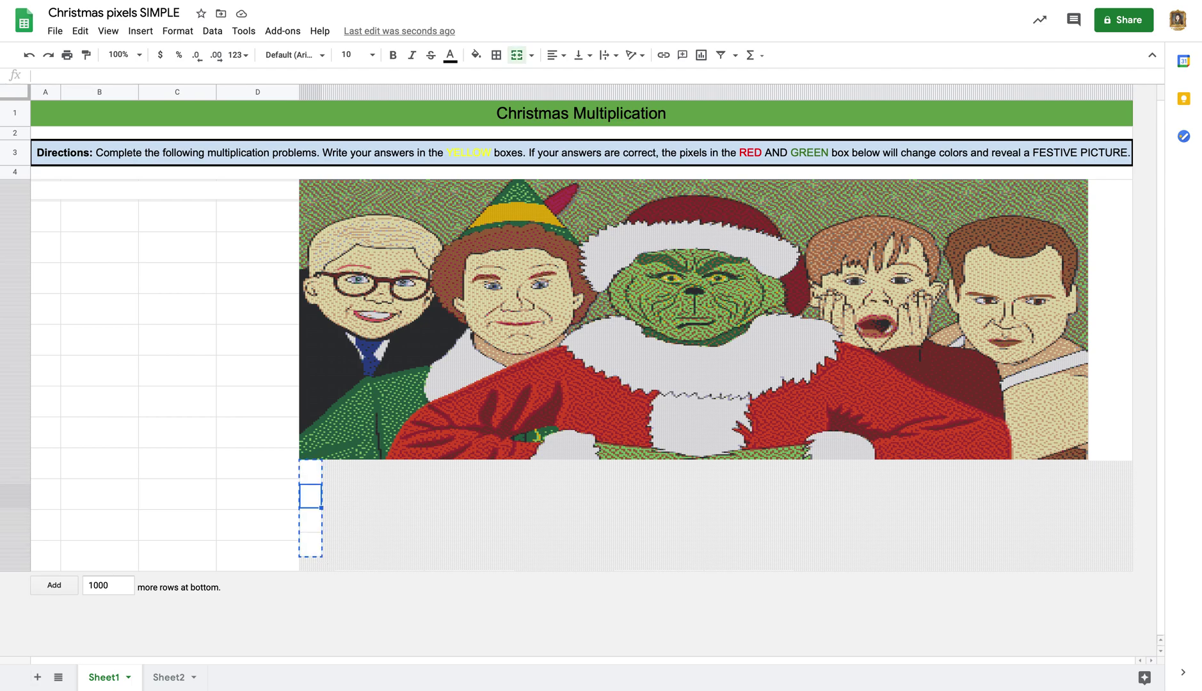
{"action": "key", "text": "Up"}
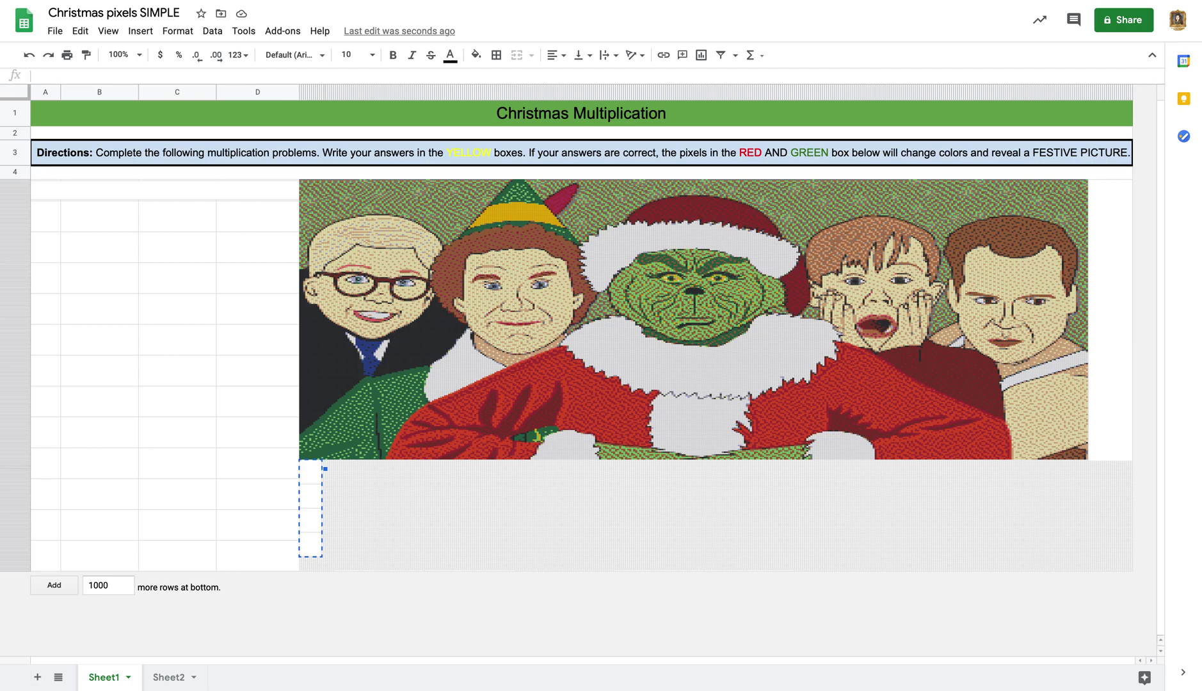
{"action": "key", "text": "ctrl+v"}
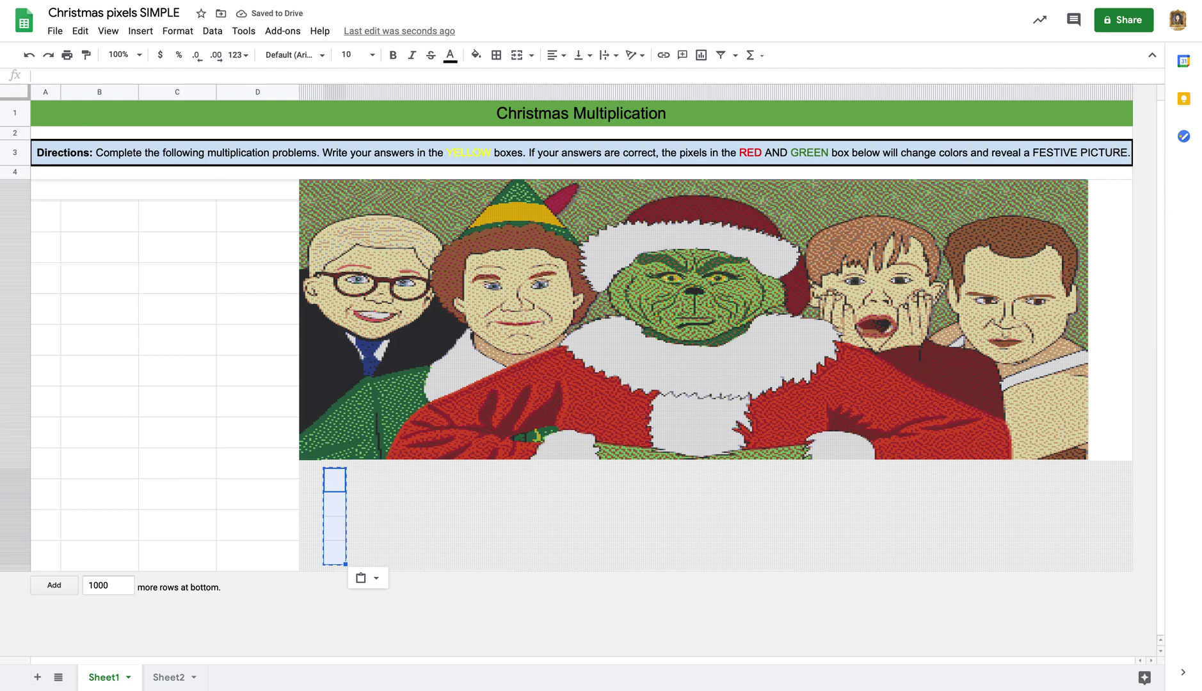
{"action": "key", "text": "ctrl+c"}
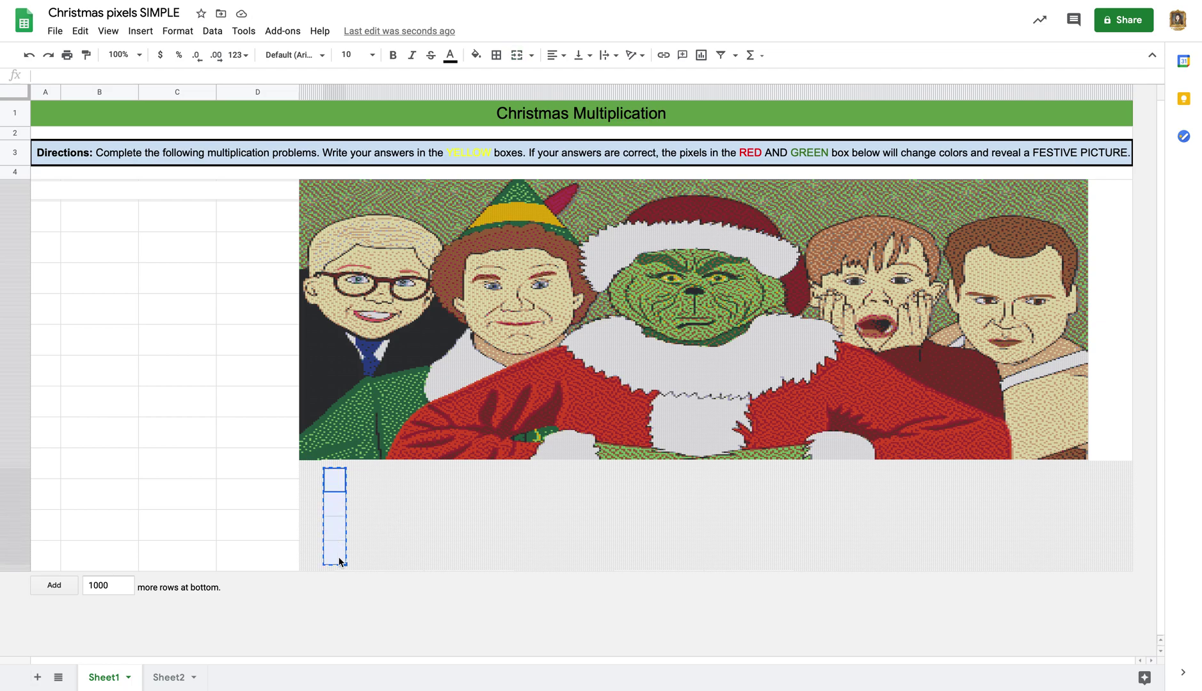
{"action": "left_click", "coordinate": [323, 469]}
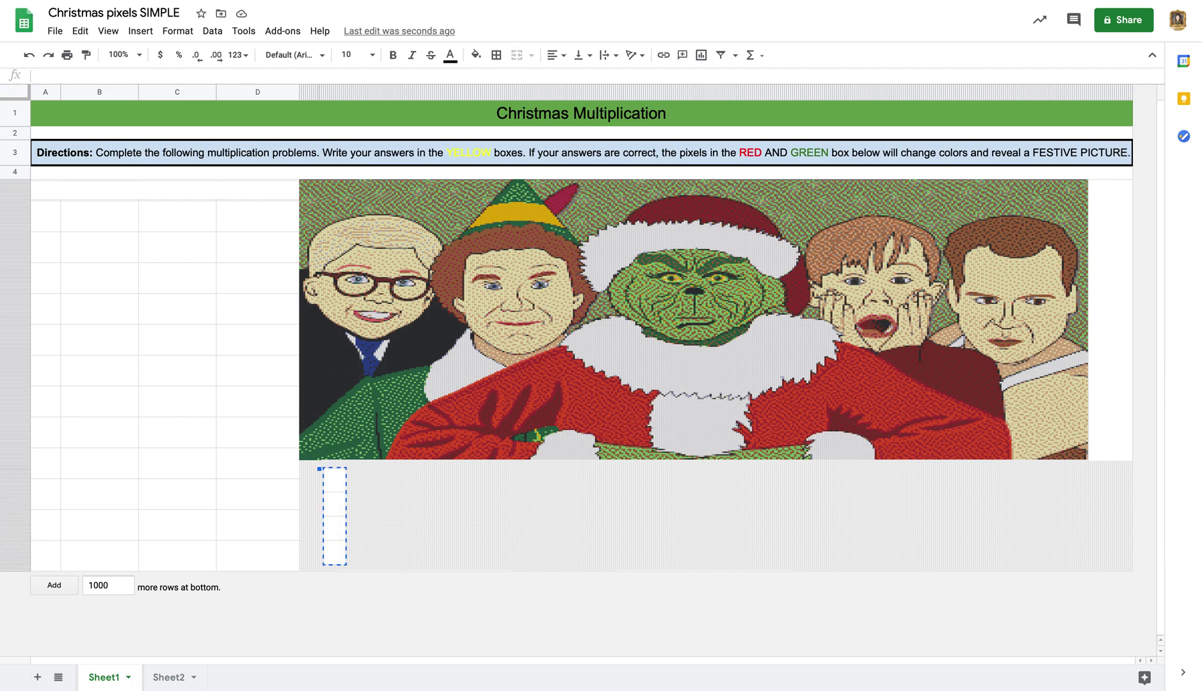
{"action": "left_click", "coordinate": [296, 468]}
{"action": "left_click", "coordinate": [300, 469]}
{"action": "key", "text": "ctrl+v"}
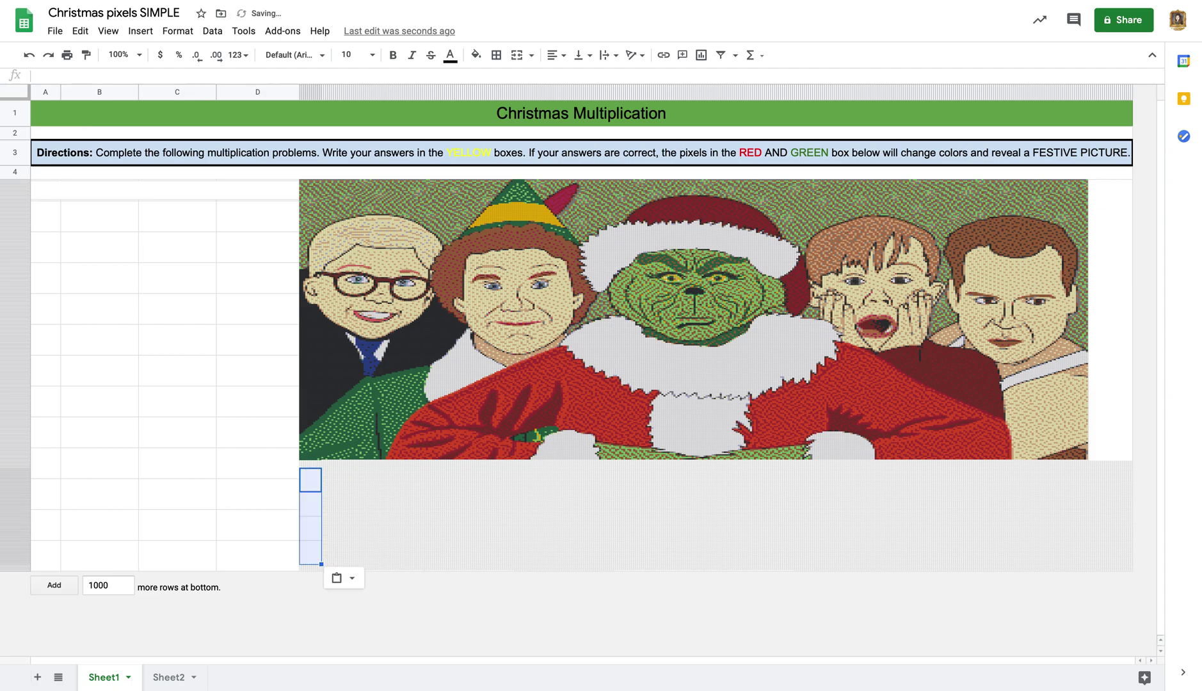
Merge a wide rectangular block of pixel cells directly right of the top square, matching its height, into one cell.
{"action": "left_click", "coordinate": [419, 551]}
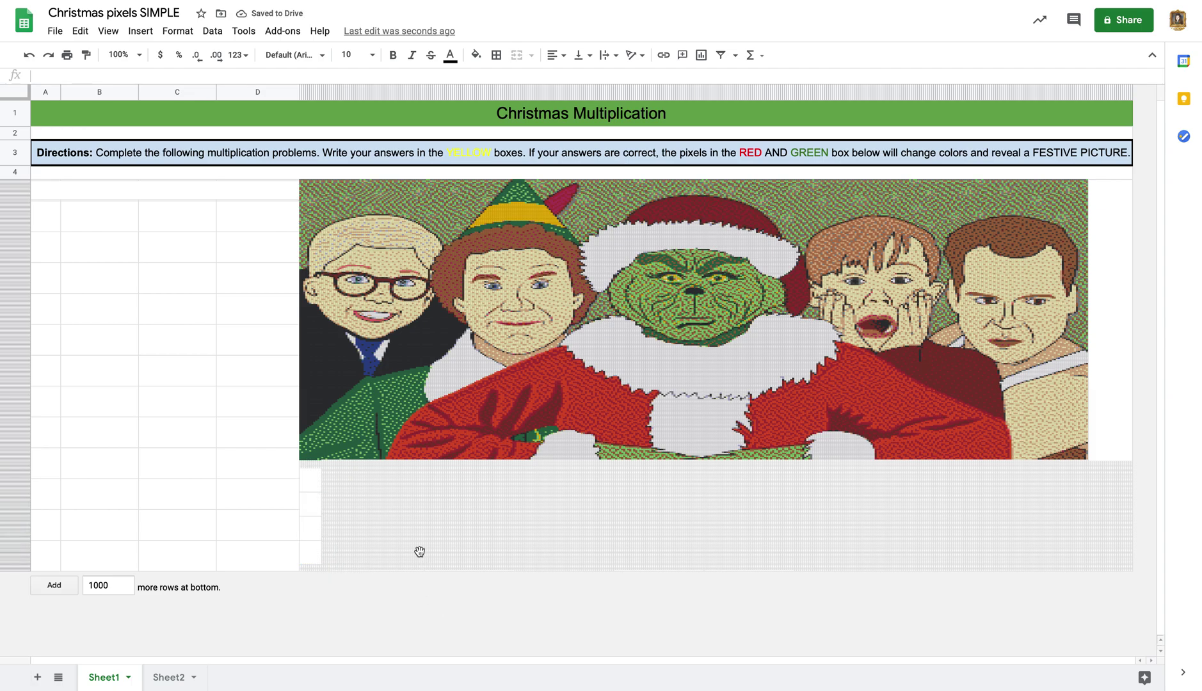
{"action": "left_click", "coordinate": [319, 478]}
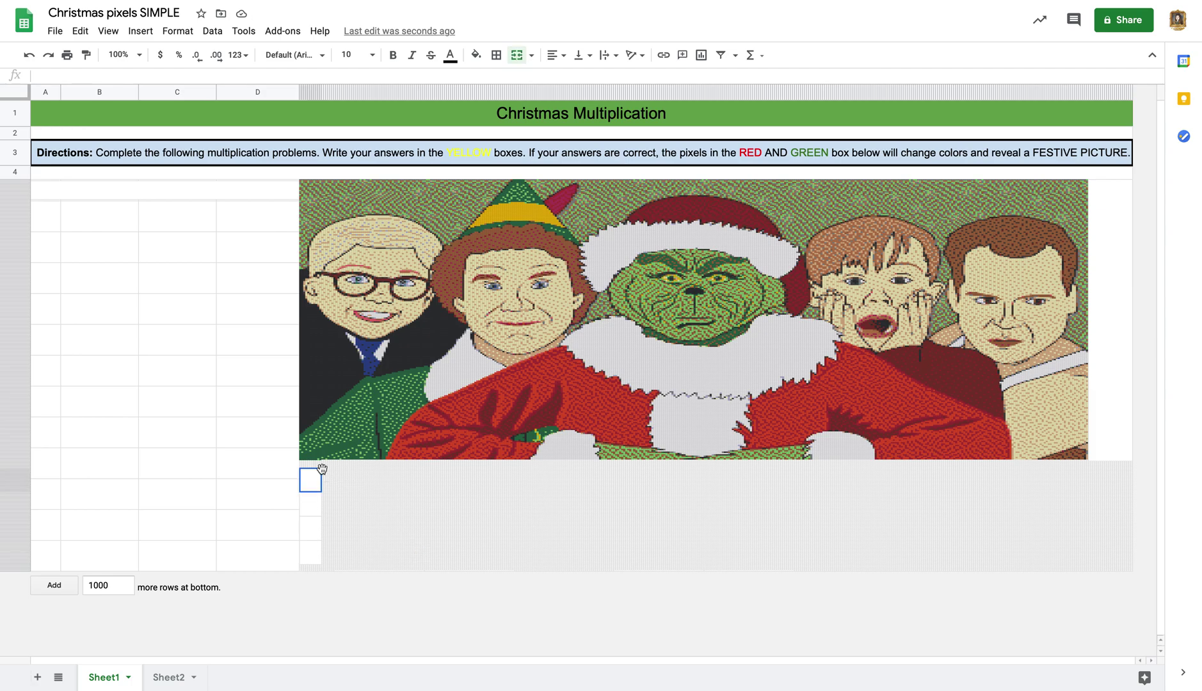
{"action": "left_click", "coordinate": [327, 471]}
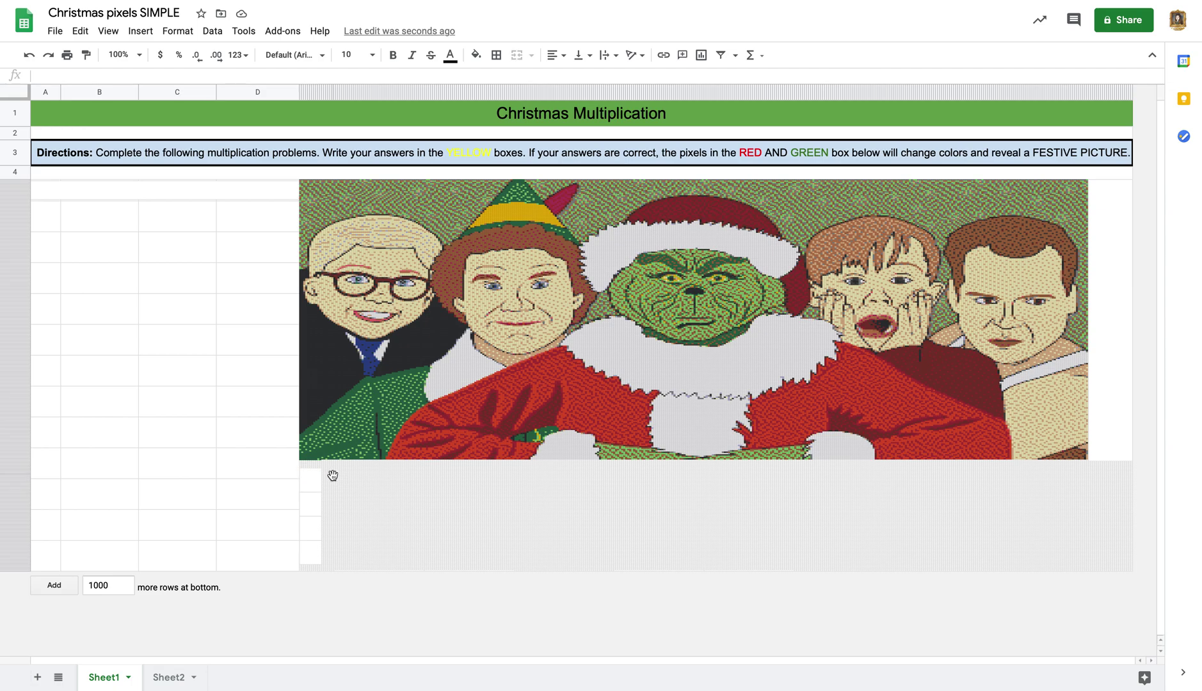
{"action": "left_click", "coordinate": [322, 470]}
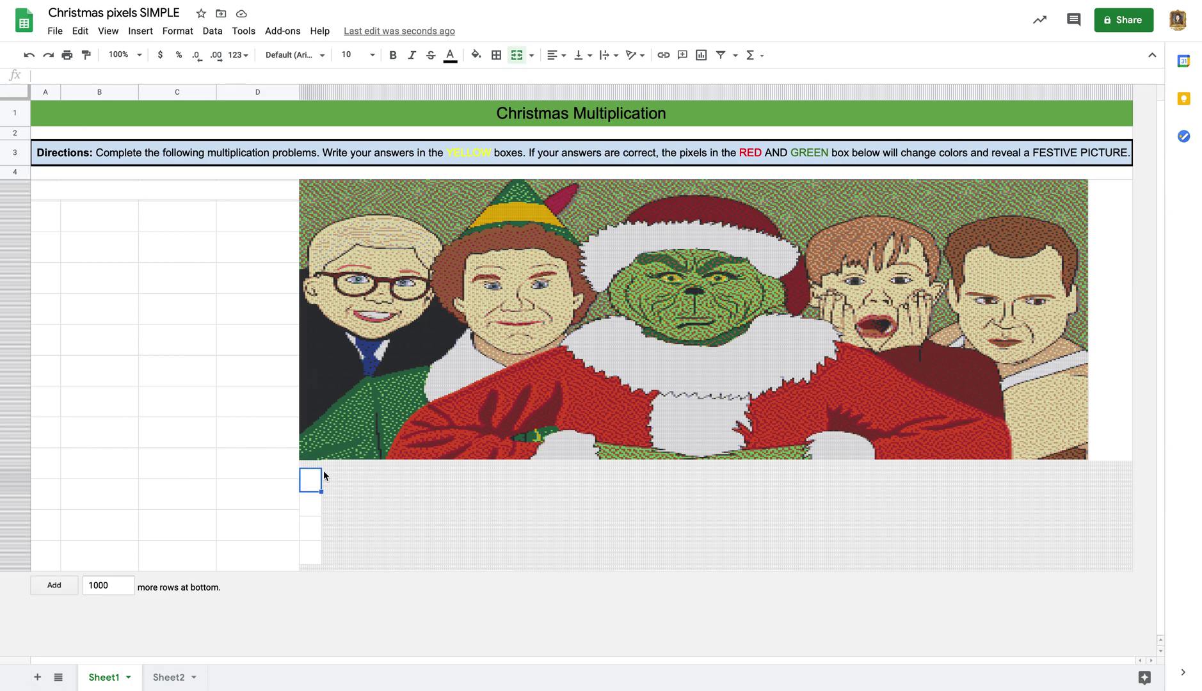
{"action": "left_click_drag", "start_coordinate": [323, 470], "coordinate": [433, 495]}
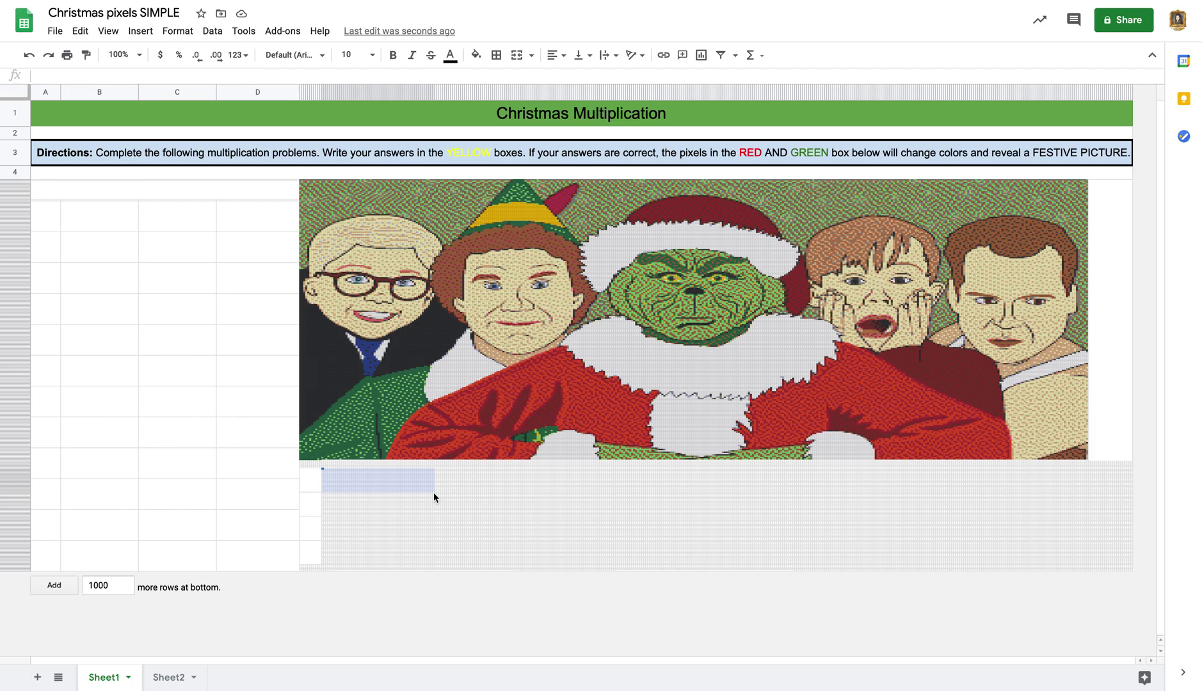
{"action": "left_click_drag", "start_coordinate": [433, 494], "coordinate": [393, 490]}
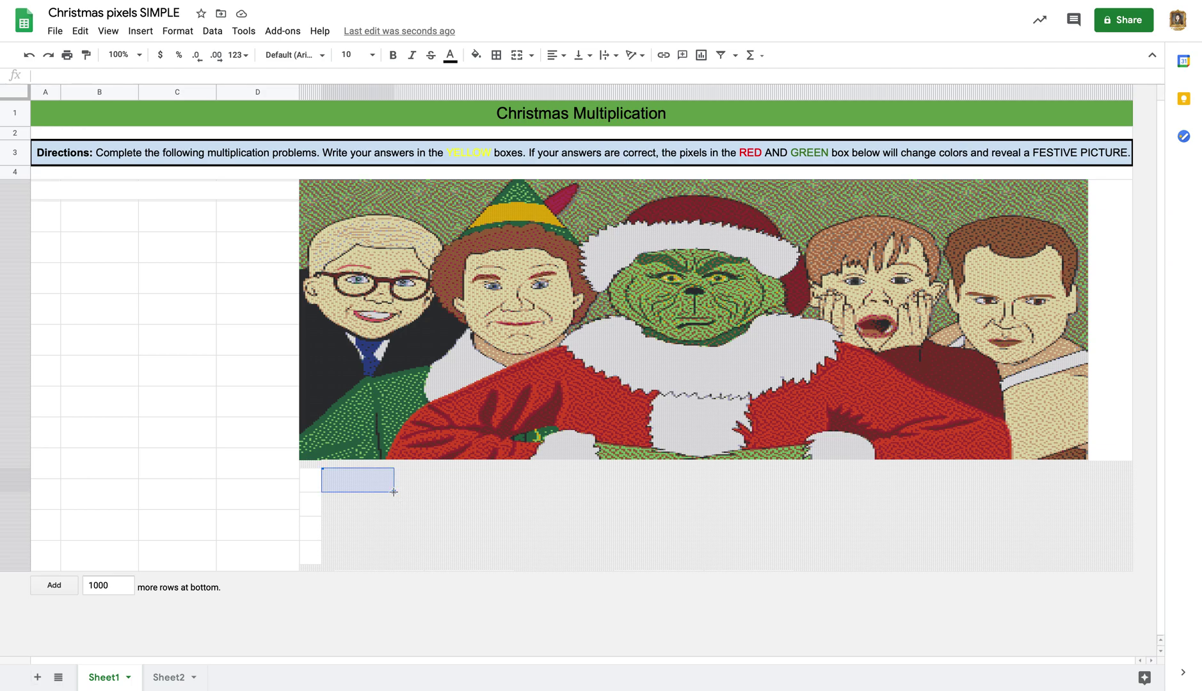
{"action": "left_click", "coordinate": [515, 56]}
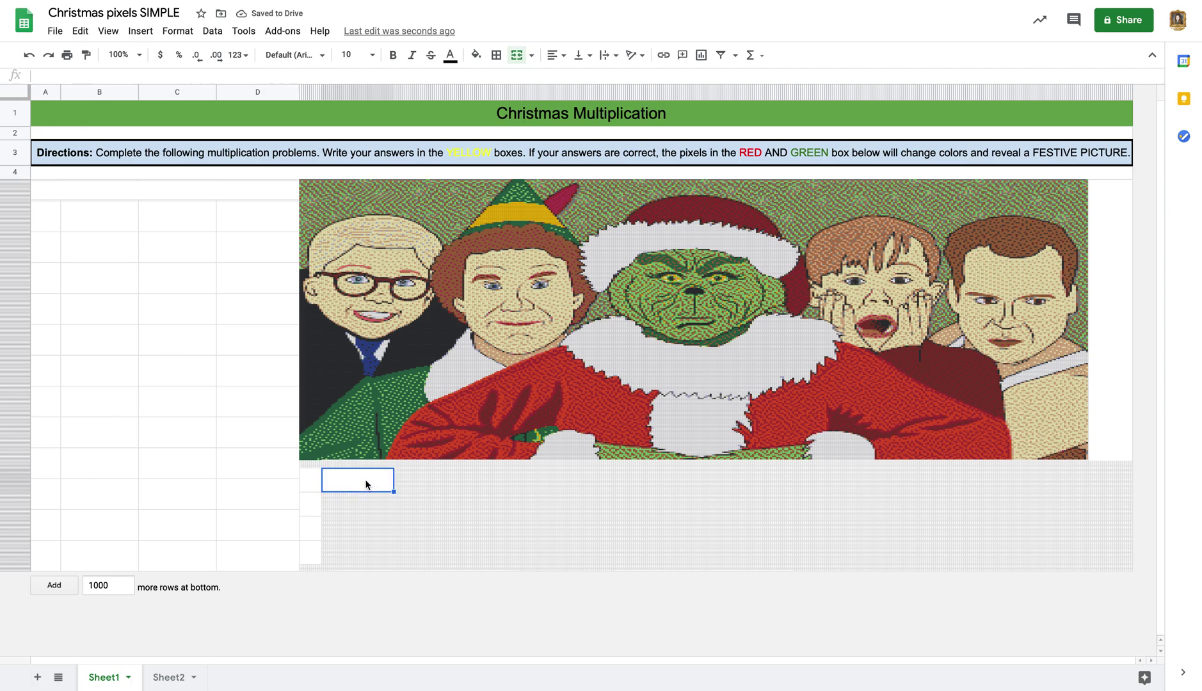
Copy the wide merged cell into the three rows below it, one beside each remaining square of the stack.
{"action": "key", "text": "ctrl+c"}
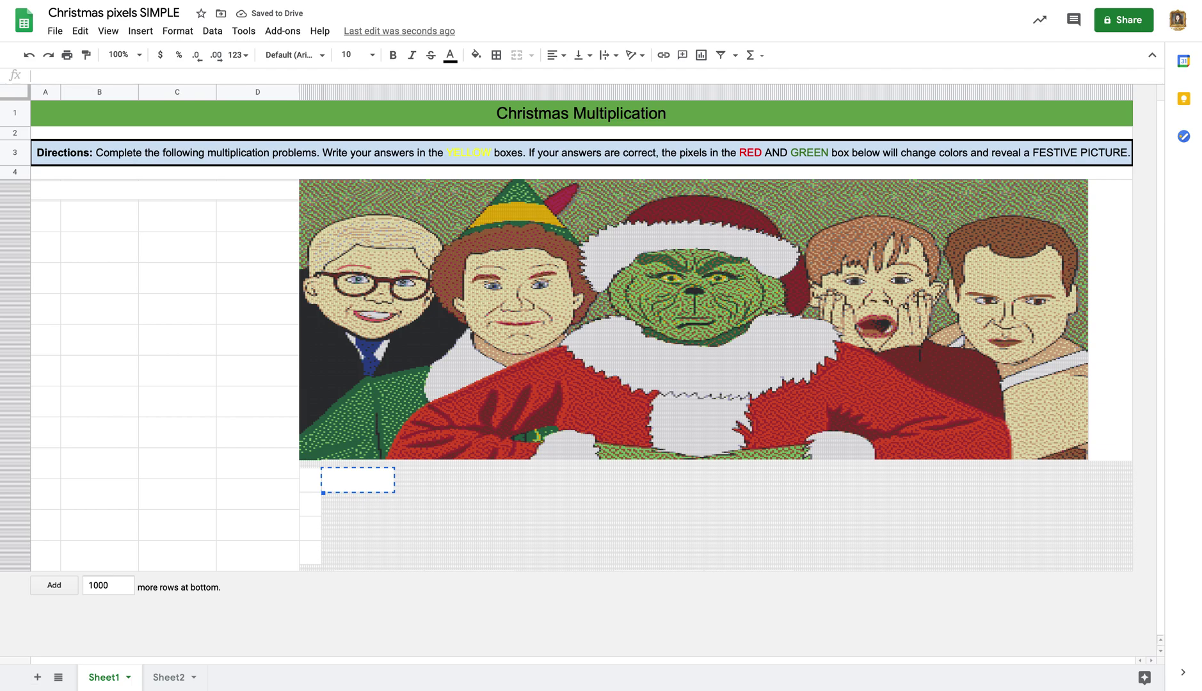
{"action": "key", "text": "Down"}
{"action": "key", "text": "ctrl+v"}
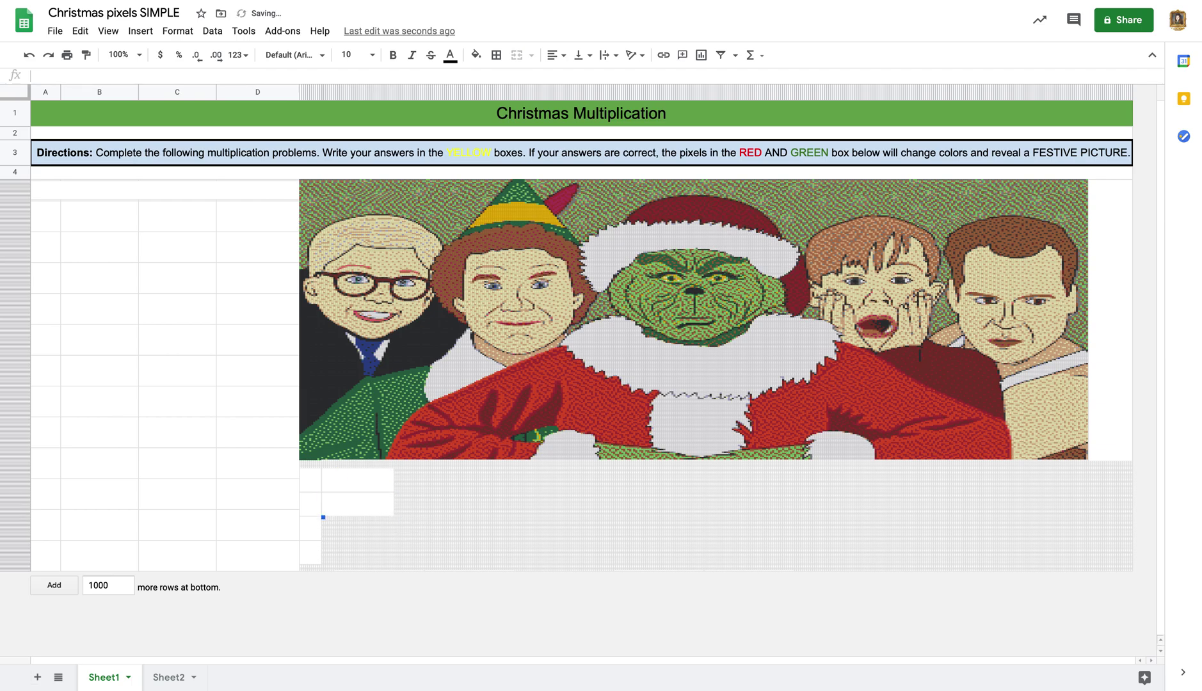
{"action": "key", "text": "Down"}
{"action": "key", "text": "ctrl+v"}
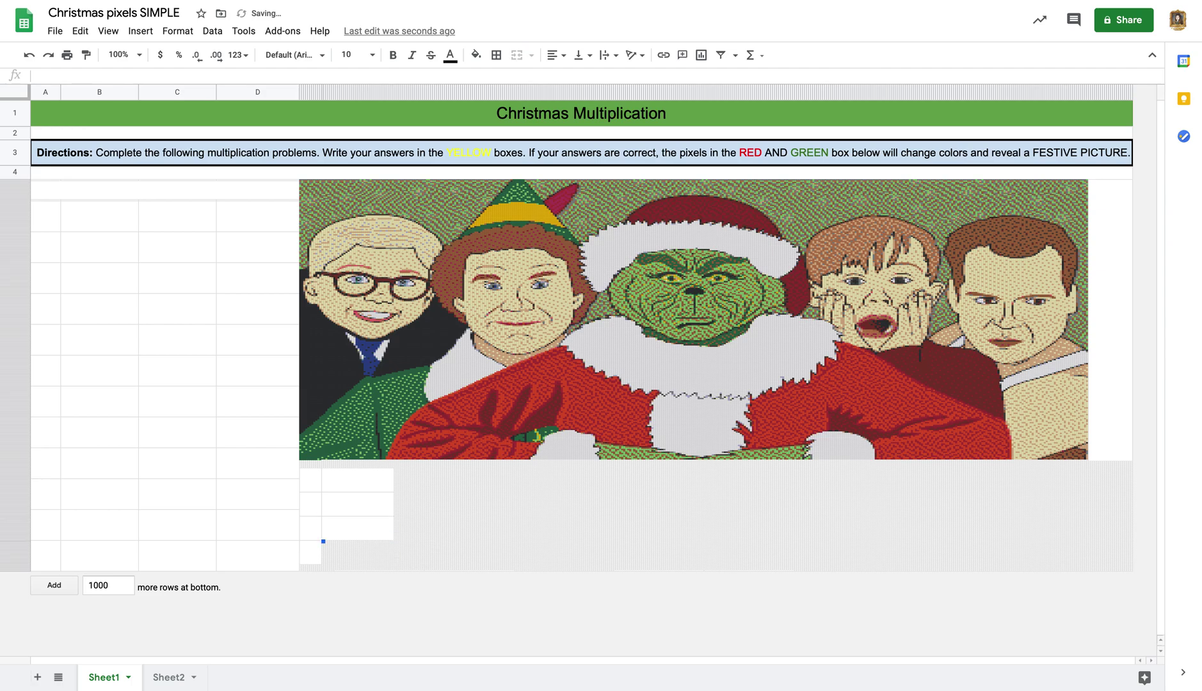
{"action": "key", "text": "ctrl+v"}
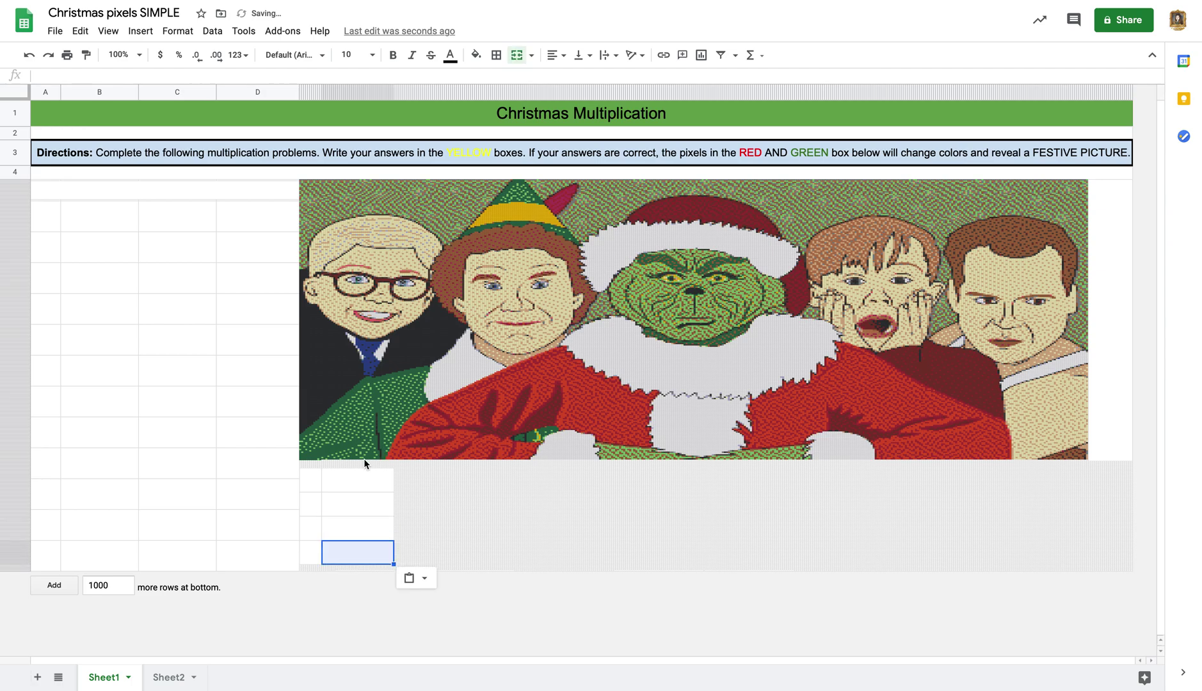
Paste the wide merged cell into all four rows directly right of the first wide column to form a second one.
{"action": "left_click", "coordinate": [357, 481]}
{"action": "key", "text": "Right"}
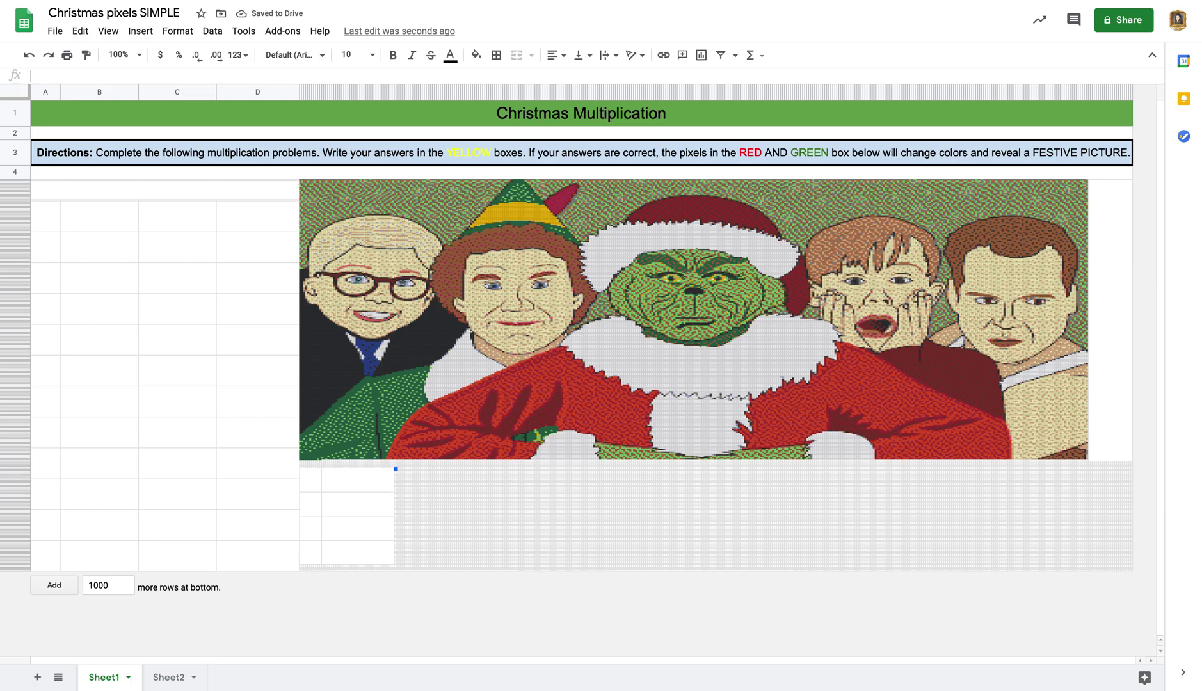
{"action": "key", "text": "ctrl+v"}
{"action": "key", "text": "Down"}
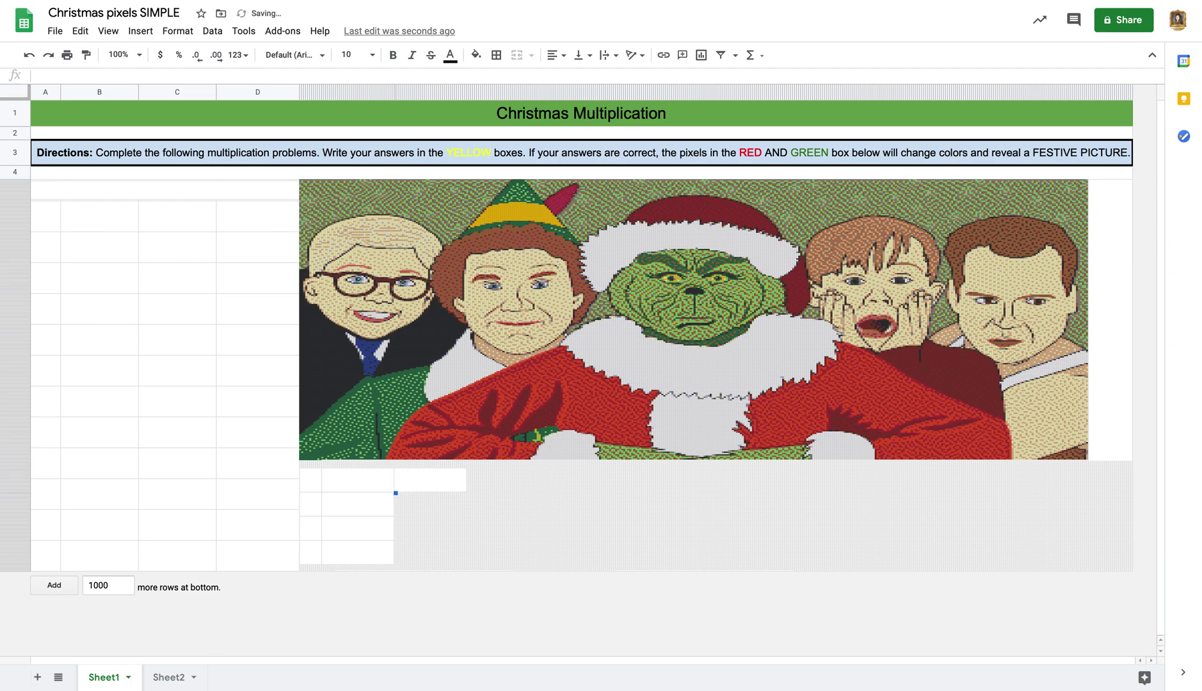
{"action": "key", "text": "ctrl+v"}
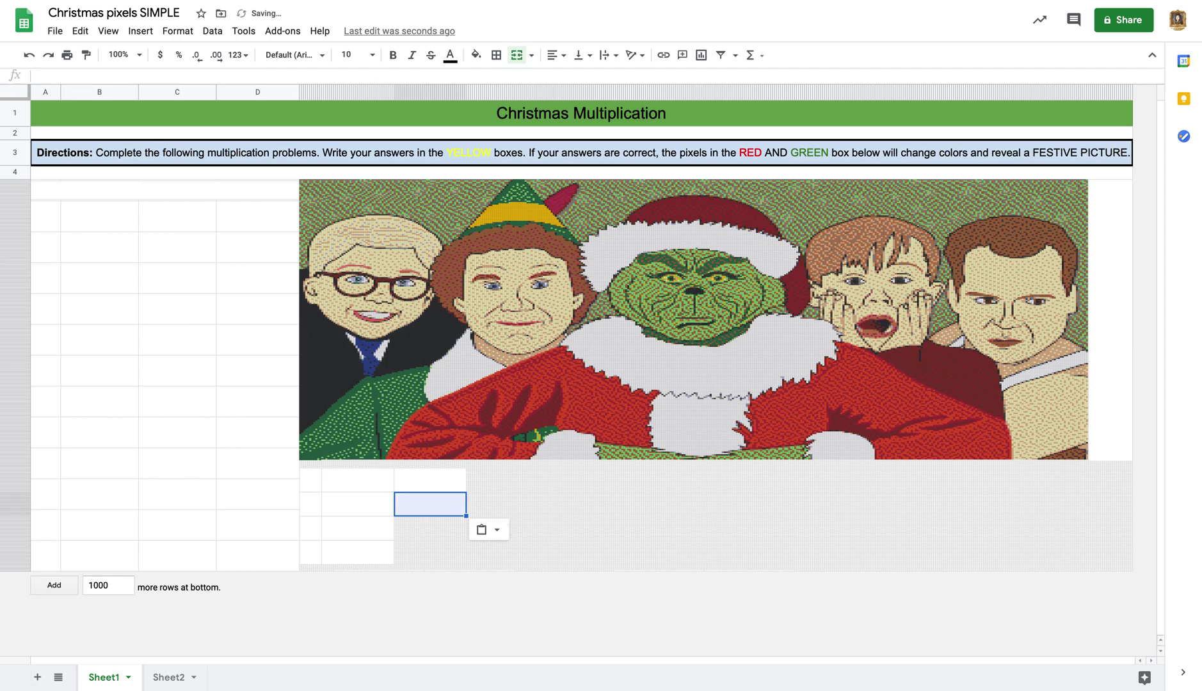
{"action": "key", "text": "Down"}
{"action": "key", "text": "ctrl+v"}
{"action": "key", "text": "Down"}
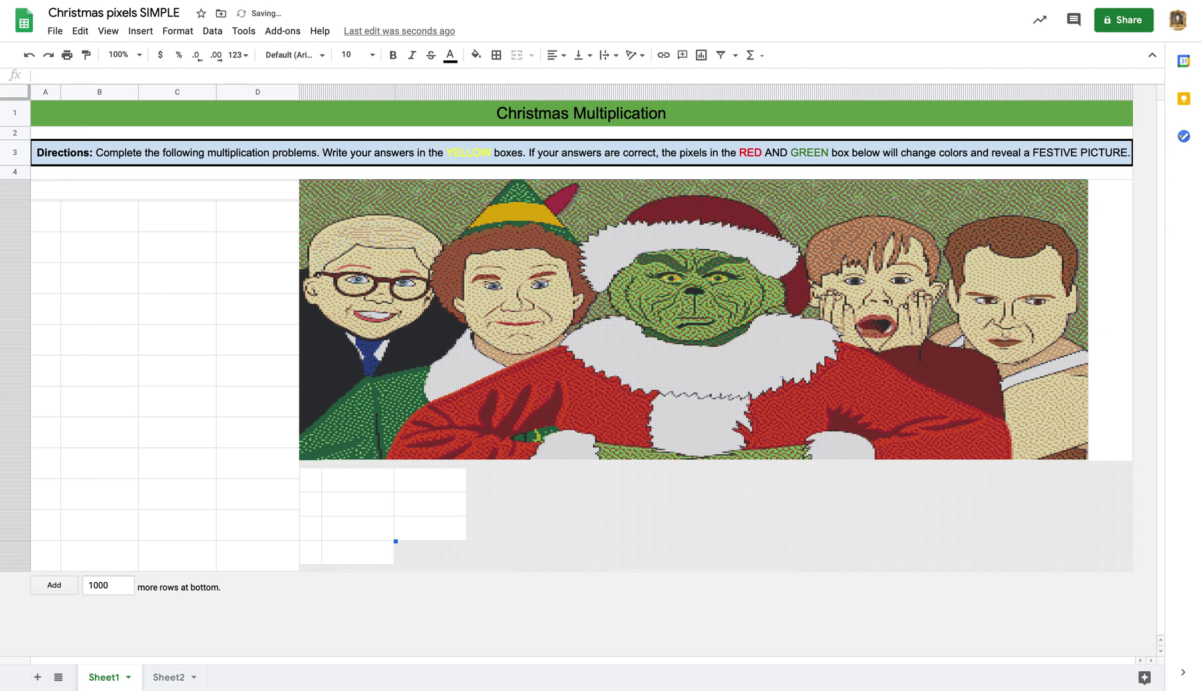
{"action": "key", "text": "ctrl+v"}
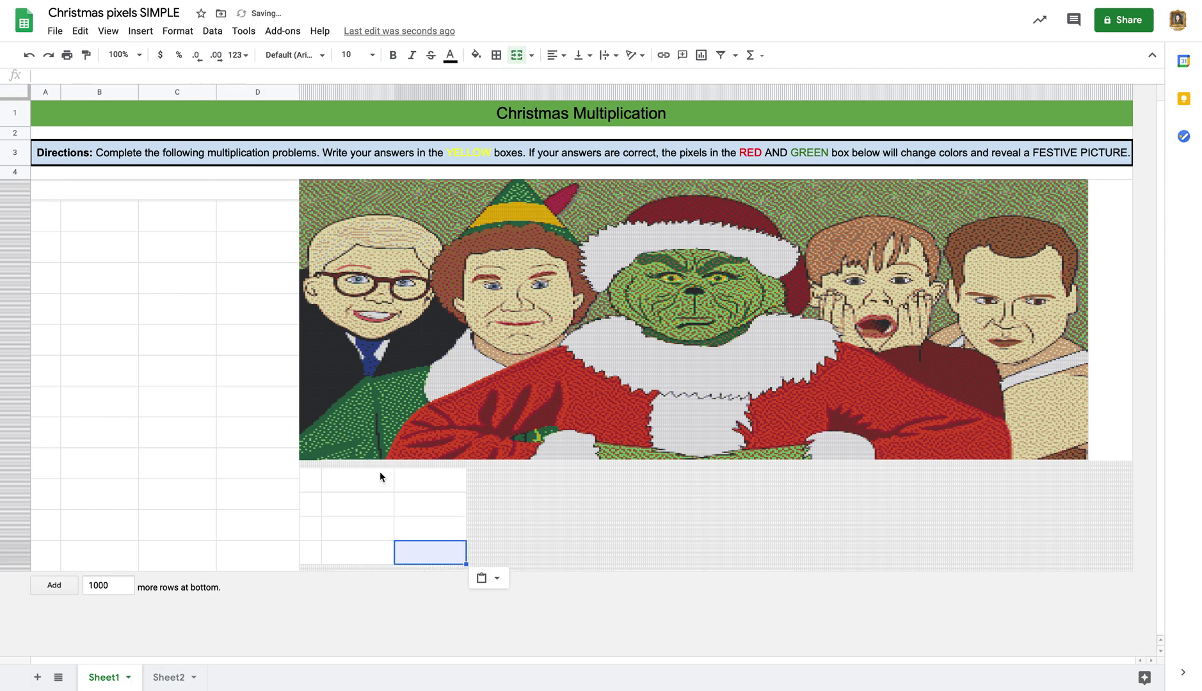
Paste the wide merged cell into all four rows directly right of the second wide column to form a third one.
{"action": "left_click", "coordinate": [460, 479]}
{"action": "key", "text": "Right"}
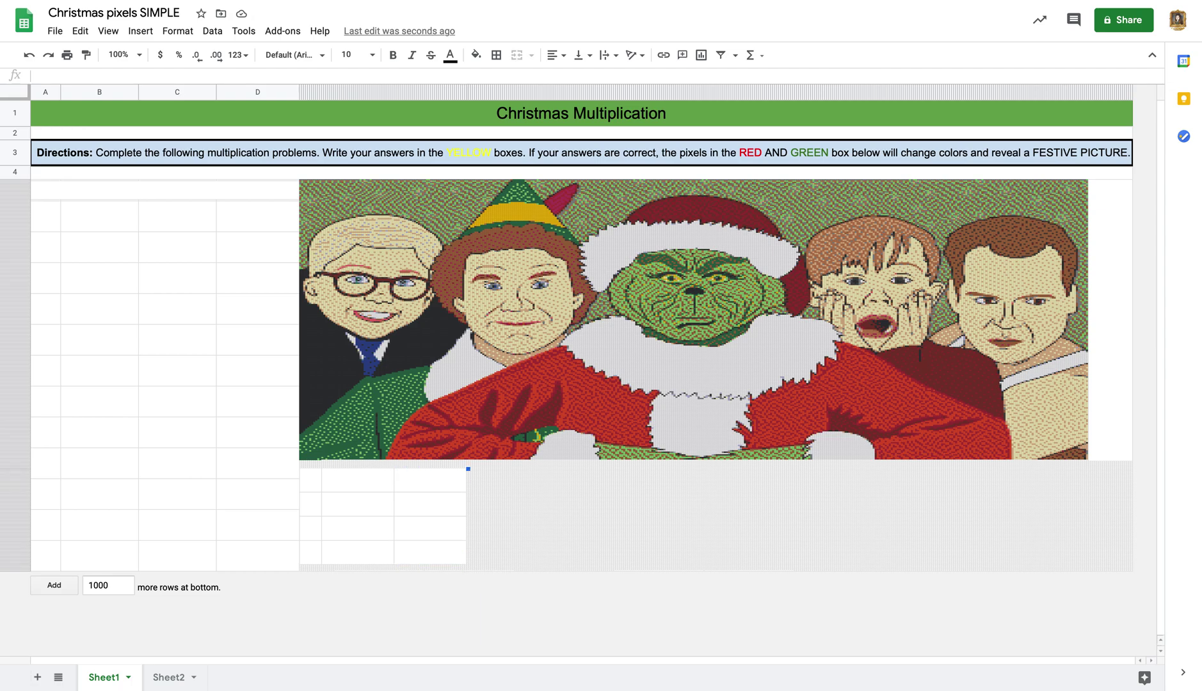
{"action": "key", "text": "ctrl+v"}
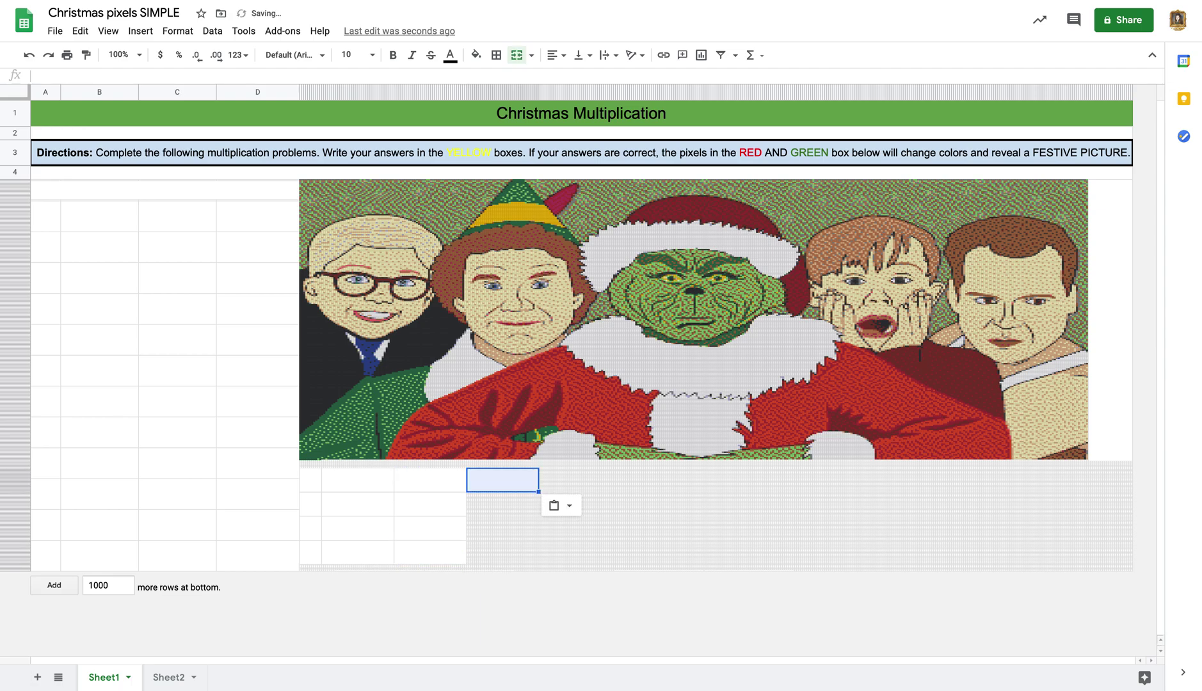
{"action": "left_click", "coordinate": [468, 492]}
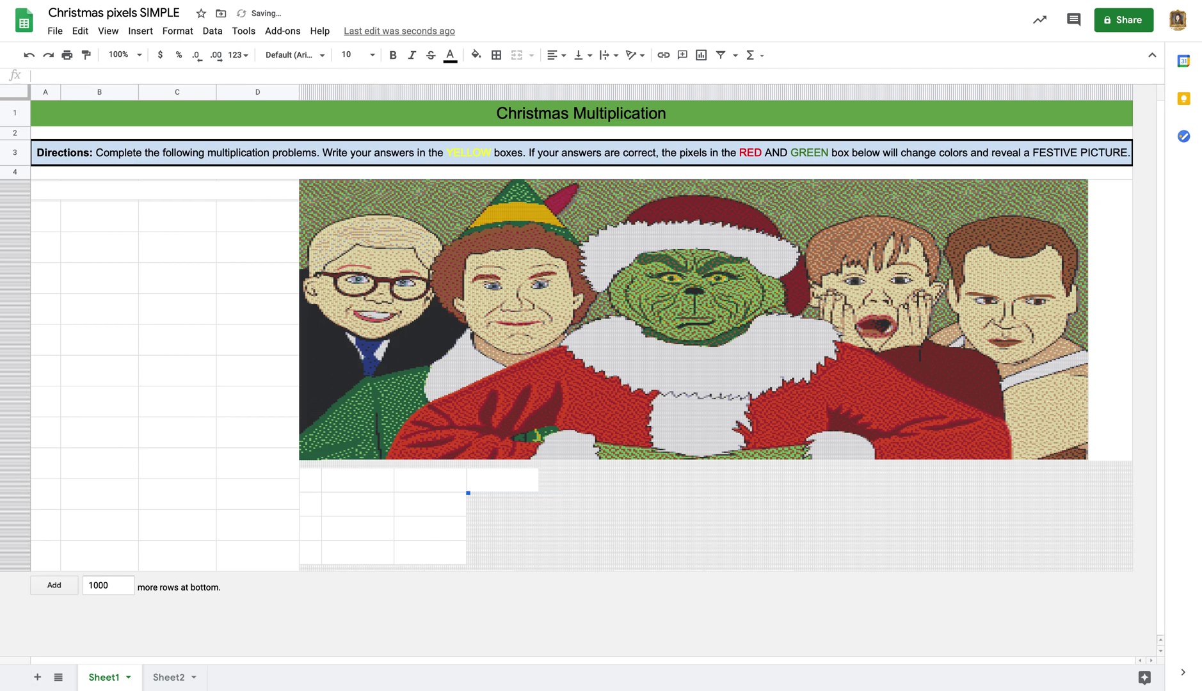
{"action": "key", "text": "ctrl+v"}
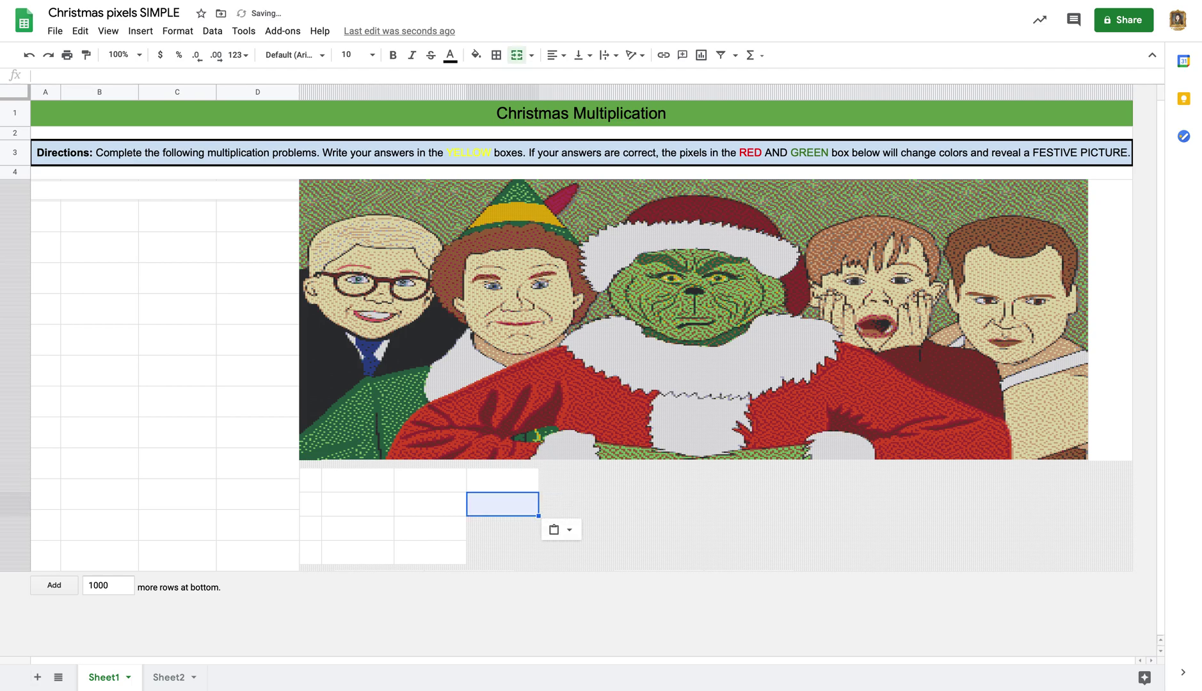
{"action": "left_click", "coordinate": [468, 517]}
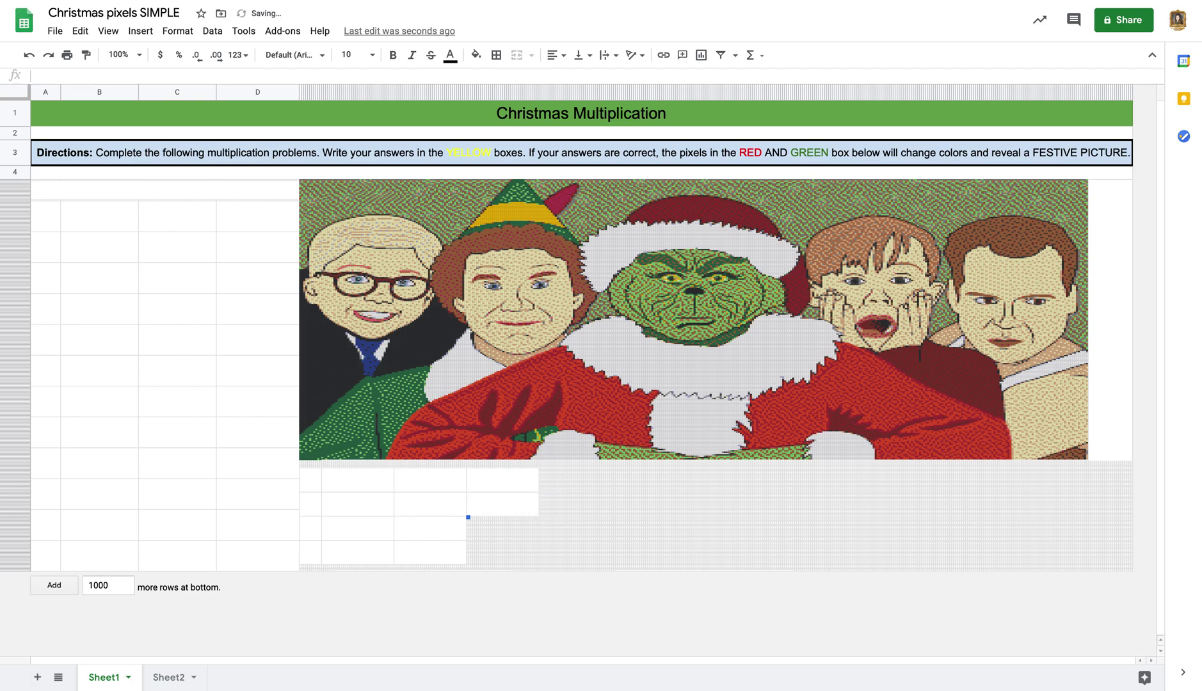
{"action": "key", "text": "ctrl+v"}
{"action": "left_click", "coordinate": [468, 542]}
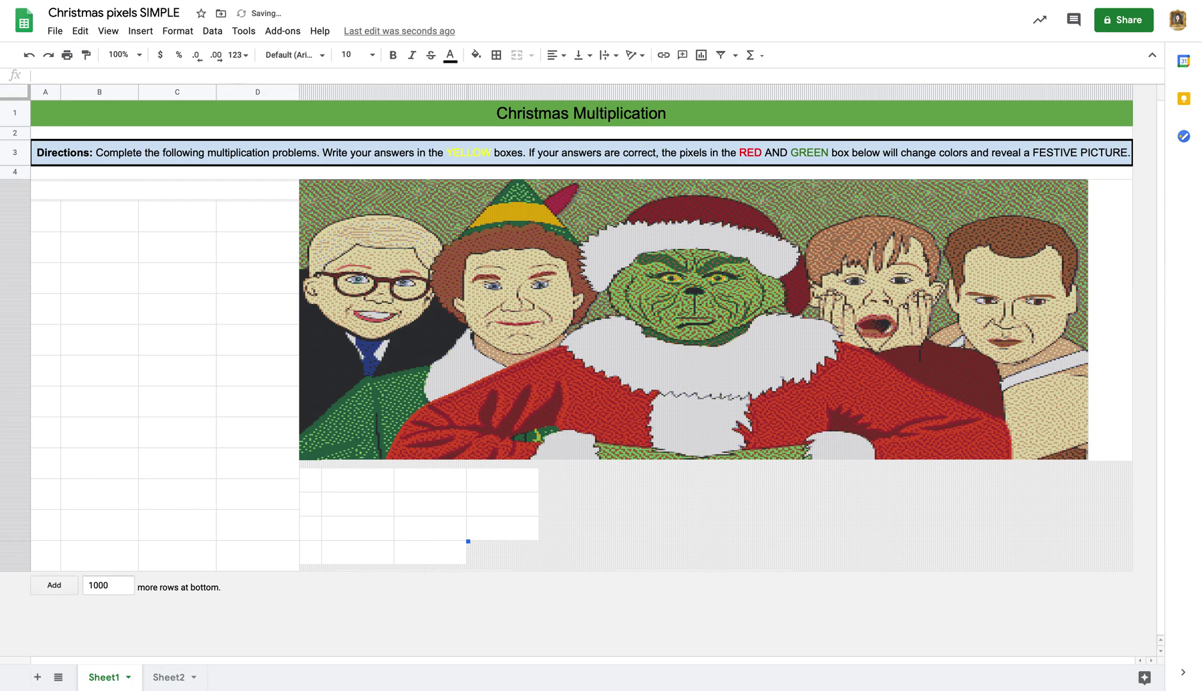
{"action": "key", "text": "ctrl+v"}
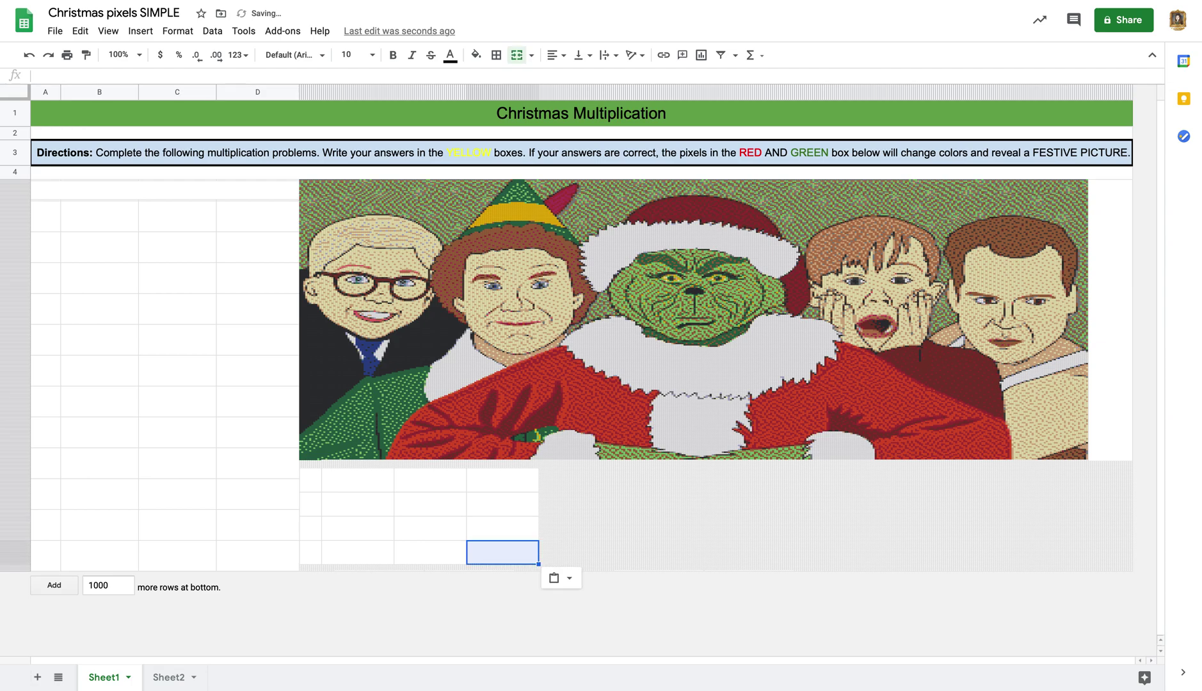
Copy the whole four-row block of squares and wide merged cells and paste it directly to its right.
{"action": "left_click", "coordinate": [580, 529]}
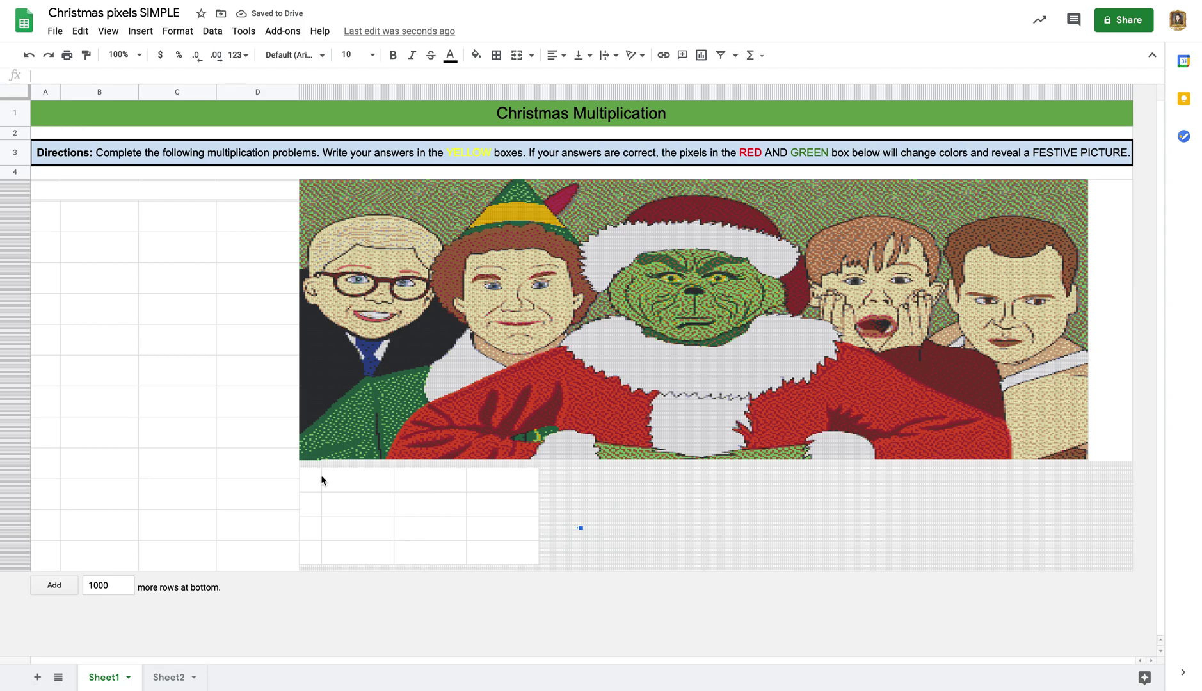
{"action": "left_click_drag", "start_coordinate": [312, 481], "coordinate": [442, 565]}
{"action": "left_click_drag", "start_coordinate": [517, 565], "coordinate": [517, 564]}
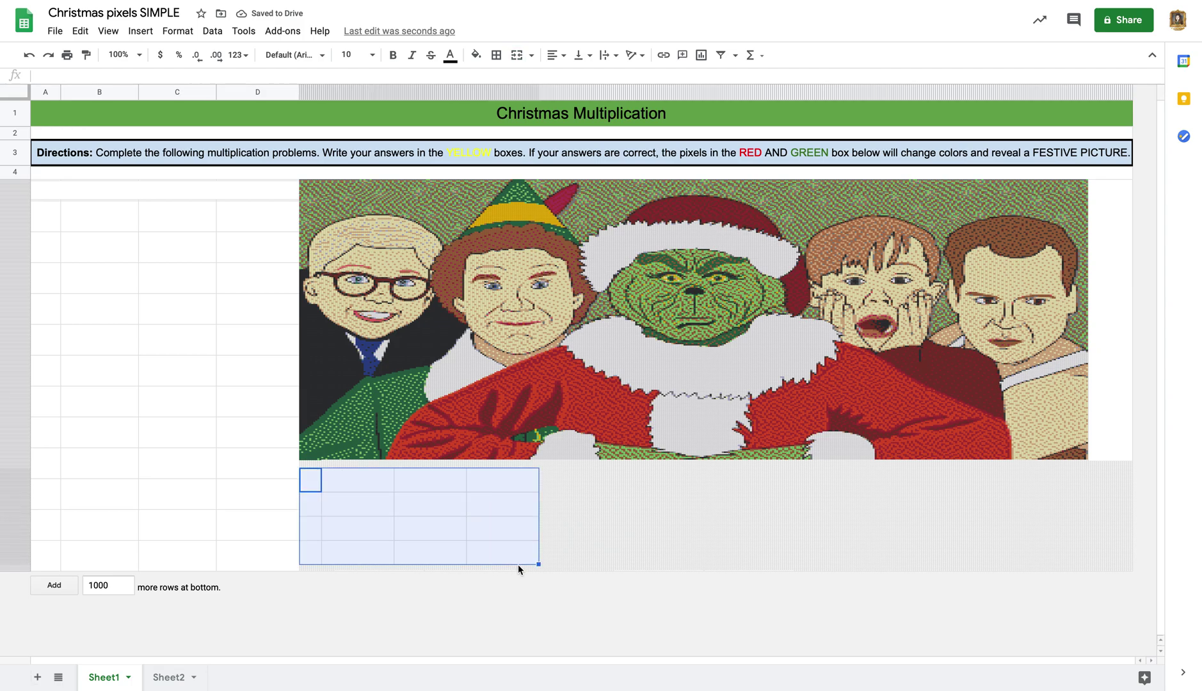
{"action": "key", "text": "Right"}
{"action": "key", "text": "Right"}
{"action": "key", "text": "Right"}
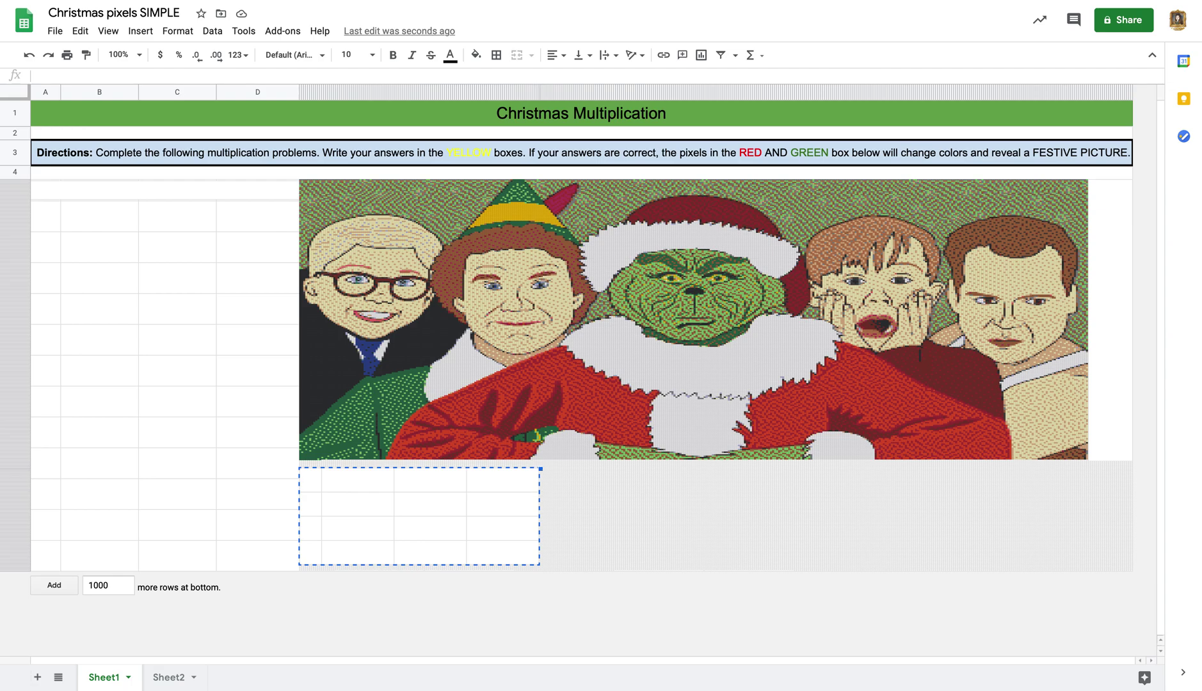
{"action": "key", "text": "ctrl+v"}
Paste the four-row block once more, directly right of the second block.
{"action": "key", "text": "Right"}
{"action": "key", "text": "Right"}
{"action": "key", "text": "Right"}
{"action": "key", "text": "Right"}
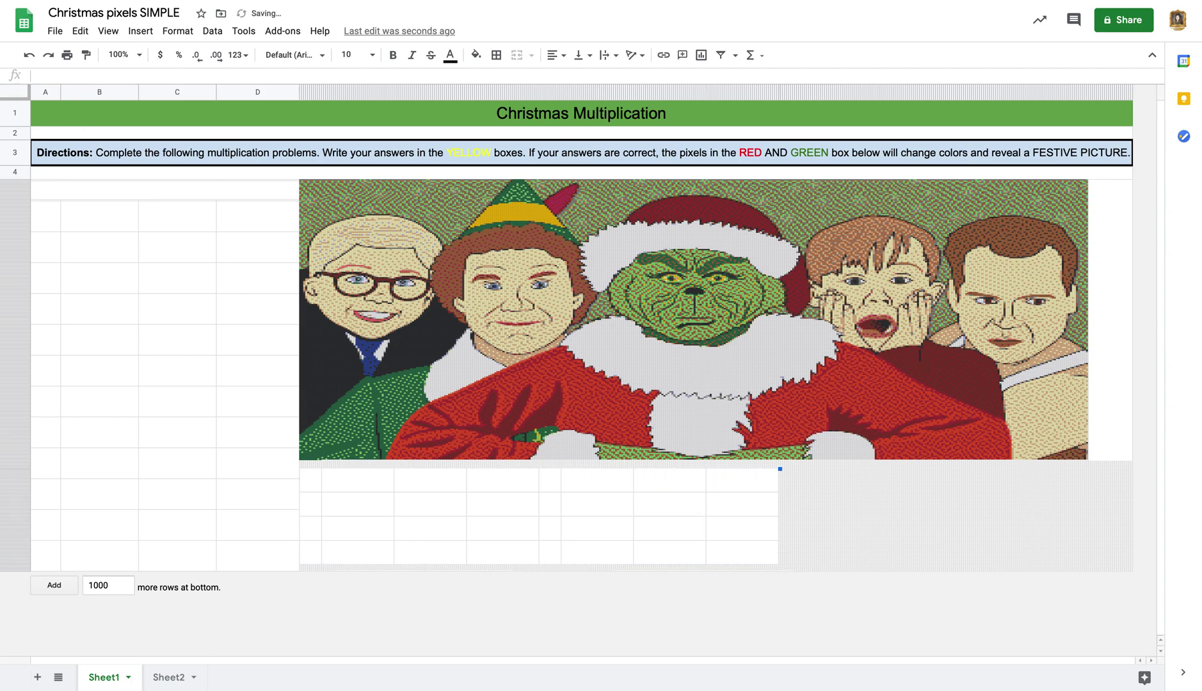
{"action": "key", "text": "ctrl+v"}
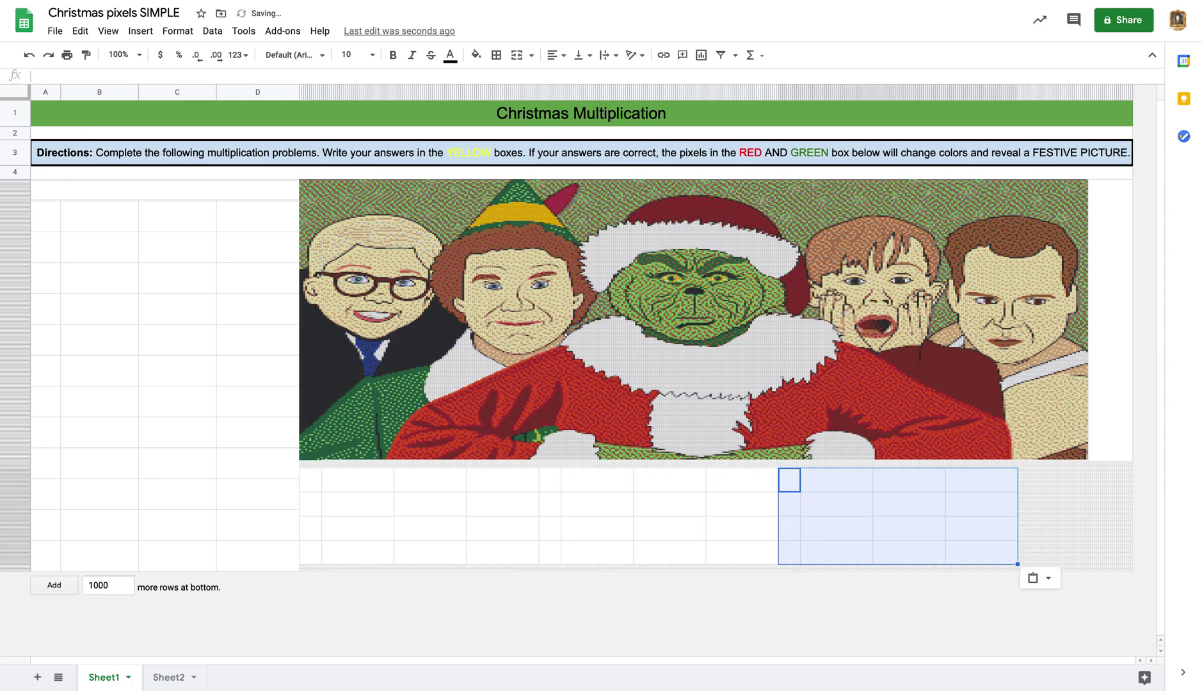
{"action": "left_click", "coordinate": [1111, 526]}
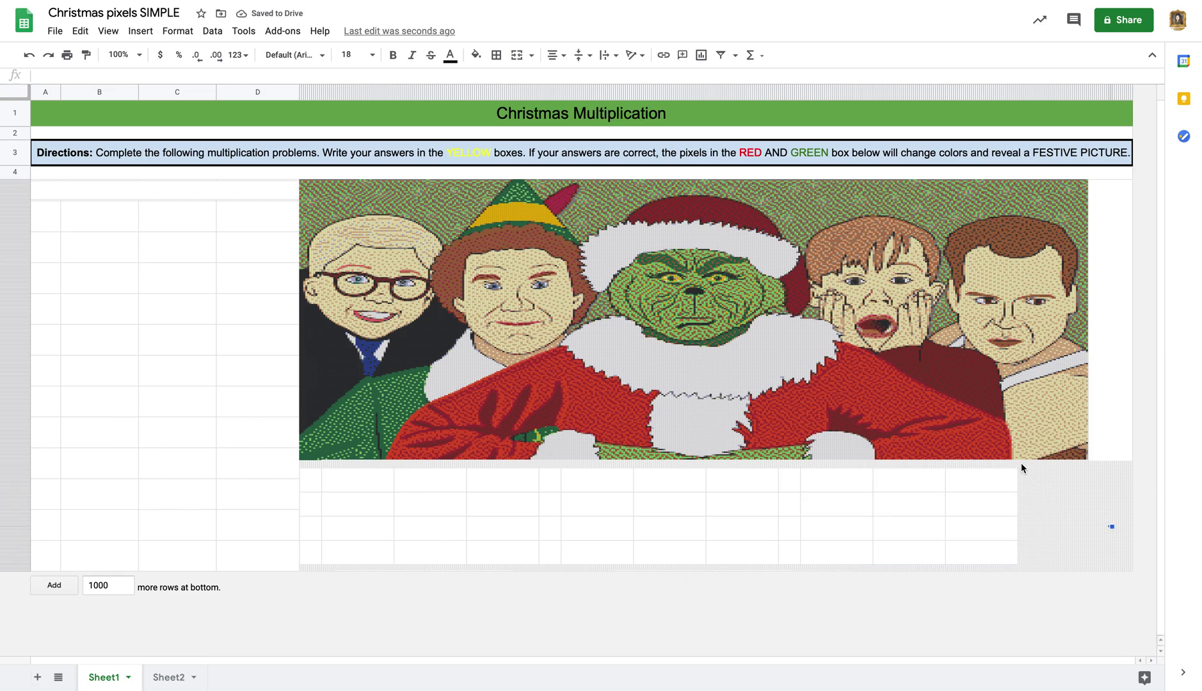
{"action": "left_click_drag", "start_coordinate": [979, 466], "coordinate": [1039, 574]}
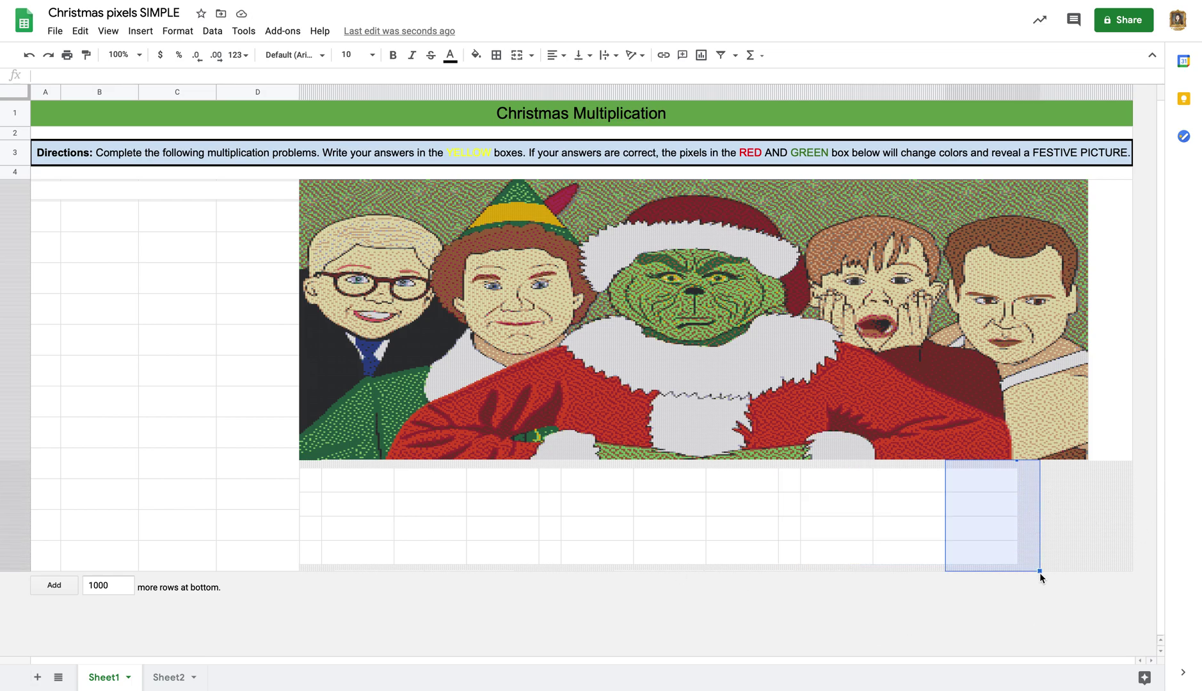
{"action": "left_click", "coordinate": [1069, 526]}
{"action": "left_click_drag", "start_coordinate": [1018, 459], "coordinate": [1137, 536]}
{"action": "left_click", "coordinate": [1133, 531]}
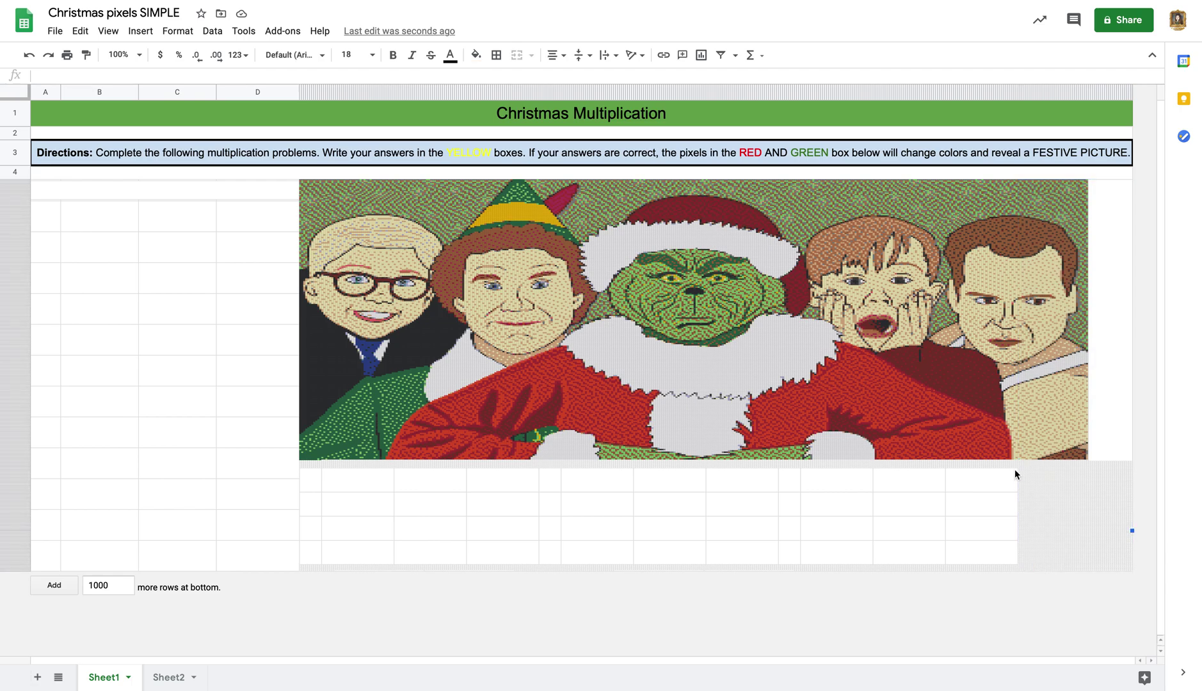
{"action": "left_click_drag", "start_coordinate": [1019, 460], "coordinate": [1087, 572]}
{"action": "left_click", "coordinate": [1117, 530]}
Unmerge the tall blank cell along the right side of the pixel-art picture.
{"action": "left_click", "coordinate": [1119, 440]}
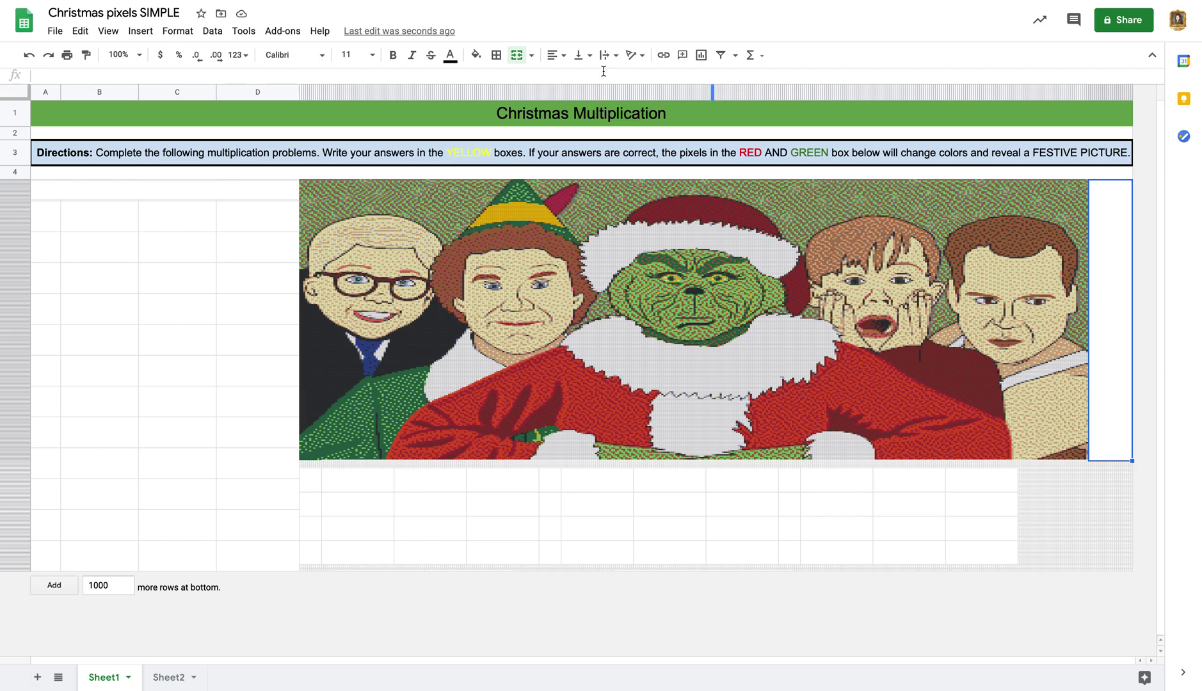
{"action": "left_click", "coordinate": [517, 56]}
{"action": "left_click", "coordinate": [1042, 485]}
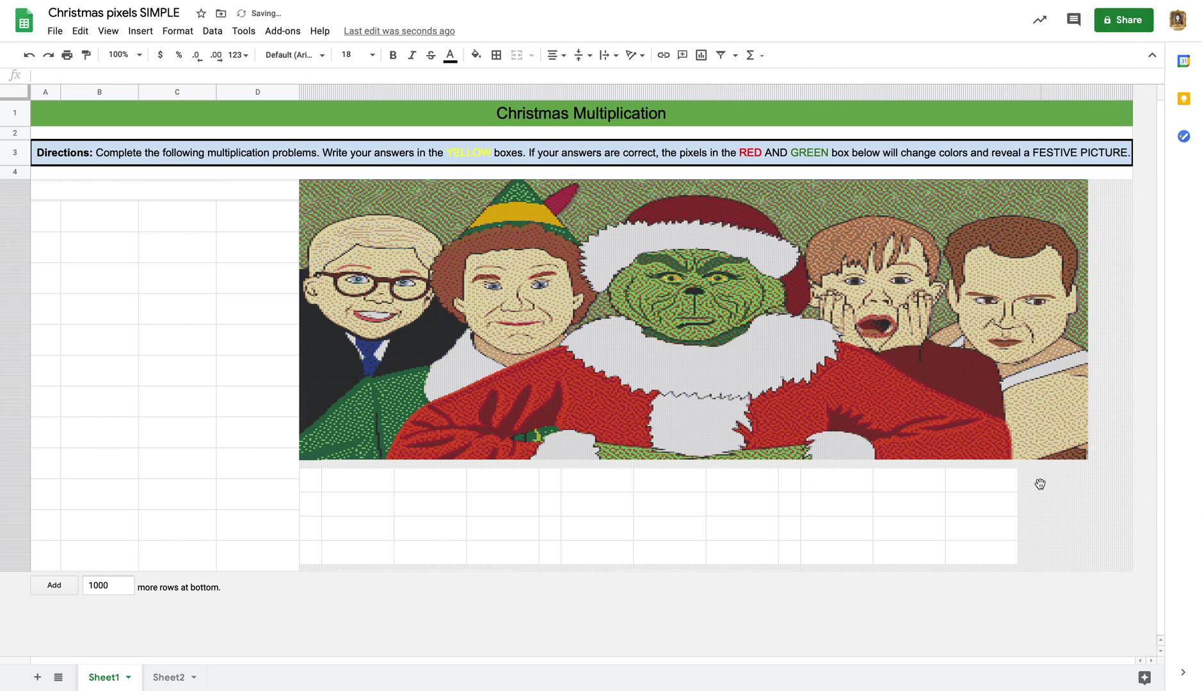
Merge all remaining pixel cells beneath the picture to the right of the third block into one cell.
{"action": "left_click_drag", "start_coordinate": [1018, 461], "coordinate": [1049, 568]}
{"action": "left_click", "coordinate": [1078, 543]}
{"action": "mouse_move", "coordinate": [1019, 461]}
{"action": "left_mouse_down"}
{"action": "mouse_move", "coordinate": [1036, 526]}
{"action": "mouse_move", "coordinate": [1011, 477]}
{"action": "left_mouse_up"}
{"action": "left_click_drag", "start_coordinate": [1020, 461], "coordinate": [1137, 596]}
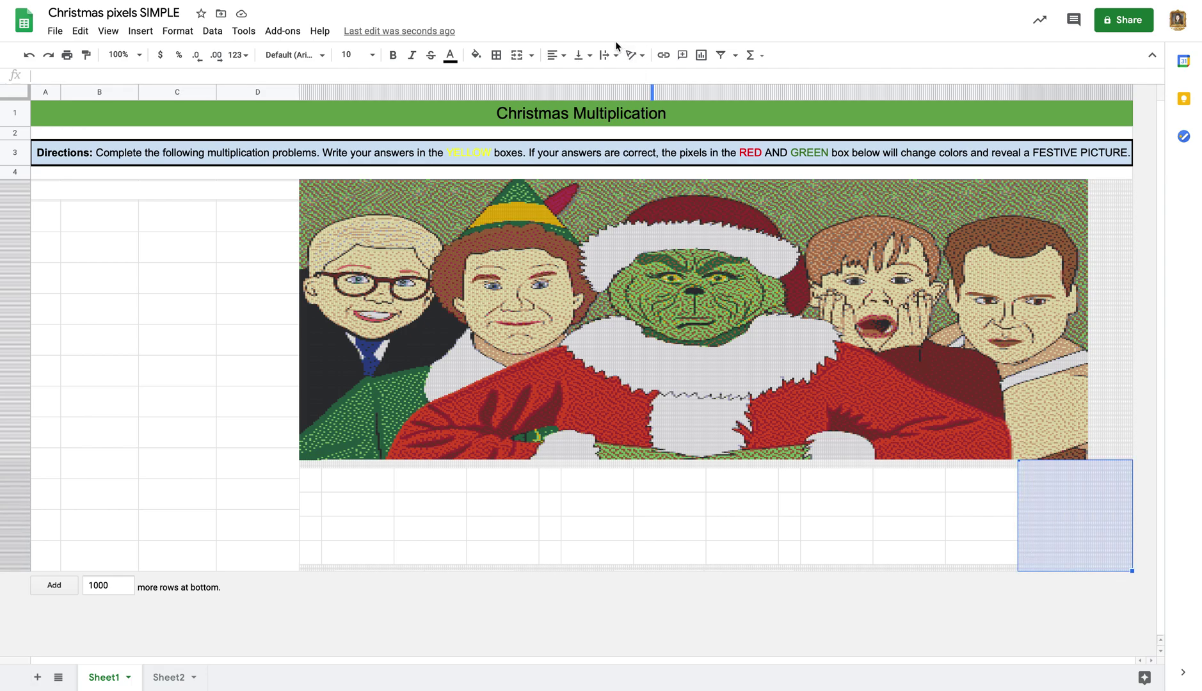
{"action": "left_click", "coordinate": [516, 56]}
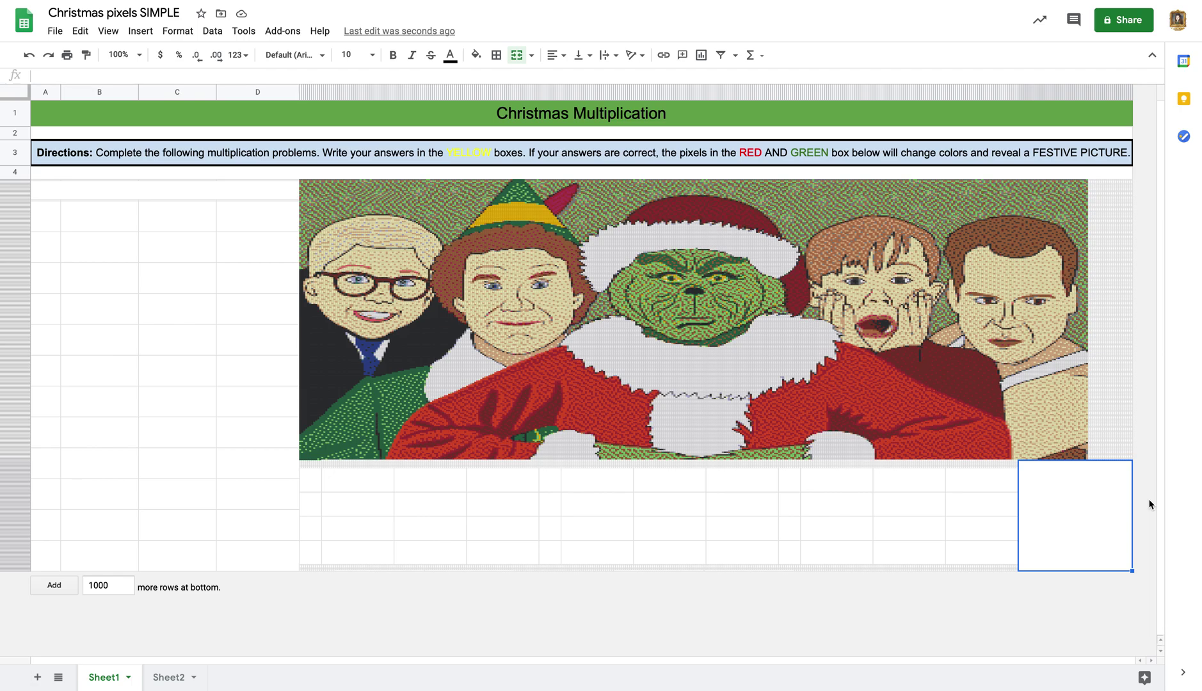
Number the first two tall merged rows of column A with 1 and 2.
{"action": "left_click", "coordinate": [50, 220]}
{"action": "left_click", "coordinate": [46, 285]}
{"action": "left_click", "coordinate": [47, 229]}
{"action": "double_click", "coordinate": [47, 229]}
{"action": "type", "text": "1"}
{"action": "key", "text": "Return"}
{"action": "left_click", "coordinate": [45, 252]}
{"action": "type", "text": "2"}
{"action": "key", "text": "Return"}
Center column A's cells horizontally from the 2 downward, and continue the numbering with 3, 4 and 5.
{"action": "left_click_drag", "start_coordinate": [46, 251], "coordinate": [39, 558]}
{"action": "left_click", "coordinate": [591, 56]}
{"action": "left_click", "coordinate": [555, 55]}
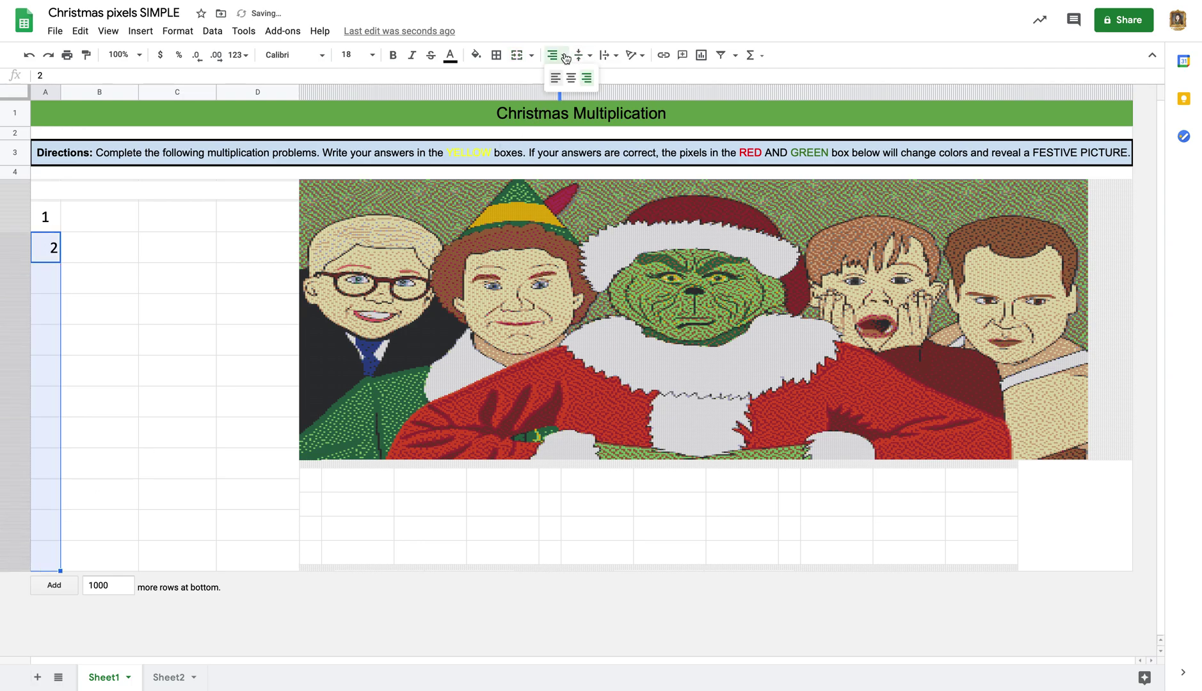
{"action": "left_click", "coordinate": [570, 79]}
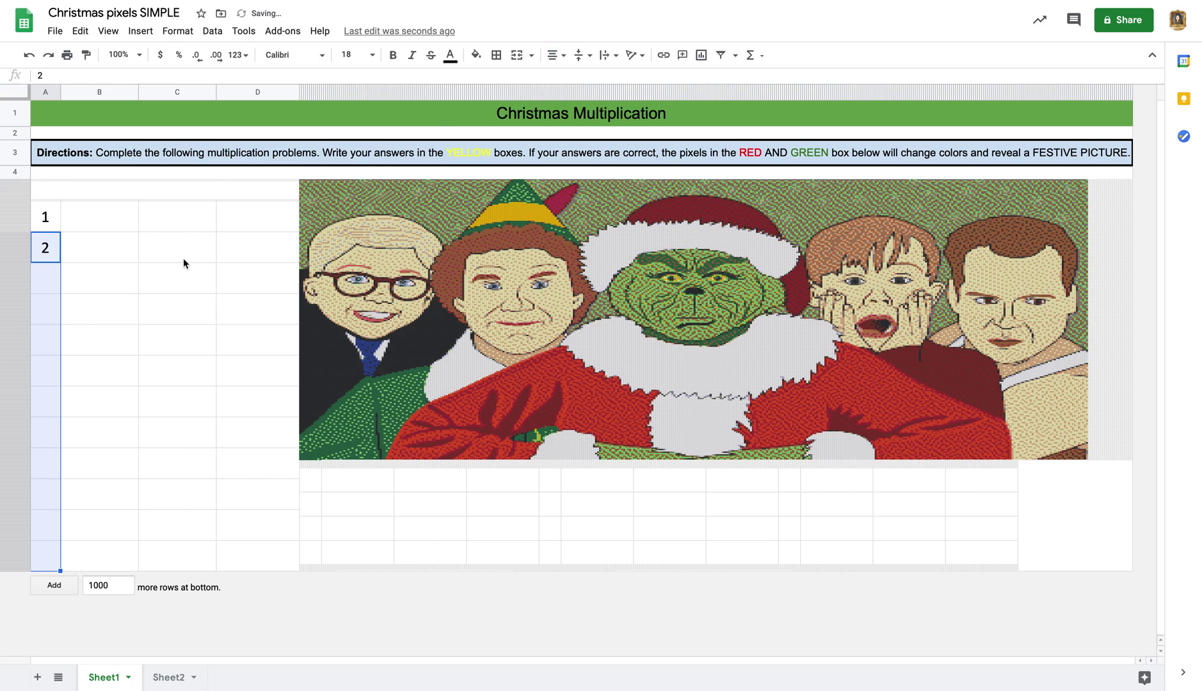
{"action": "left_click", "coordinate": [49, 274]}
{"action": "type", "text": "3"}
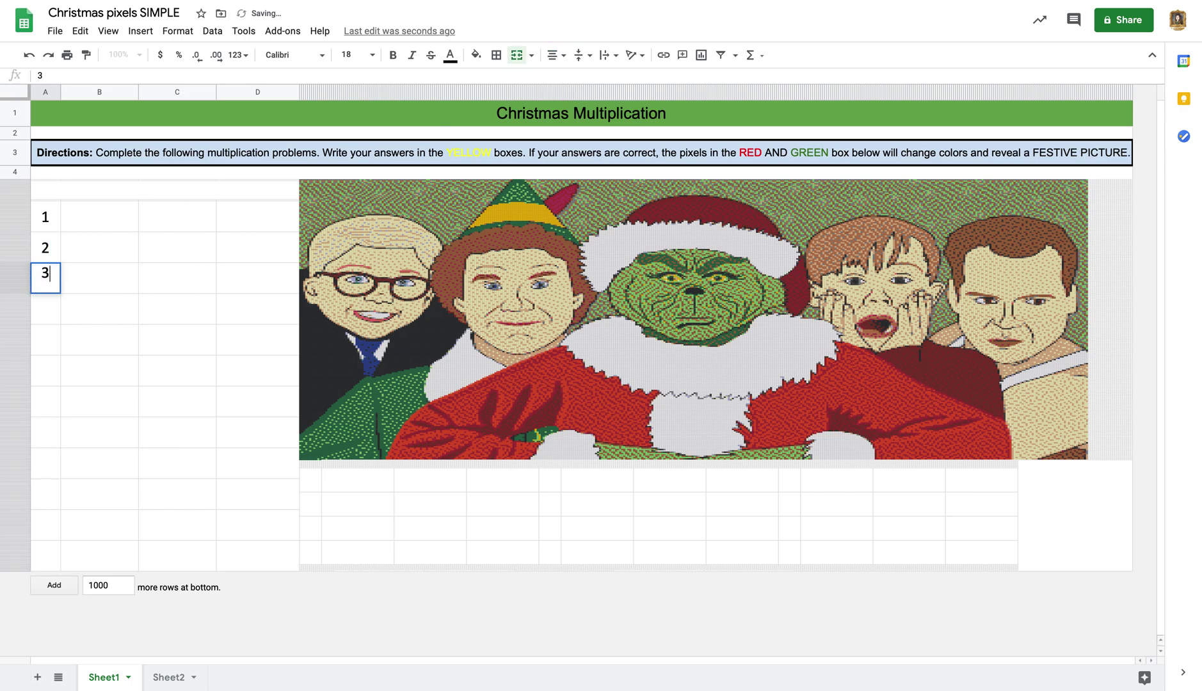
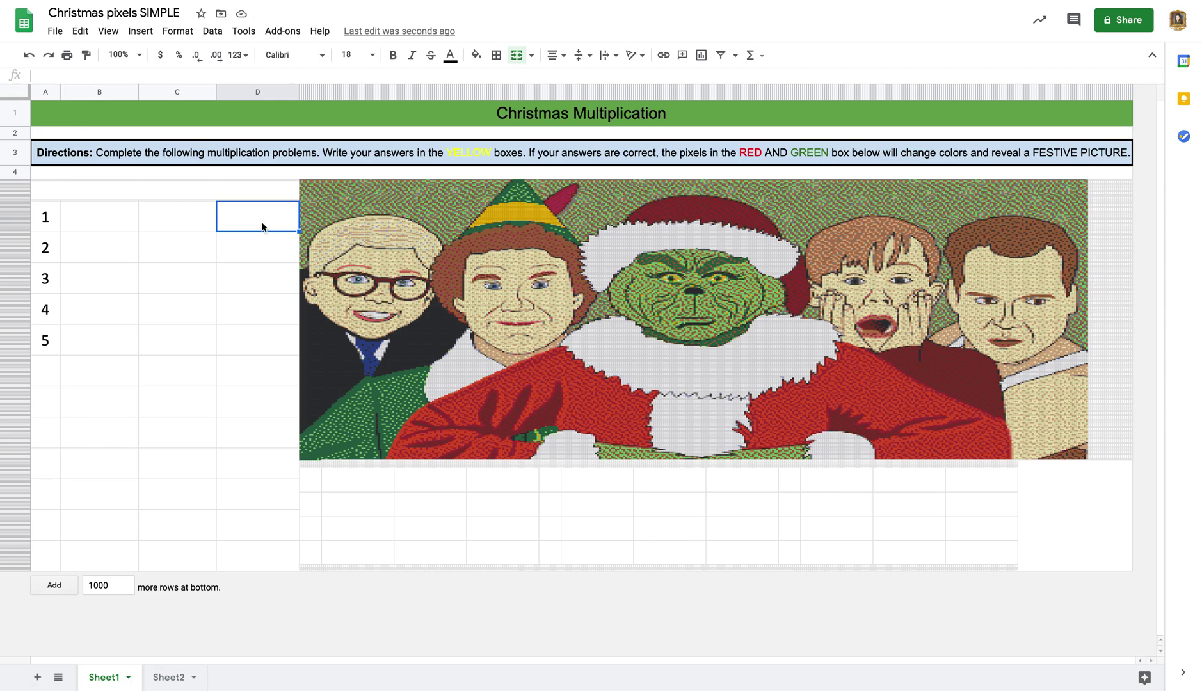
Enter 15, -8, 24, 48 and 54 in column D beside the numbers 1 to 5.
{"action": "type", "text": "15"}
{"action": "key", "text": "Return"}
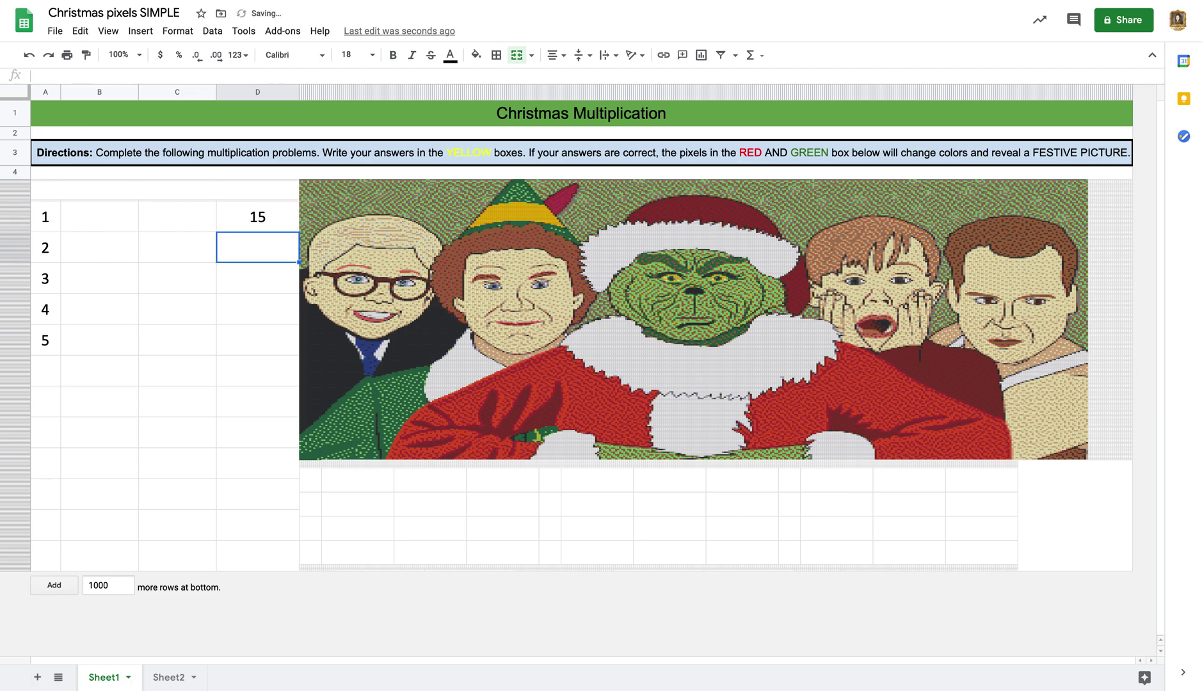
{"action": "type", "text": "-8"}
{"action": "key", "text": "Return"}
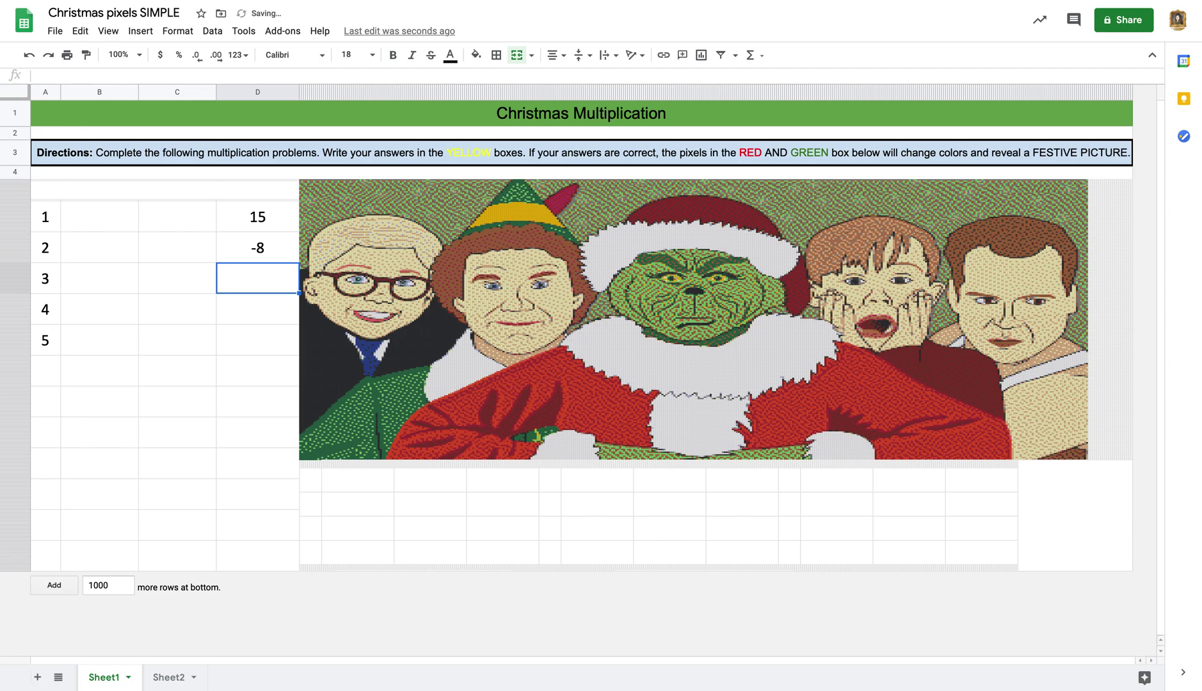
{"action": "type", "text": "24"}
{"action": "key", "text": "Return"}
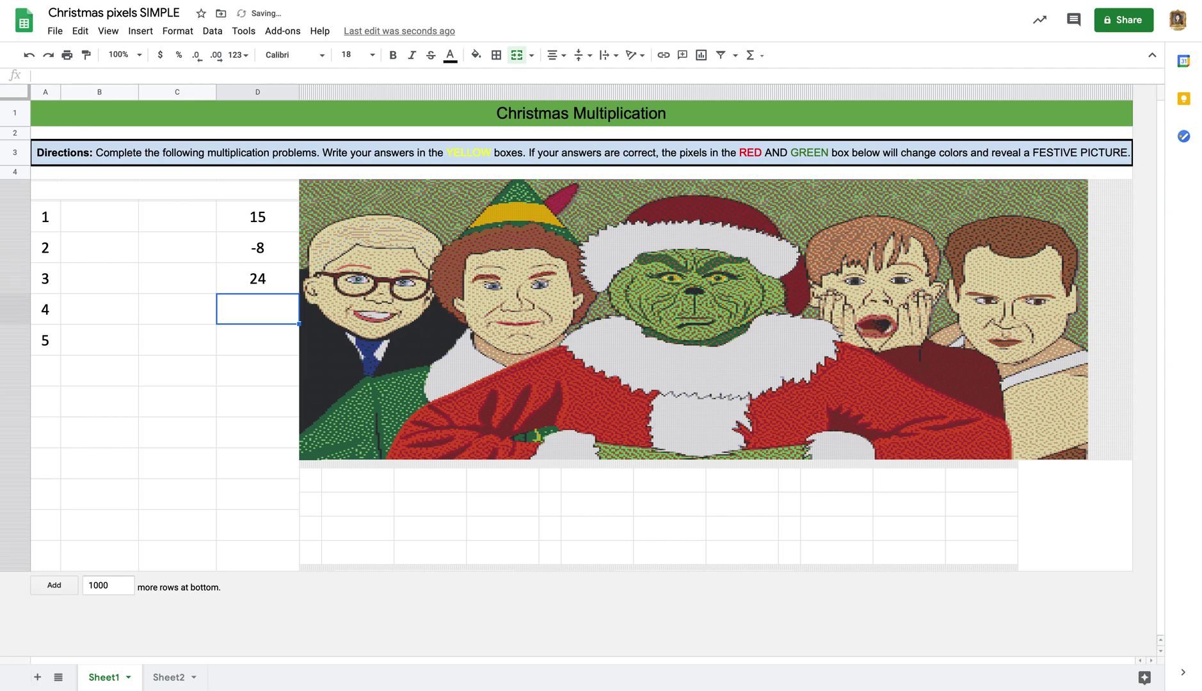
{"action": "type", "text": "48"}
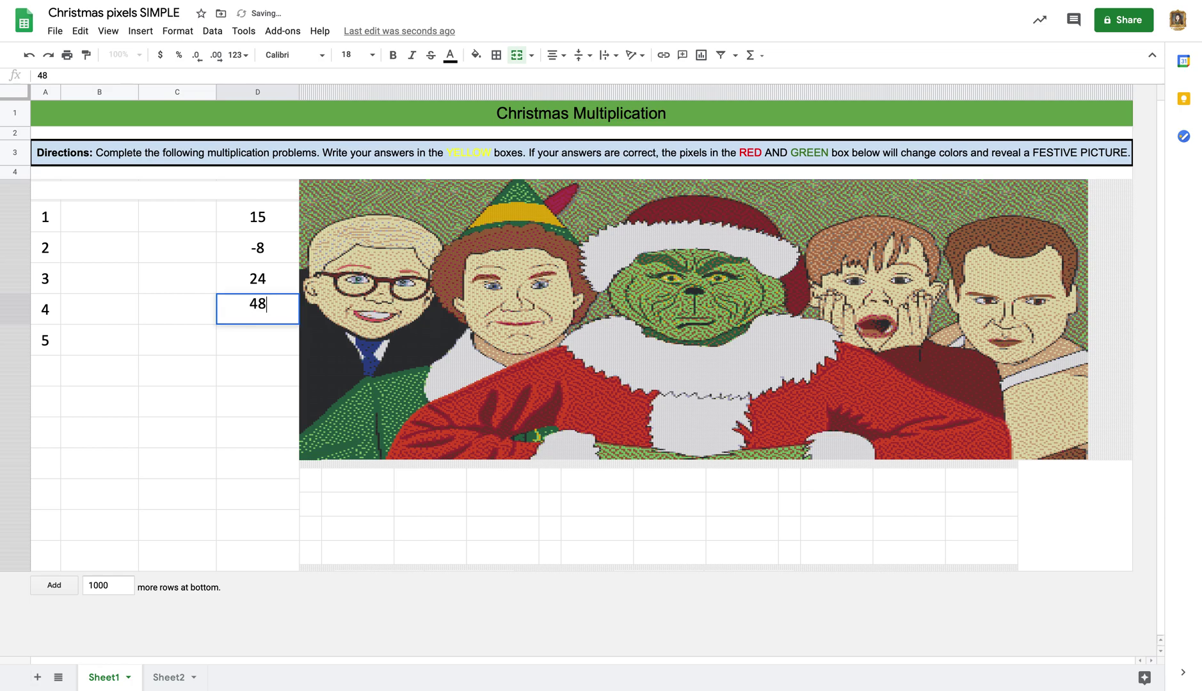
{"action": "key", "text": "Return"}
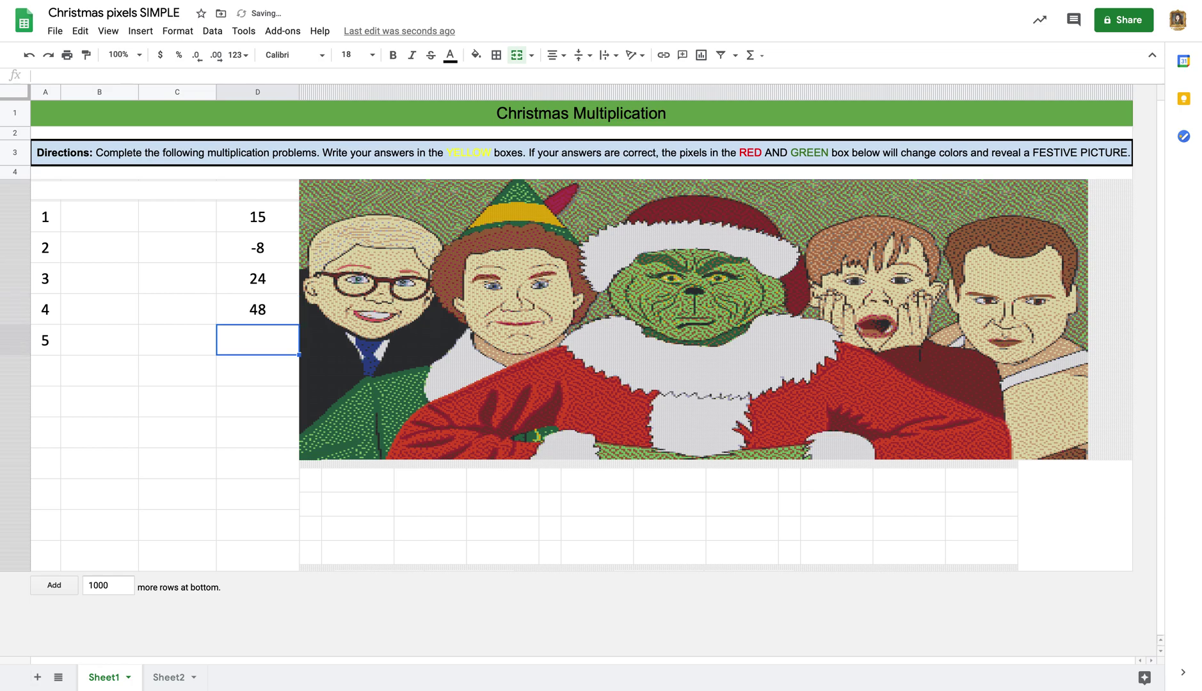
{"action": "type", "text": "54"}
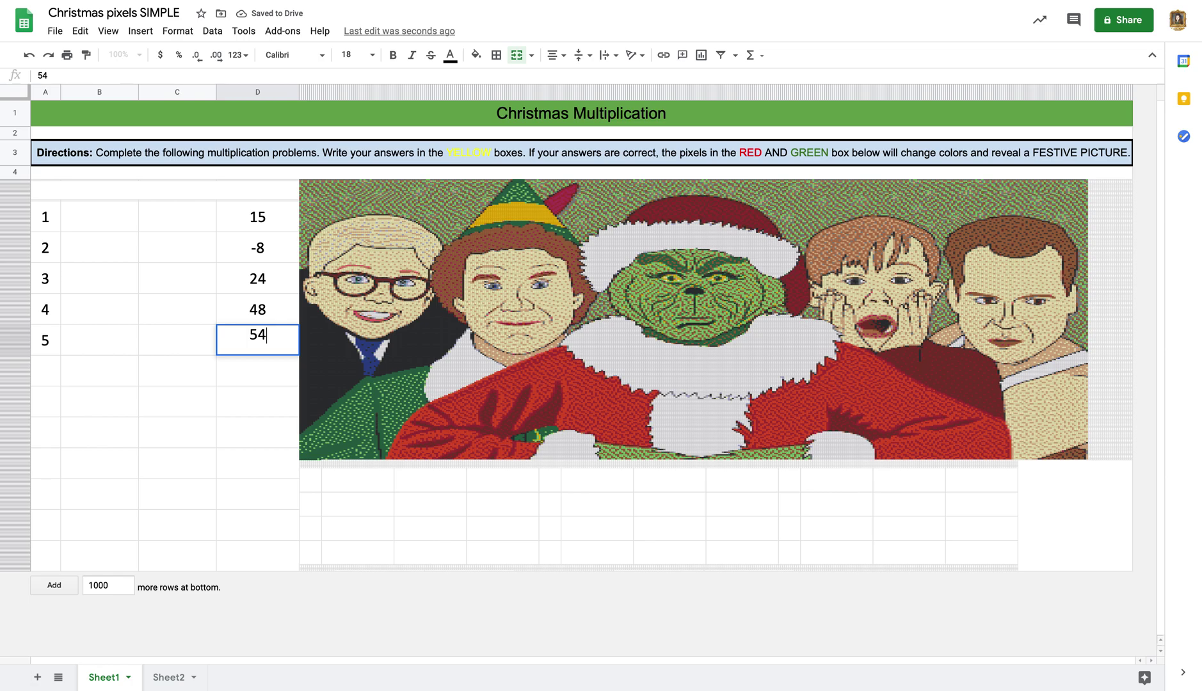
{"action": "key", "text": "Return"}
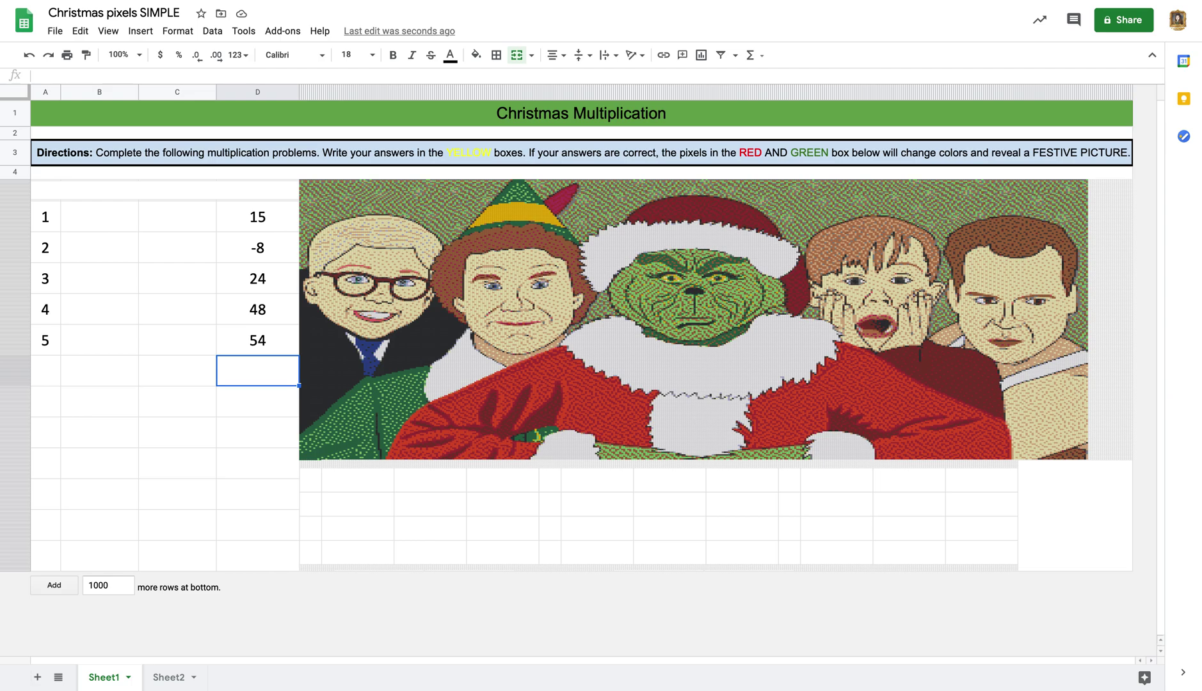
Start a conditional formatting rule for the column D cell containing 15.
{"action": "left_click", "coordinate": [248, 227]}
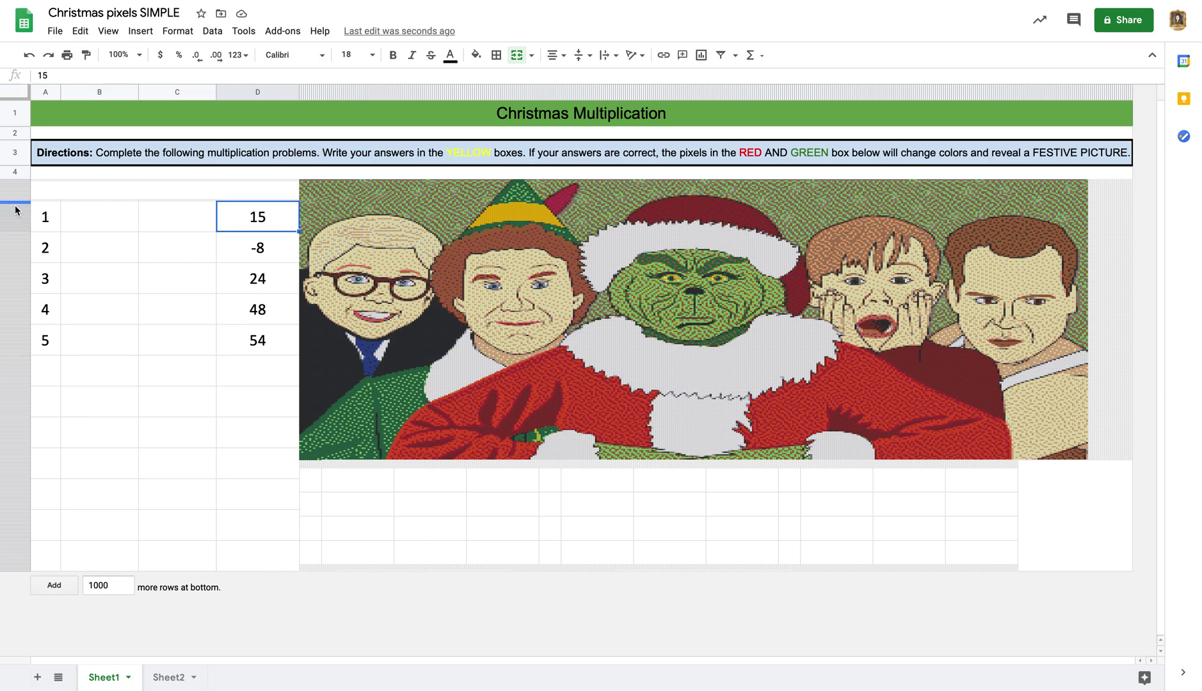
{"action": "right_click", "coordinate": [288, 224]}
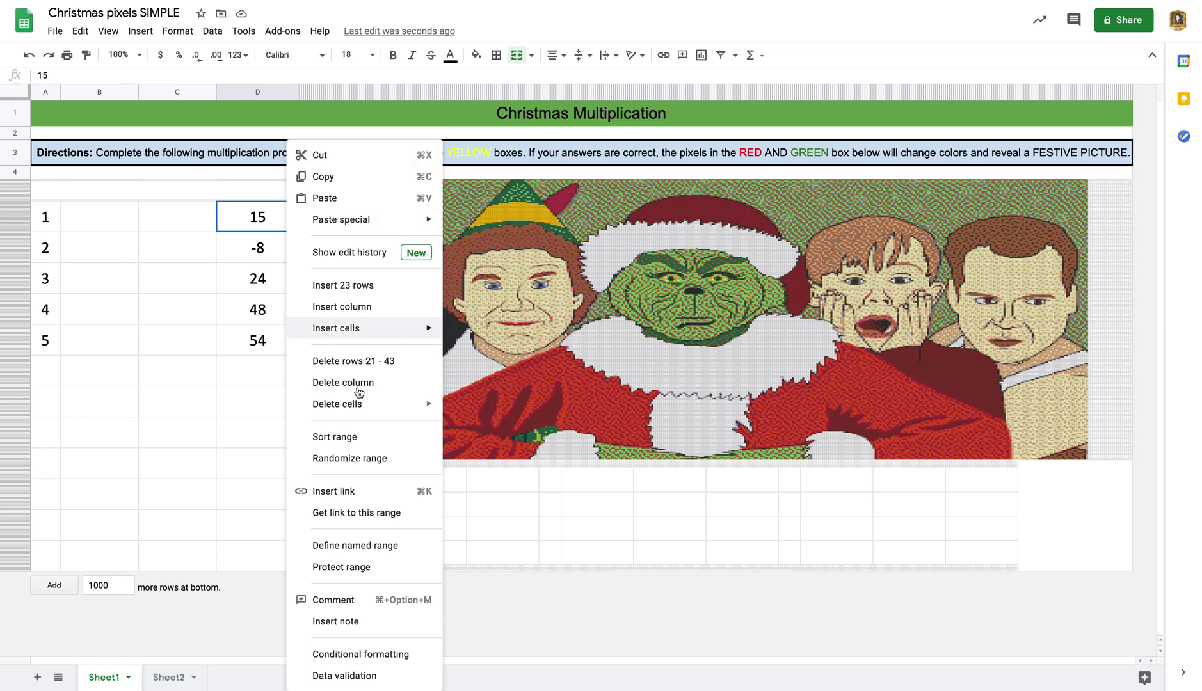
{"action": "left_click", "coordinate": [422, 652]}
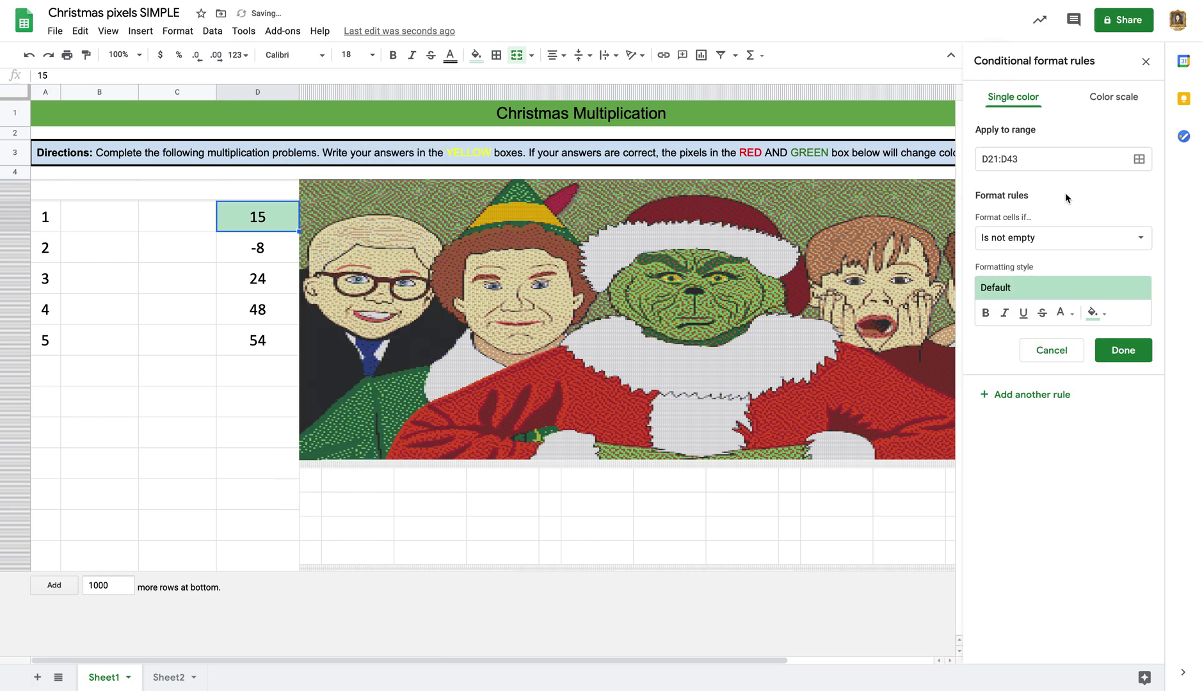
Check the range of the answer cell containing 15 in the draft rule and discard the rule.
{"action": "left_click", "coordinate": [996, 158]}
{"action": "double_click", "coordinate": [997, 159]}
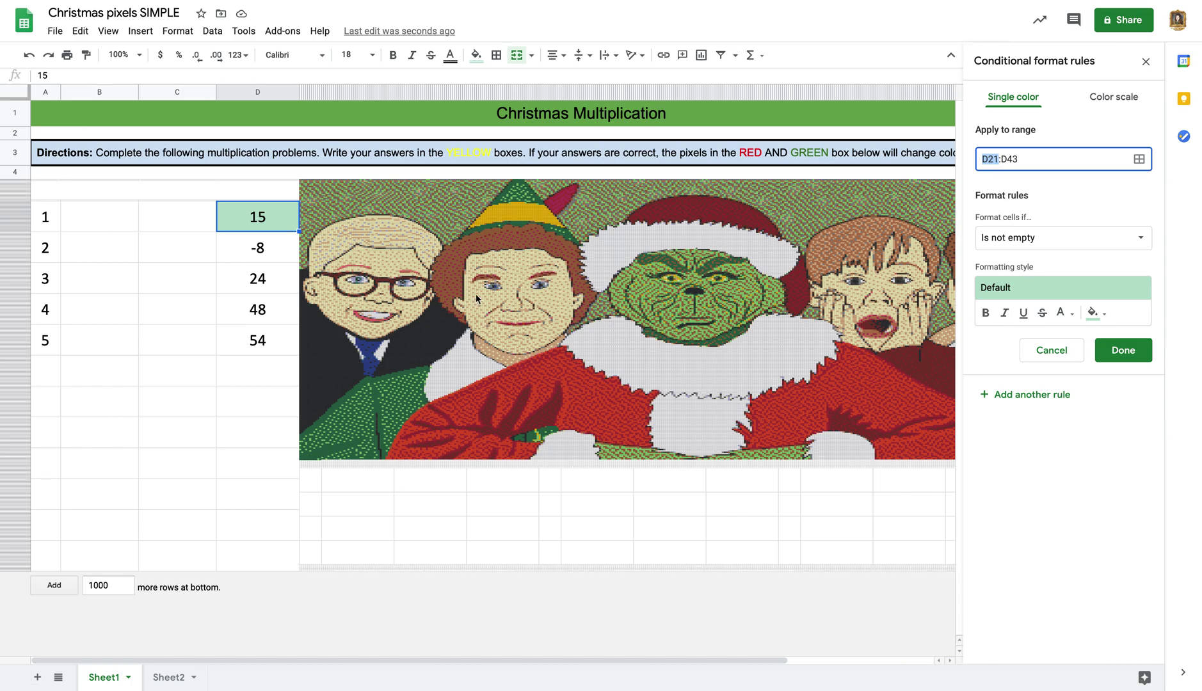
{"action": "left_click", "coordinate": [275, 252]}
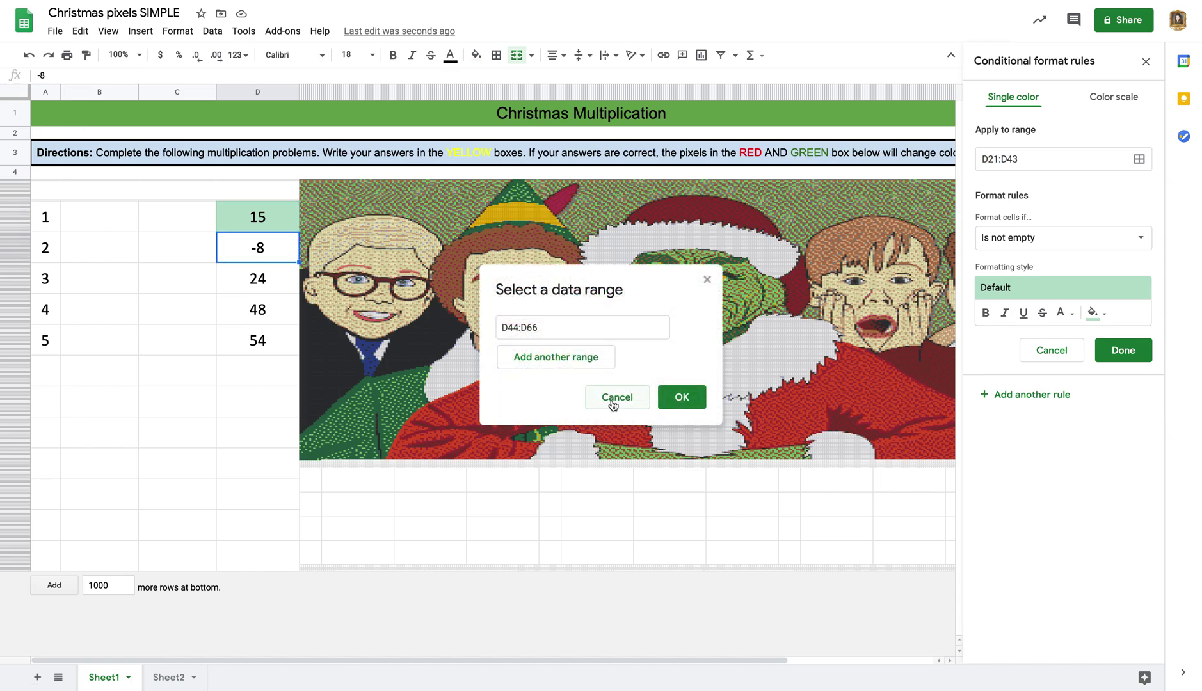
{"action": "left_click", "coordinate": [614, 399]}
{"action": "left_click", "coordinate": [259, 248]}
{"action": "left_click", "coordinate": [611, 400]}
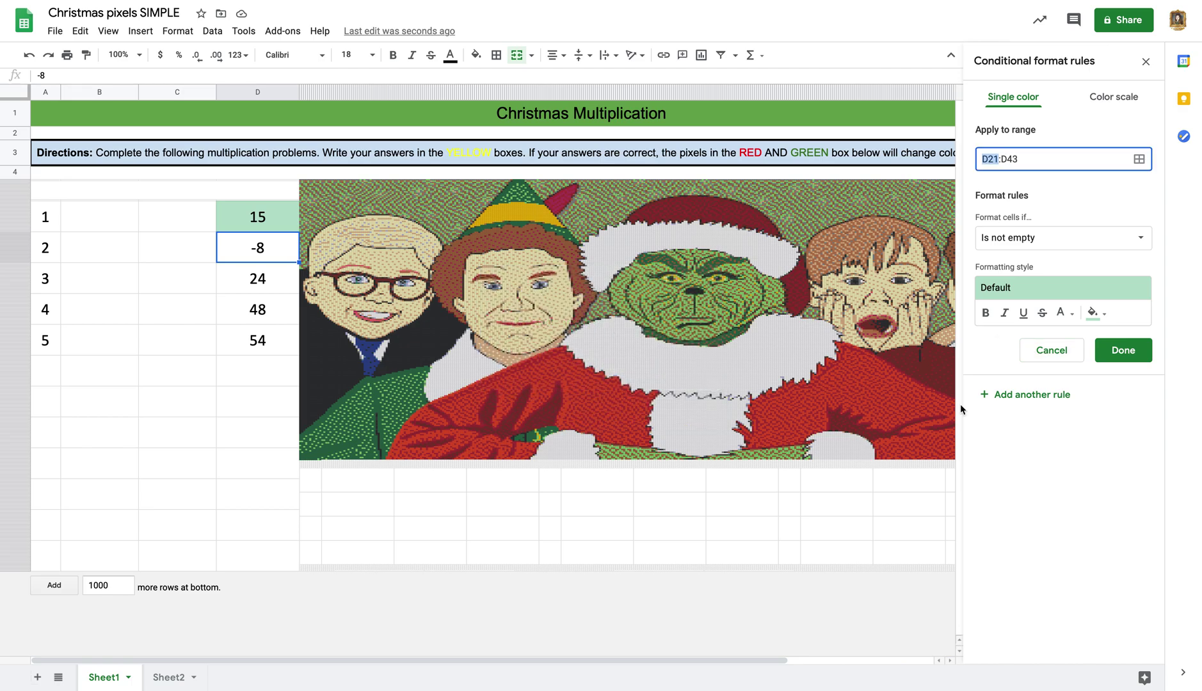
{"action": "left_click", "coordinate": [1045, 364]}
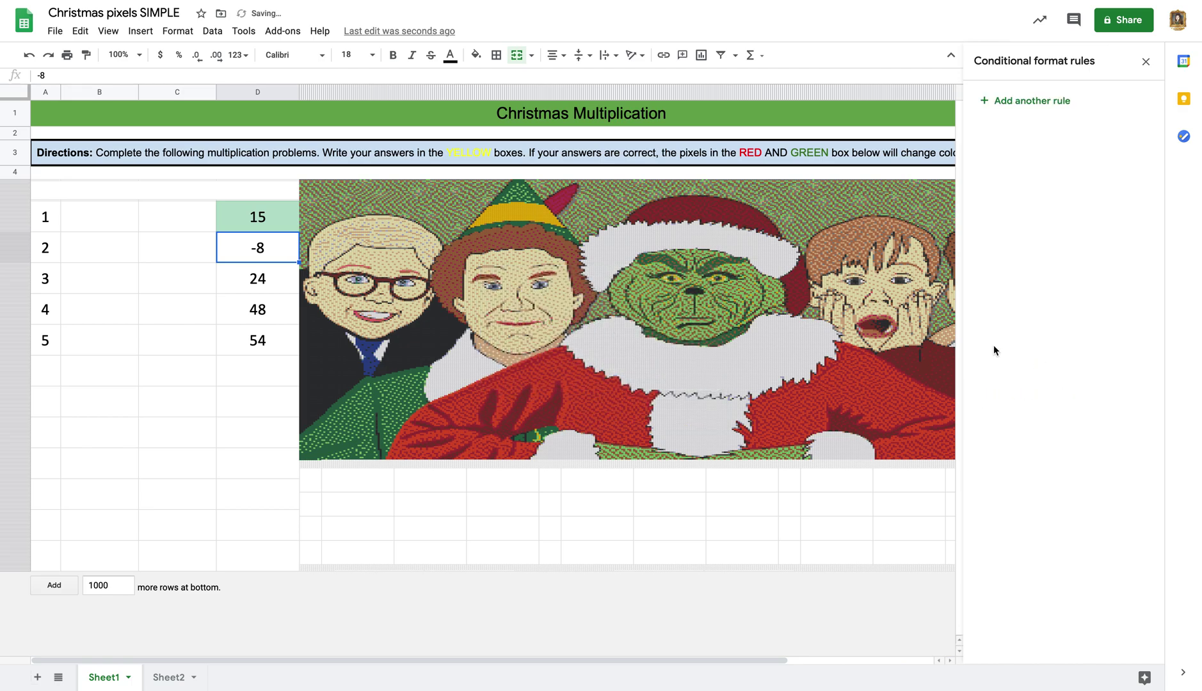
Look up the range of the answer cell containing -8 through a draft conditional formatting rule, and discard the draft.
{"action": "right_click", "coordinate": [275, 250]}
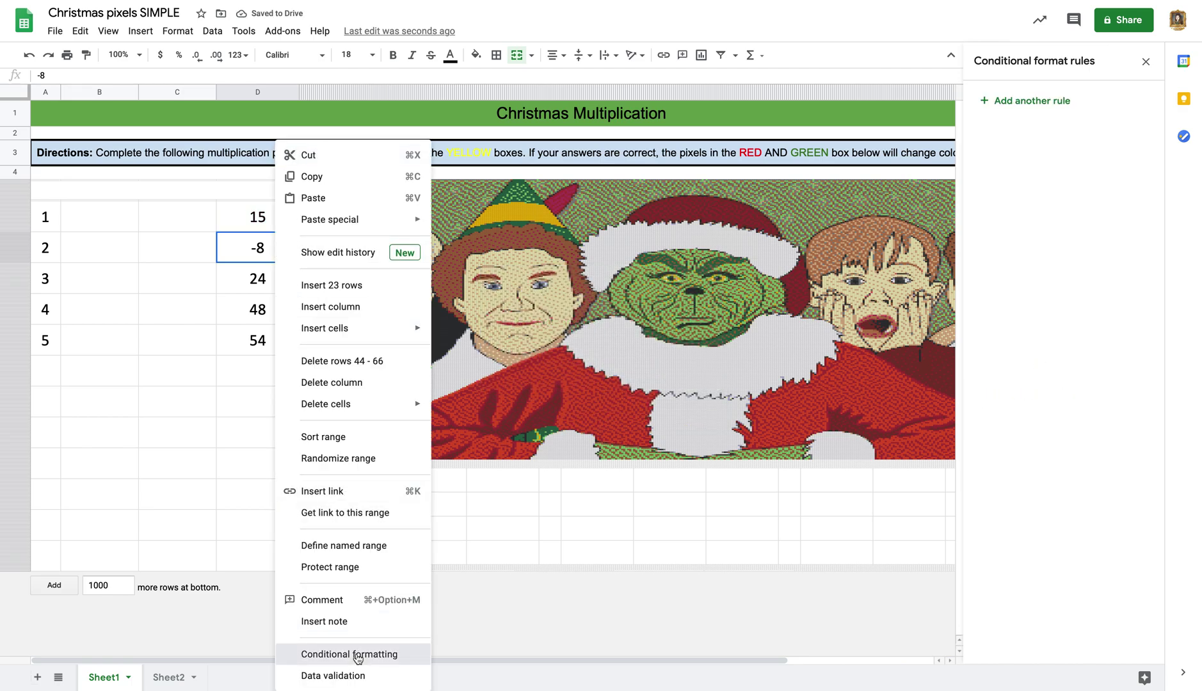
{"action": "left_click", "coordinate": [356, 654]}
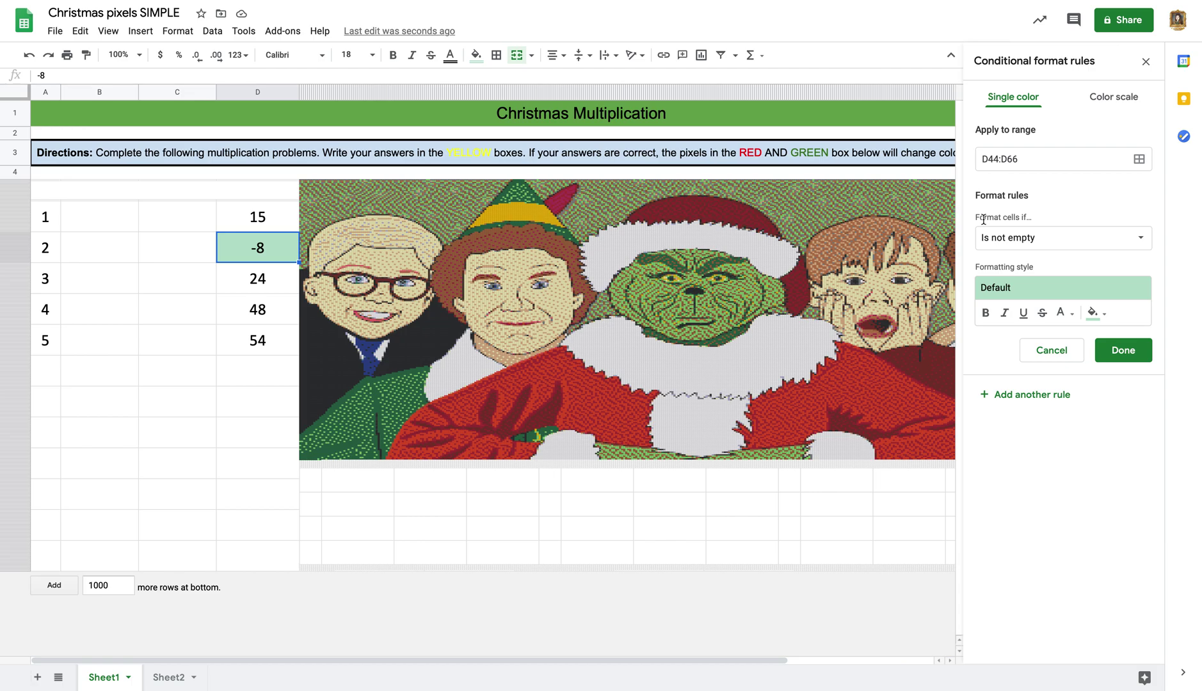
{"action": "left_click", "coordinate": [1050, 362]}
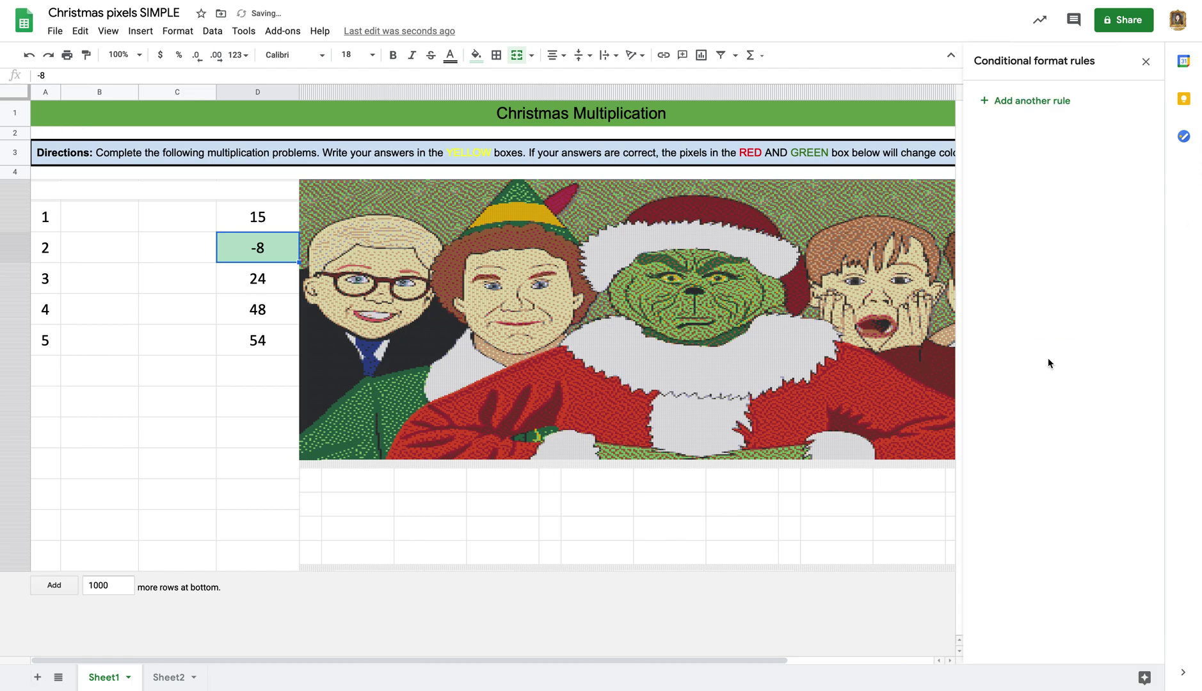
Look up the range of the answer cell containing 24 through a conditional formatting rule, and delete that rule.
{"action": "left_click", "coordinate": [280, 286]}
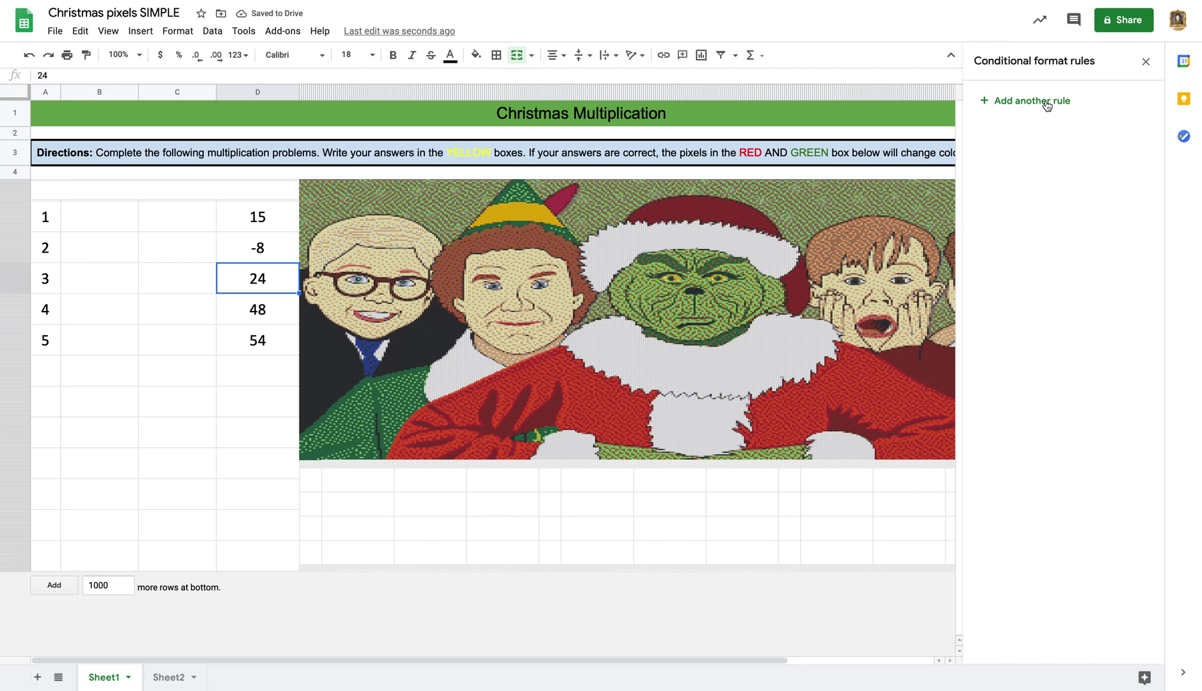
{"action": "right_click", "coordinate": [273, 289]}
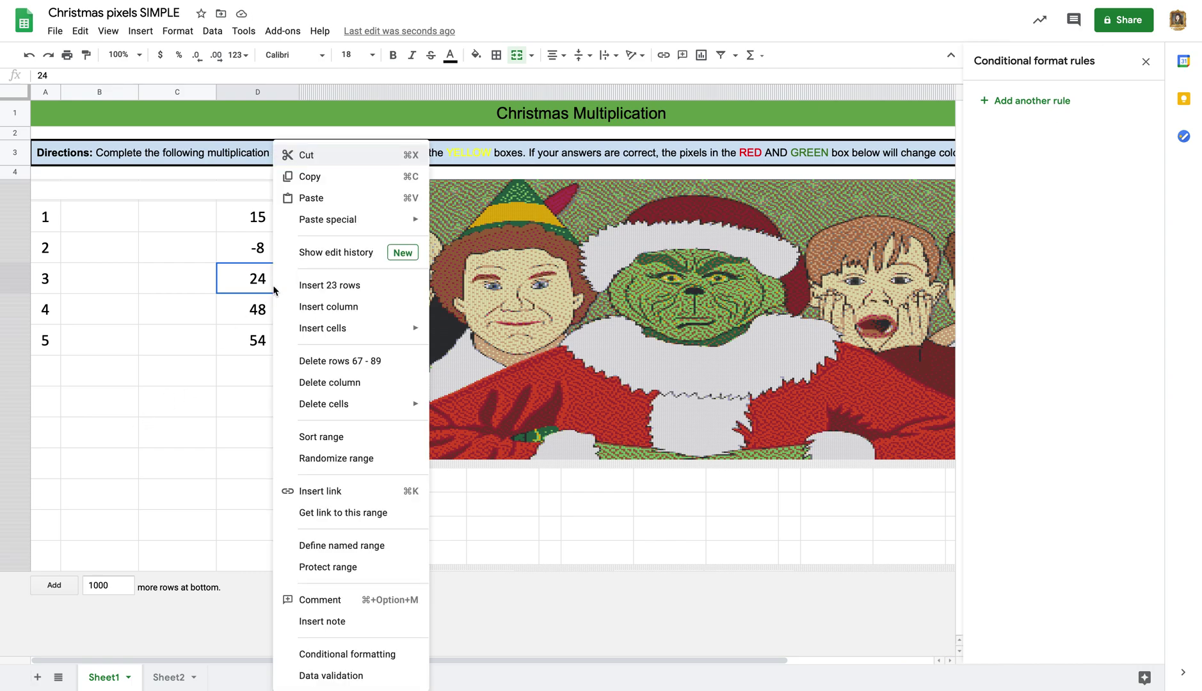
{"action": "left_click", "coordinate": [346, 653]}
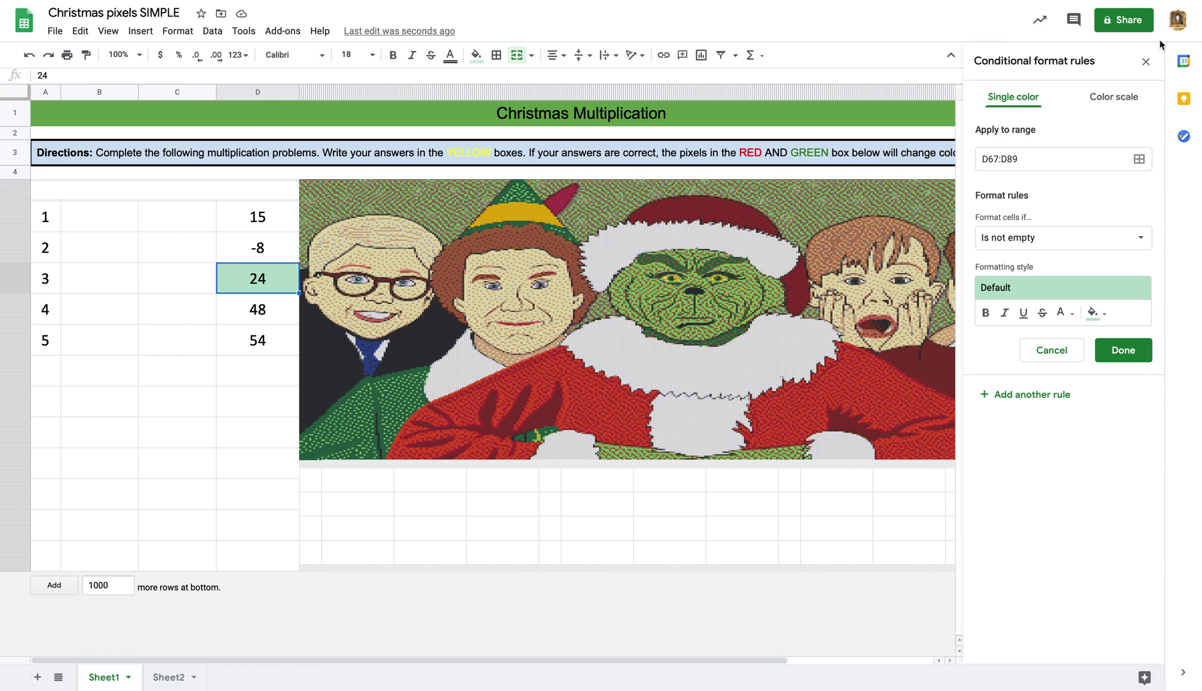
{"action": "left_click", "coordinate": [1146, 62]}
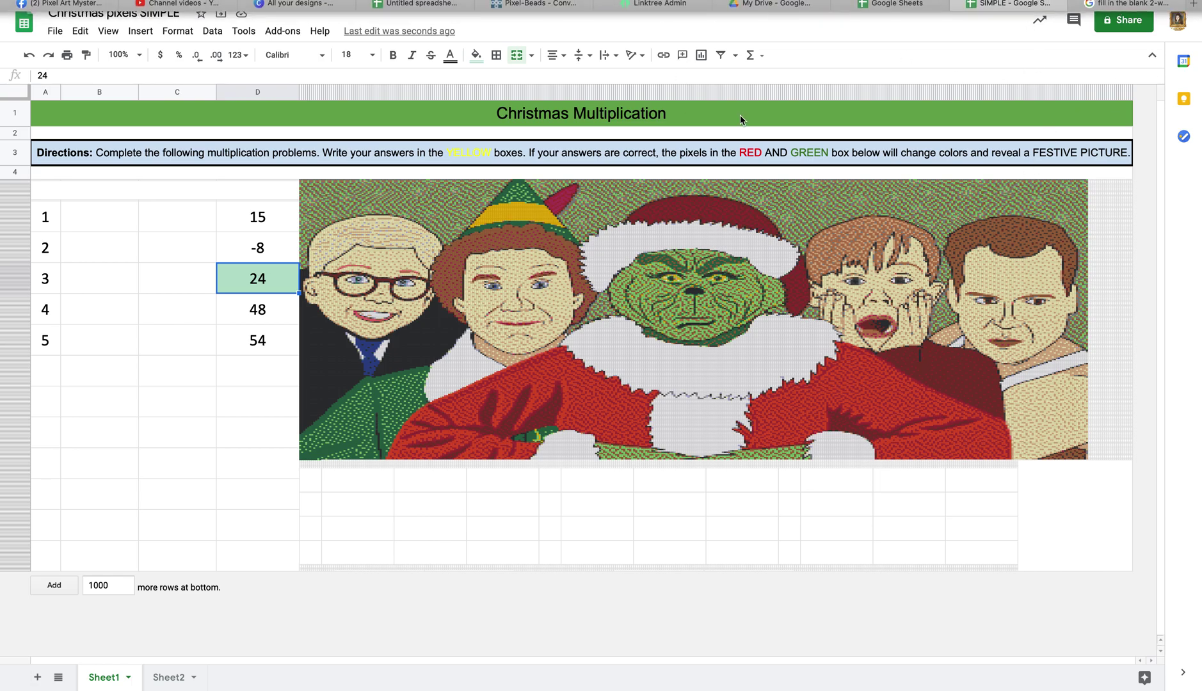
{"action": "left_click", "coordinate": [276, 367]}
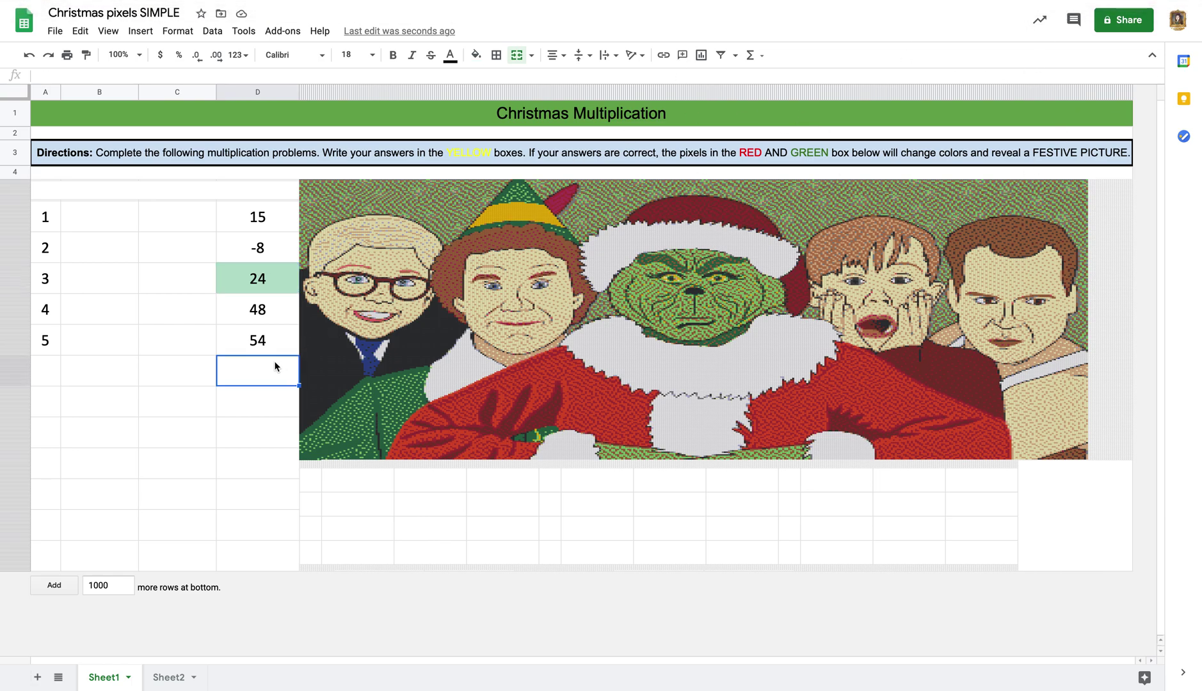
{"action": "left_click", "coordinate": [289, 289]}
{"action": "right_click", "coordinate": [288, 290]}
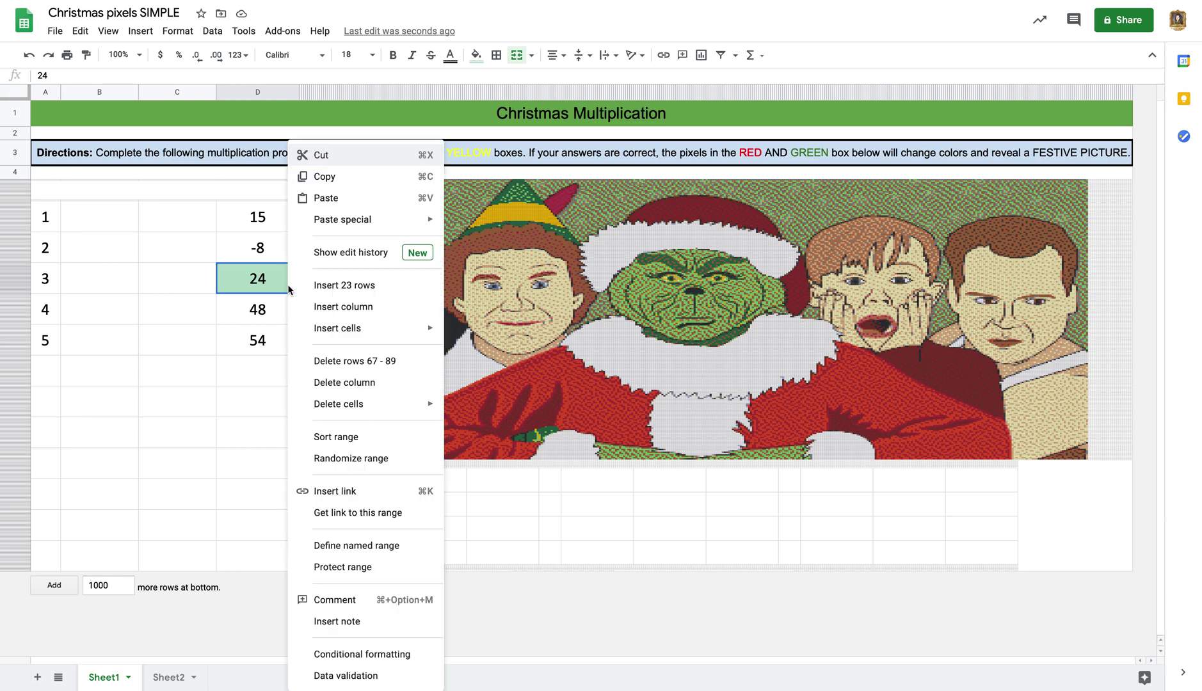
{"action": "left_click", "coordinate": [396, 651]}
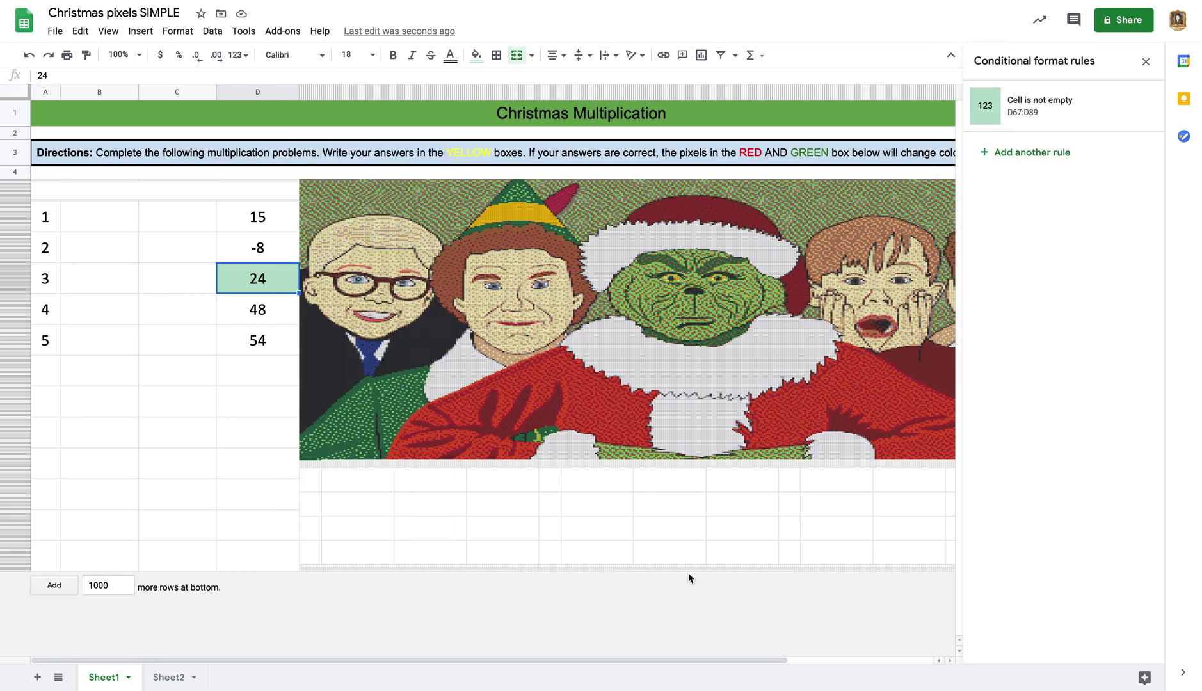
{"action": "left_click", "coordinate": [1142, 106]}
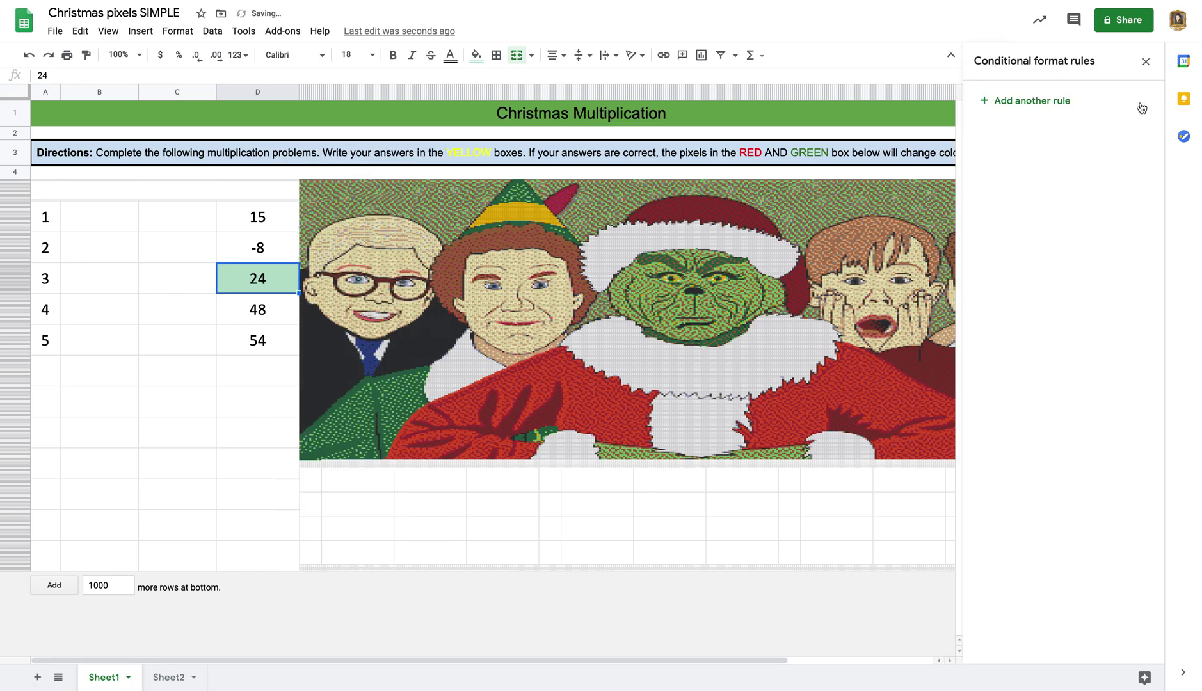
{"action": "left_click", "coordinate": [1146, 61]}
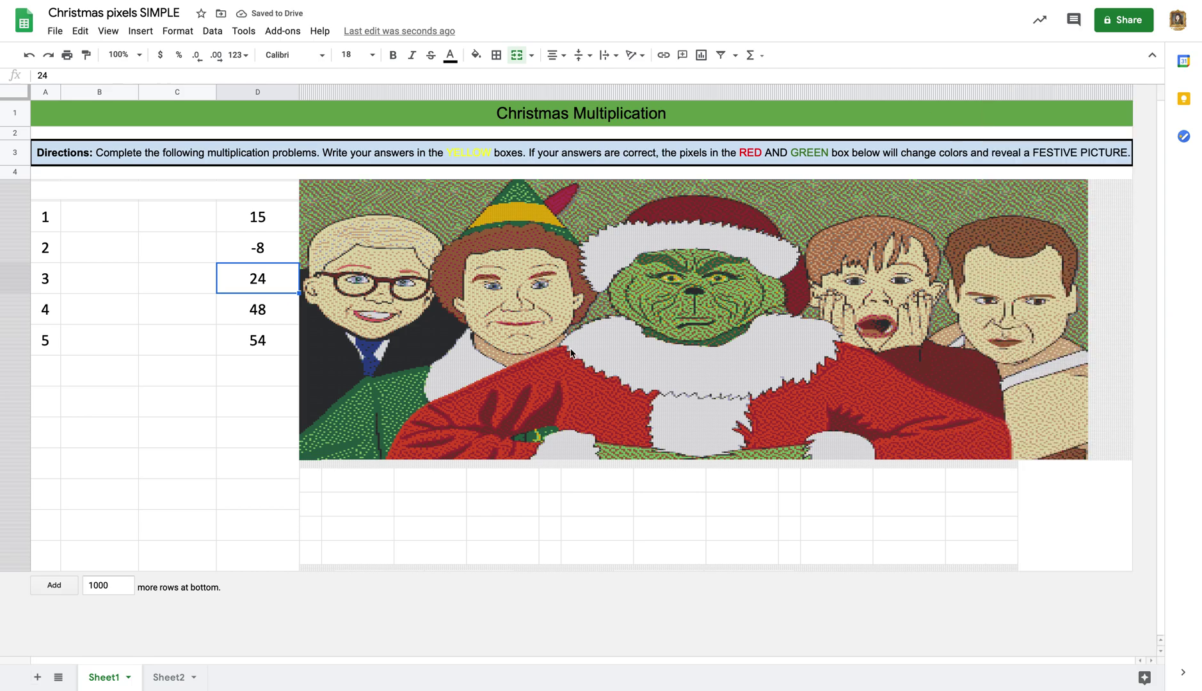
Start a conditional formatting rule for the pixel blocks E6:AK50, AF19:AW31 and N45:Z70 in the picture's upper-left corner.
{"action": "left_click", "coordinate": [396, 292]}
{"action": "left_click", "coordinate": [264, 221]}
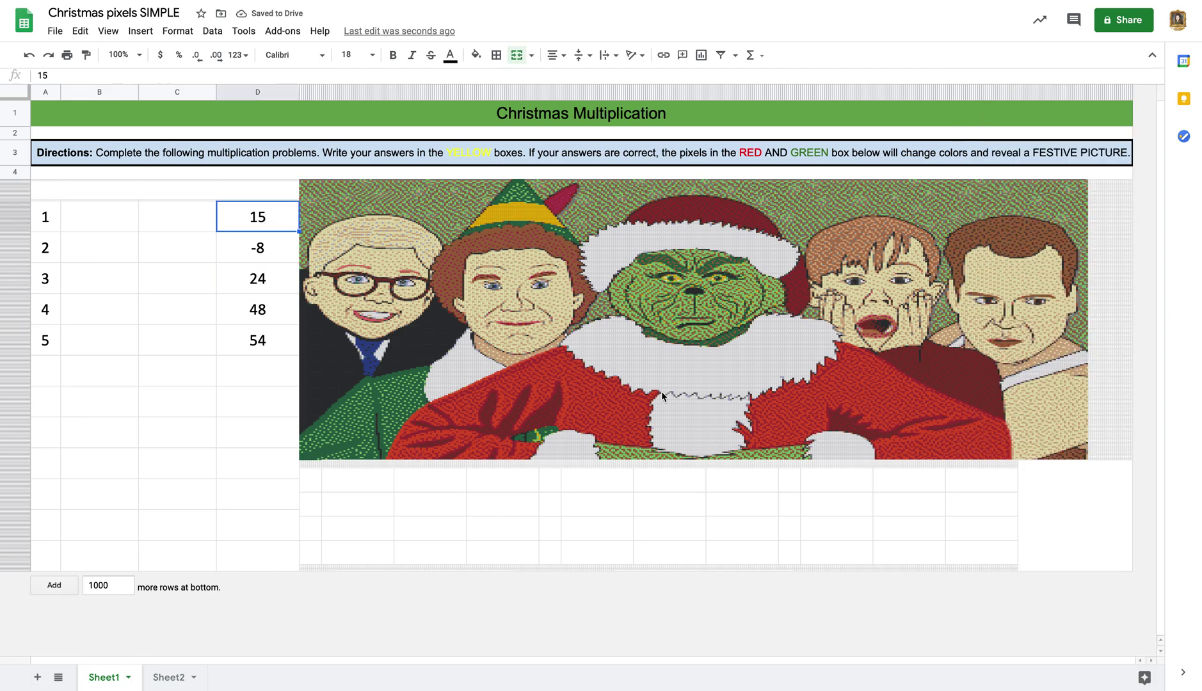
{"action": "left_click", "coordinate": [301, 186]}
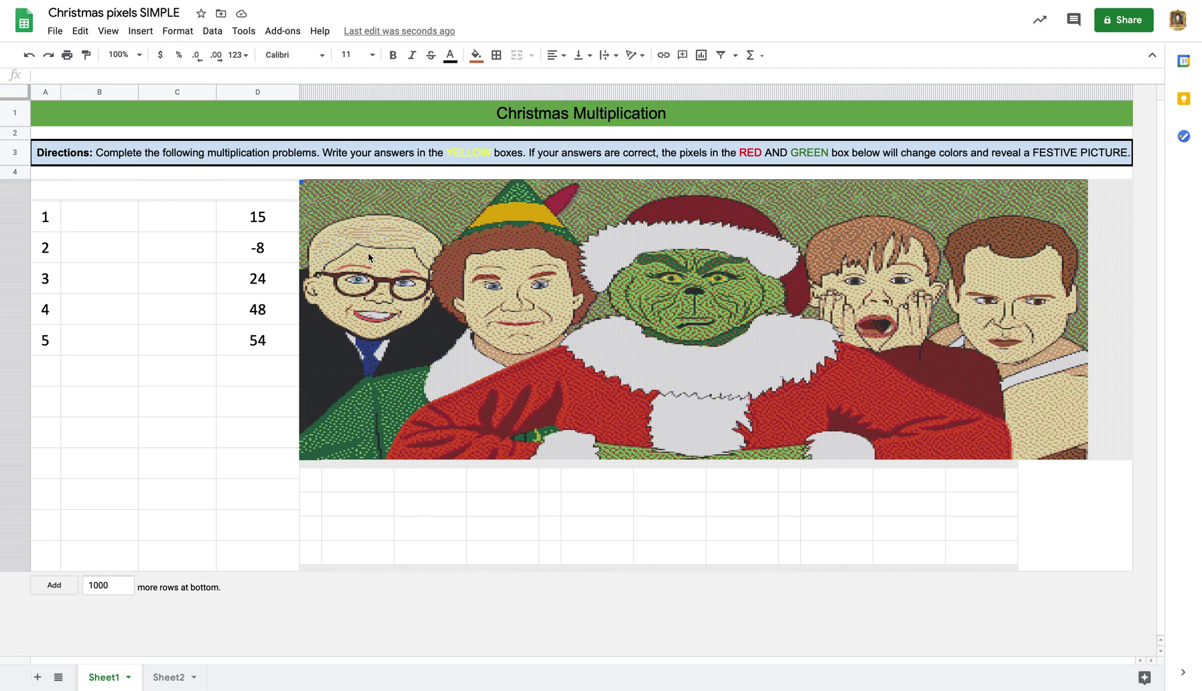
{"action": "left_click_drag", "start_coordinate": [301, 195], "coordinate": [366, 245]}
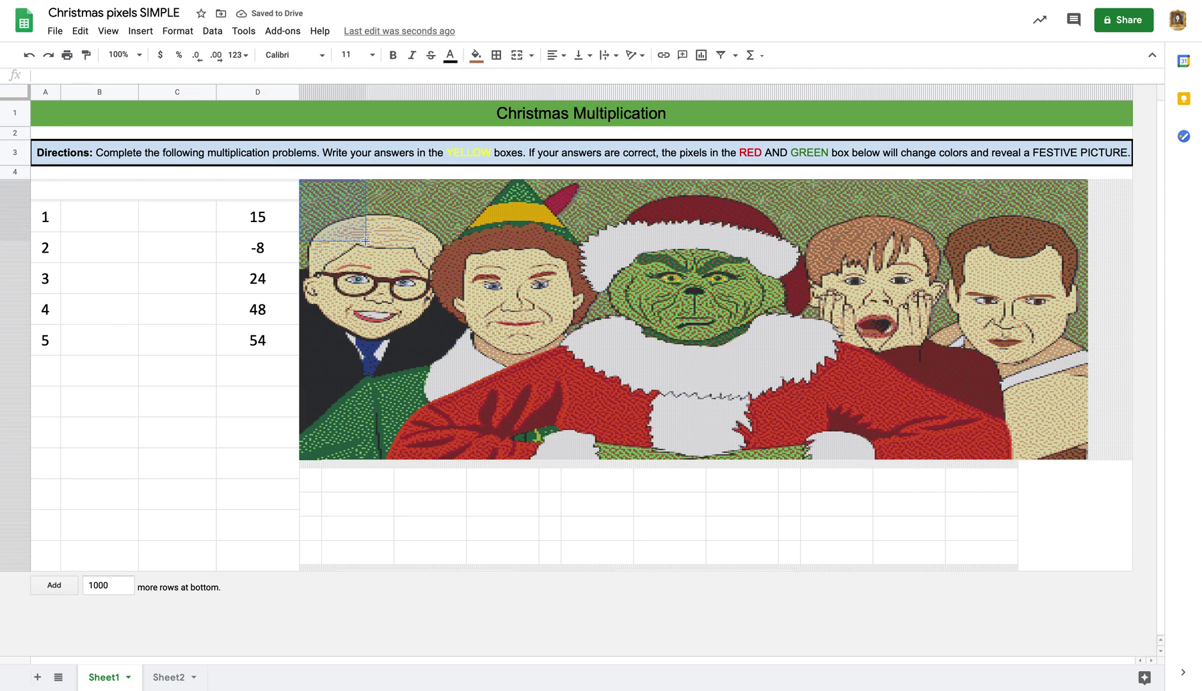
{"action": "left_click_drag", "start_coordinate": [357, 205], "coordinate": [390, 216]}
{"action": "left_click_drag", "start_coordinate": [319, 234], "coordinate": [344, 268]}
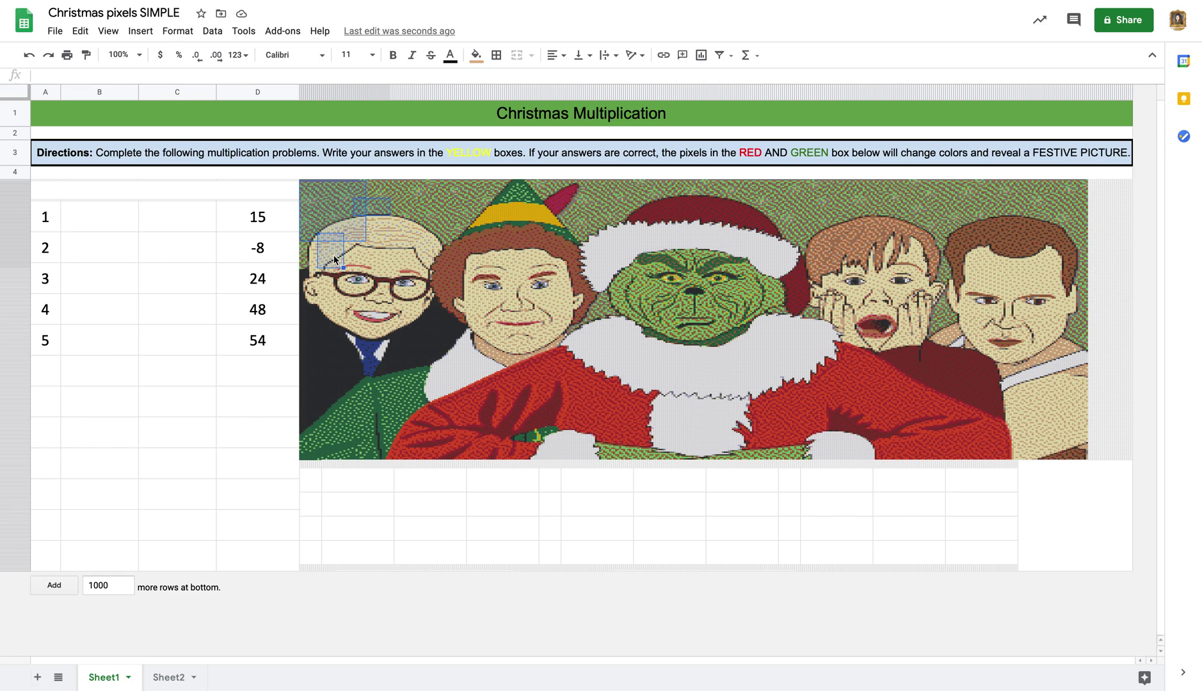
{"action": "right_click", "coordinate": [334, 255]}
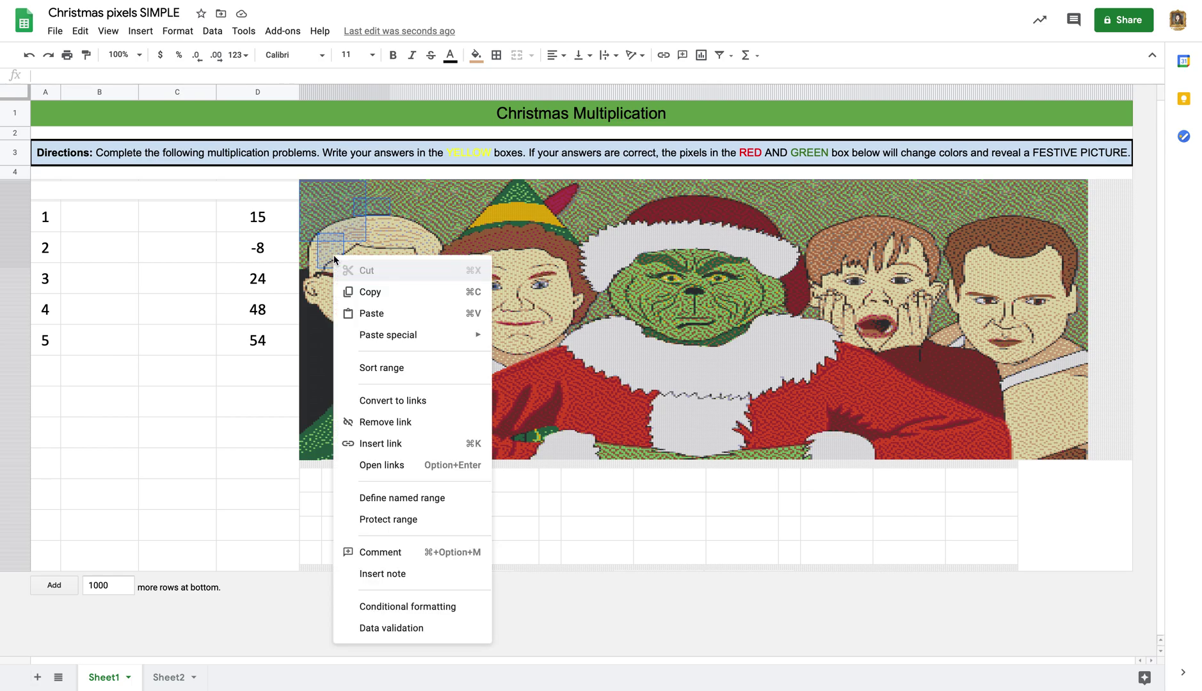
{"action": "left_click", "coordinate": [428, 608]}
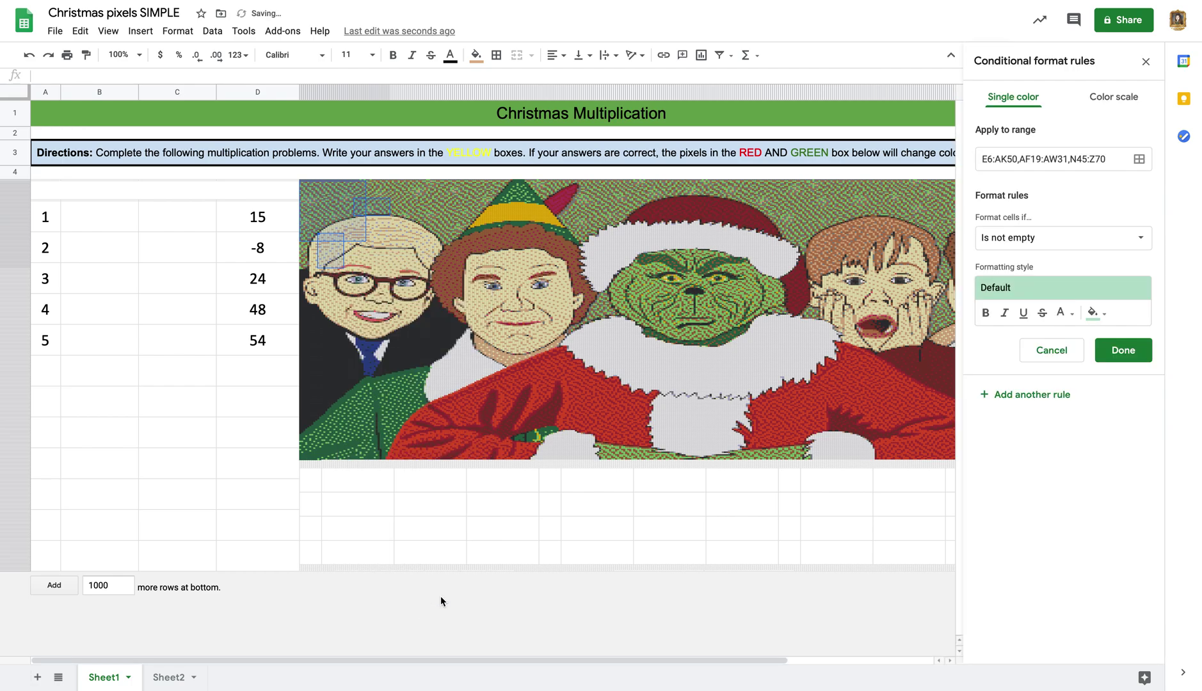
Set the rule's condition to the custom formula =$D$21<>15.
{"action": "left_click", "coordinate": [1071, 243]}
{"action": "left_click", "coordinate": [1044, 642]}
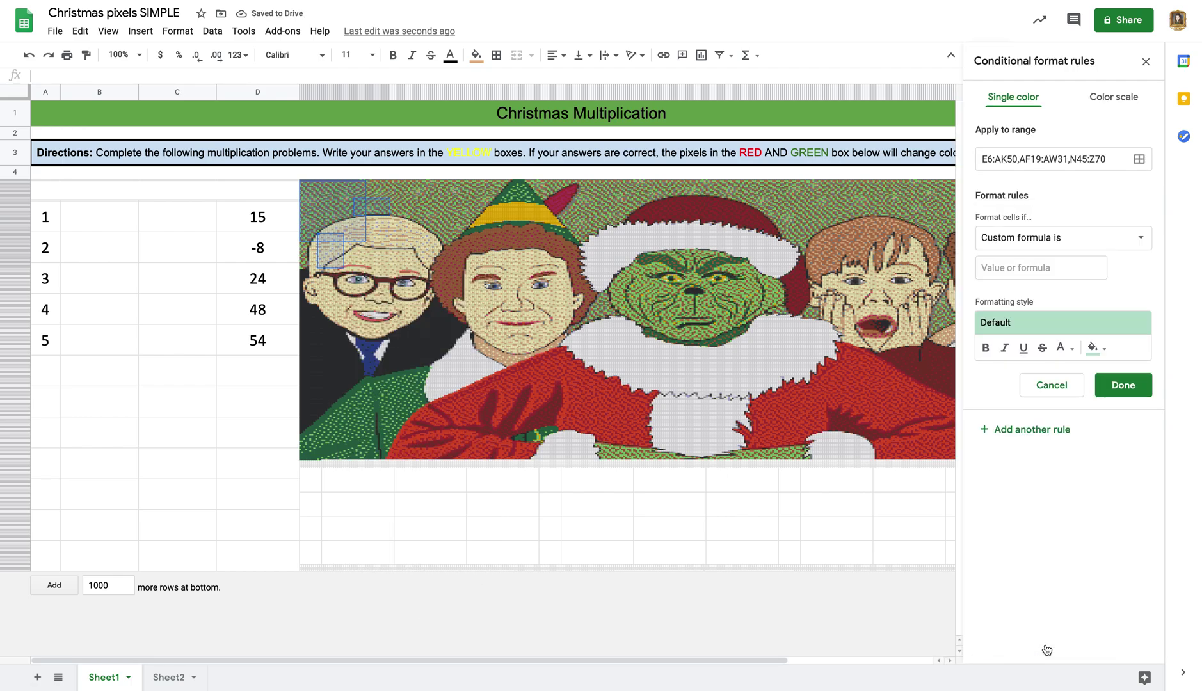
{"action": "left_click", "coordinate": [1030, 269]}
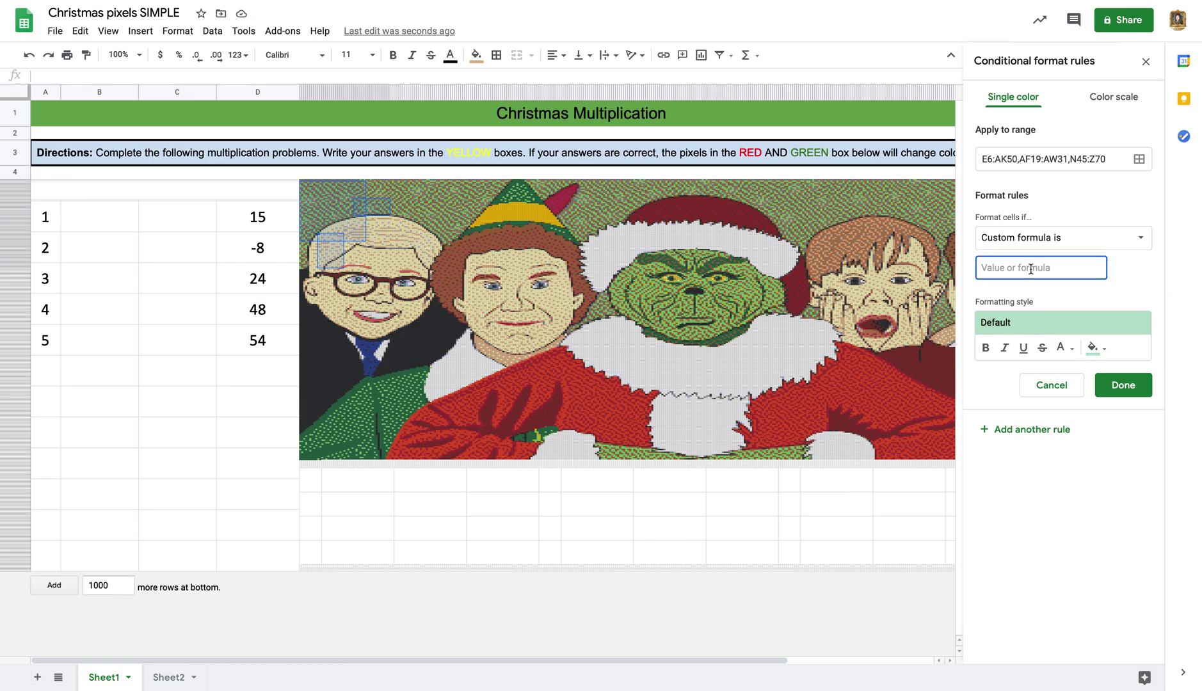
{"action": "type", "text": "=D$21"}
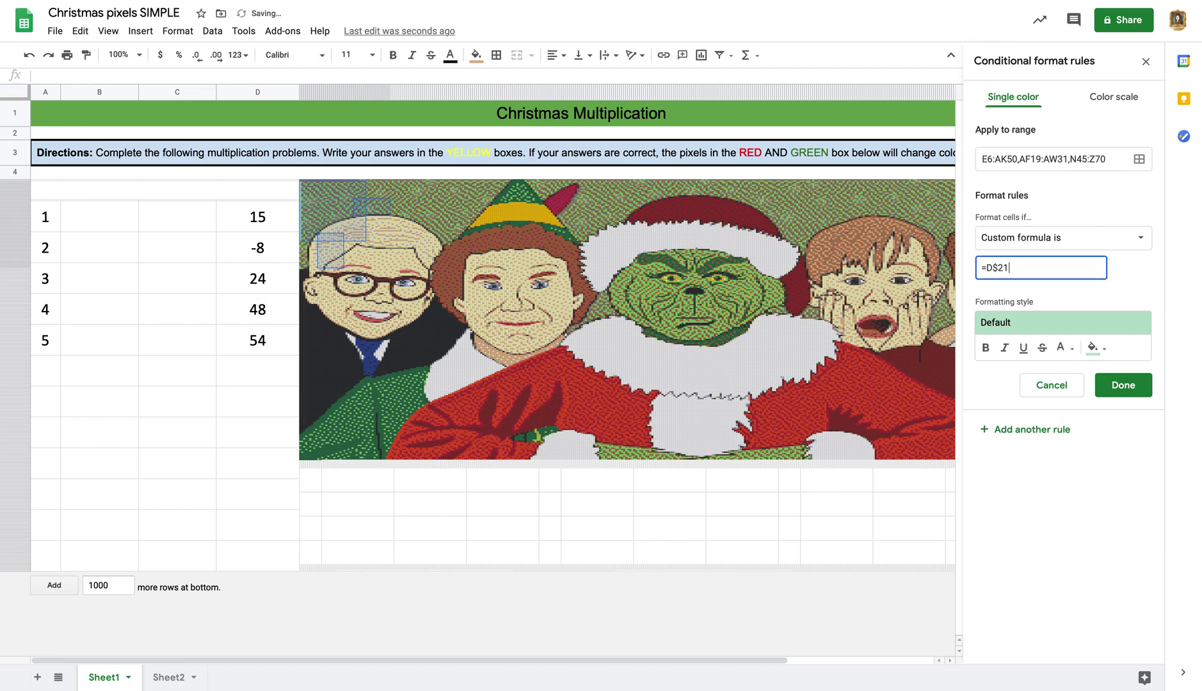
{"action": "left_click", "coordinate": [986, 268]}
{"action": "type", "text": "$"}
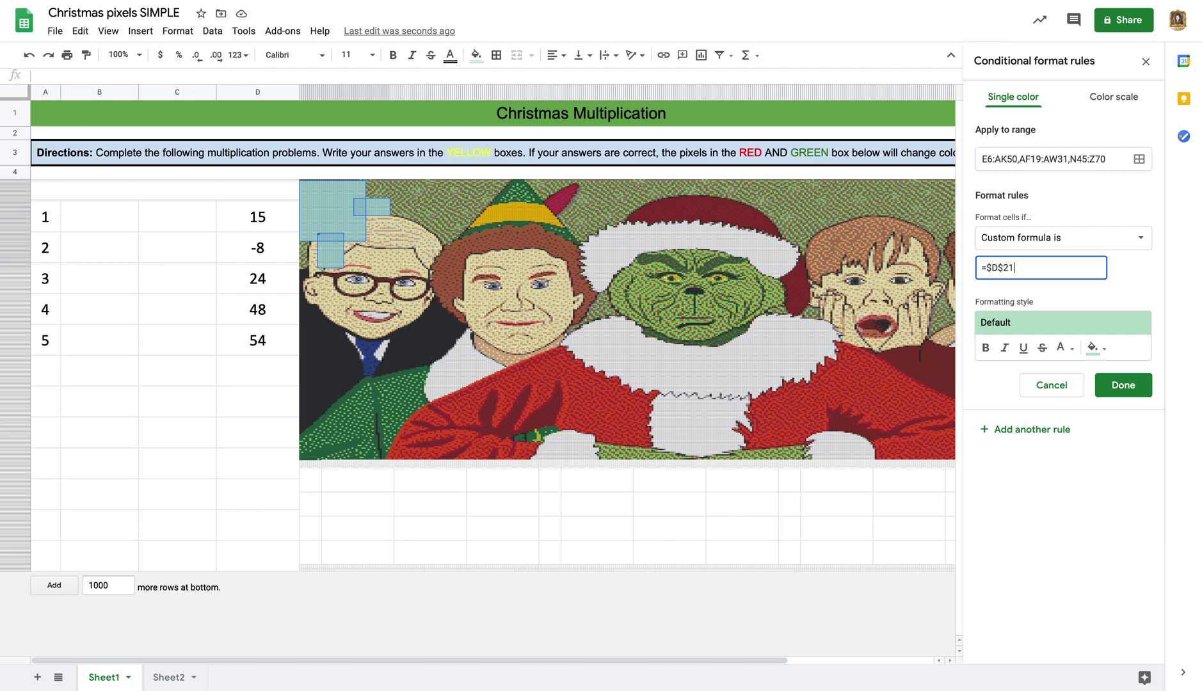
{"action": "type", "text": "<>15"}
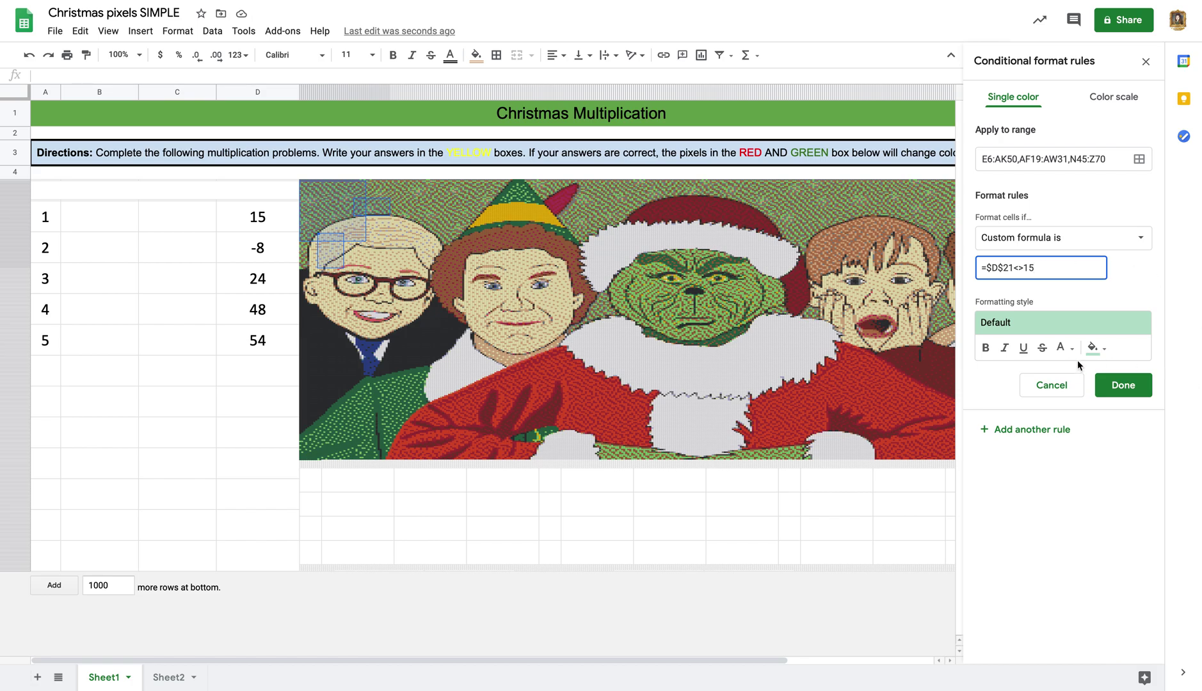
Give the rule a red fill color and save it.
{"action": "left_click", "coordinate": [1105, 352]}
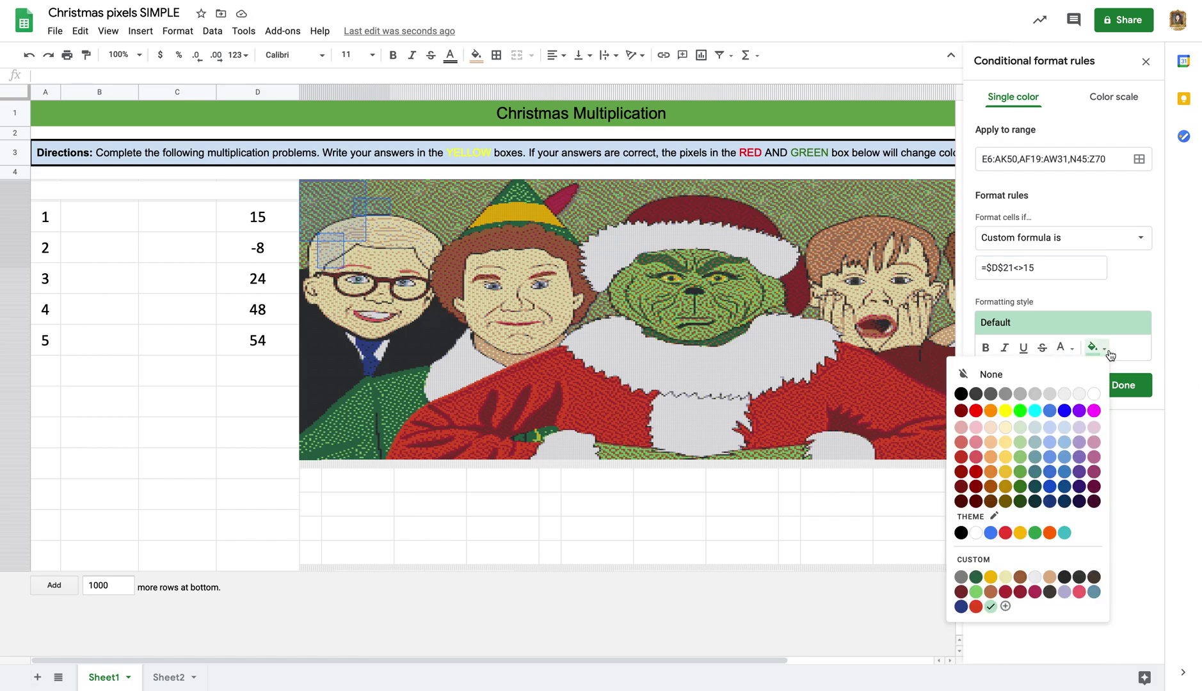
{"action": "left_click", "coordinate": [976, 413]}
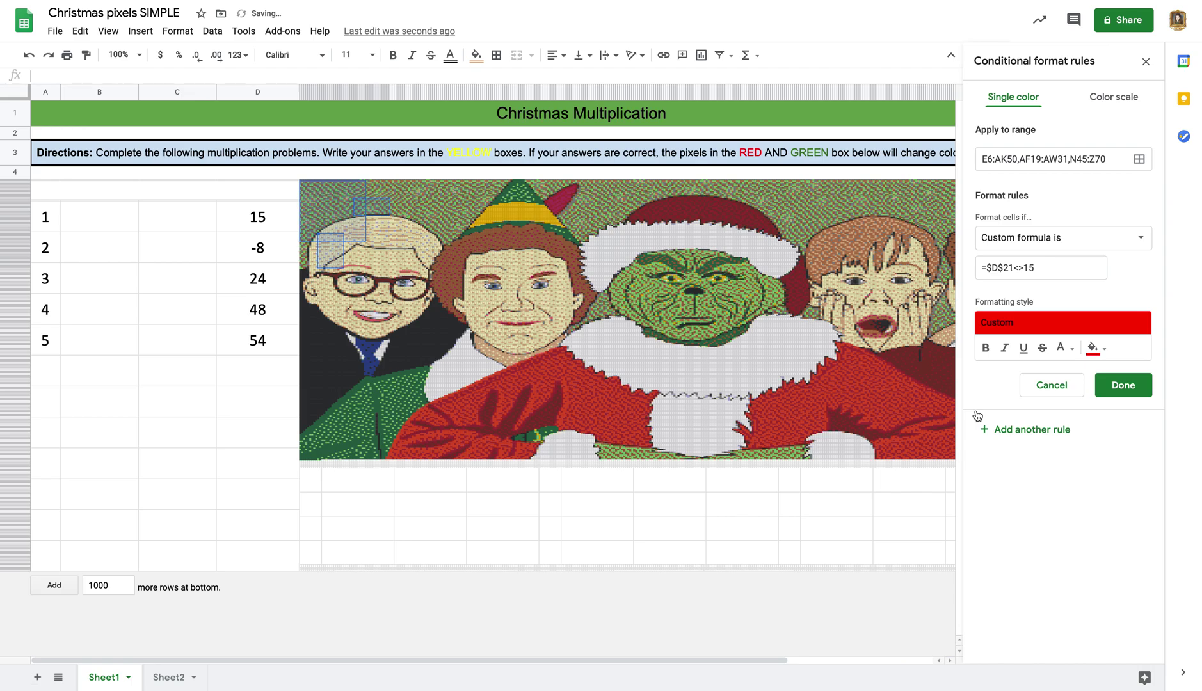
{"action": "left_click", "coordinate": [1124, 391]}
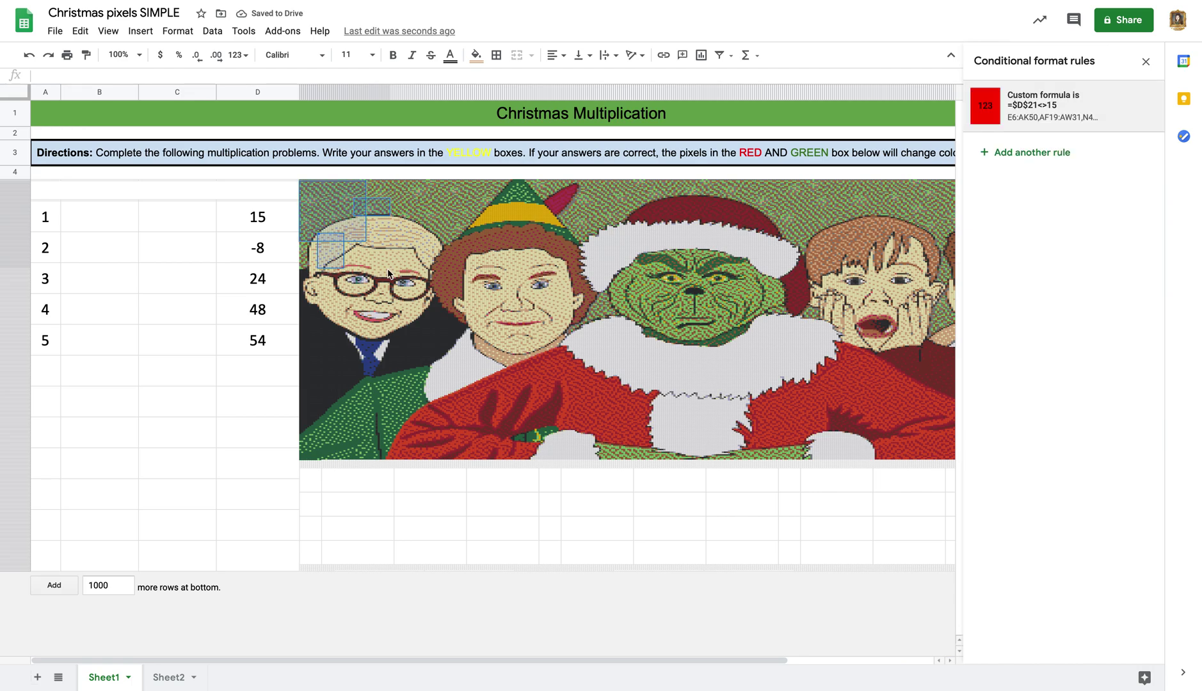
Test the rule by clearing the answer beside number 1 and re-entering 15.
{"action": "left_click", "coordinate": [270, 221]}
{"action": "key", "text": "Delete"}
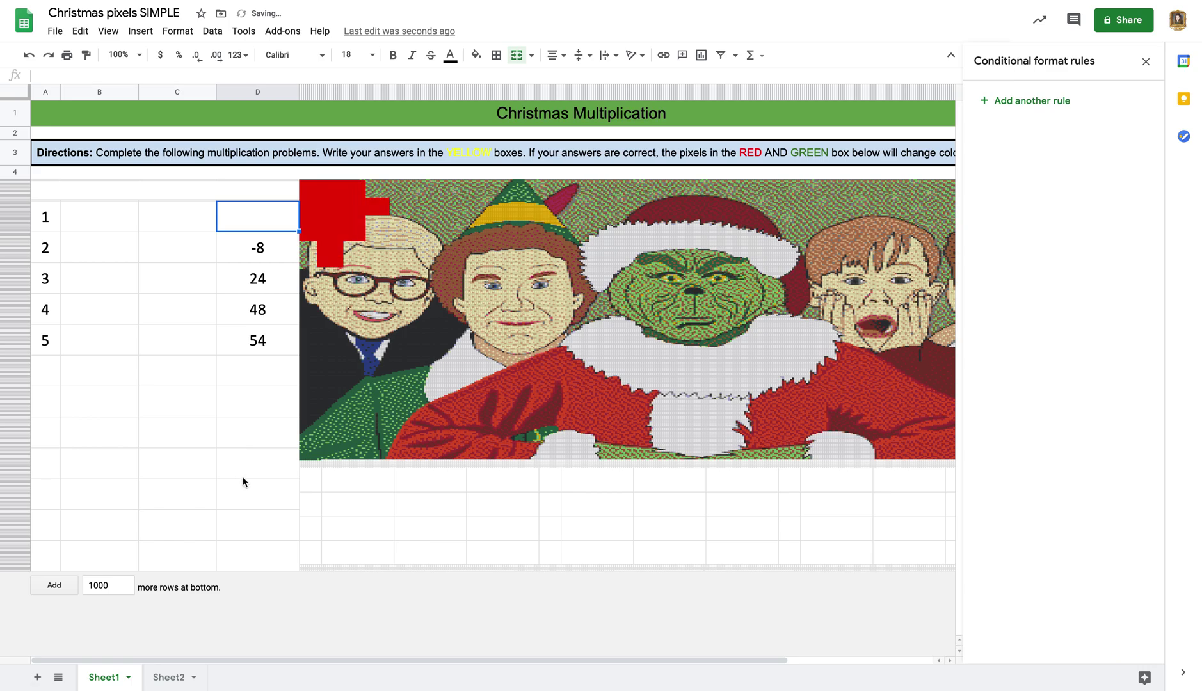
{"action": "type", "text": "15"}
{"action": "left_click", "coordinate": [265, 459]}
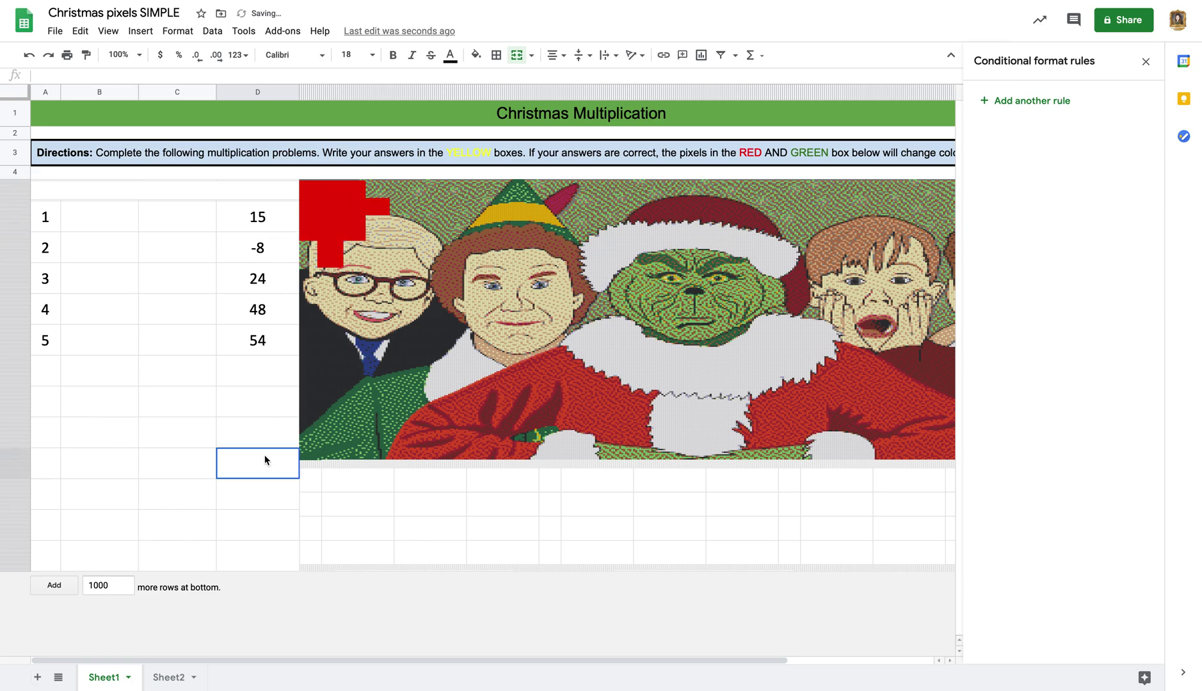
Test the rule with a wrong answer by replacing the answer beside number 1 with 12.
{"action": "left_click", "coordinate": [263, 222]}
{"action": "key", "text": "Delete"}
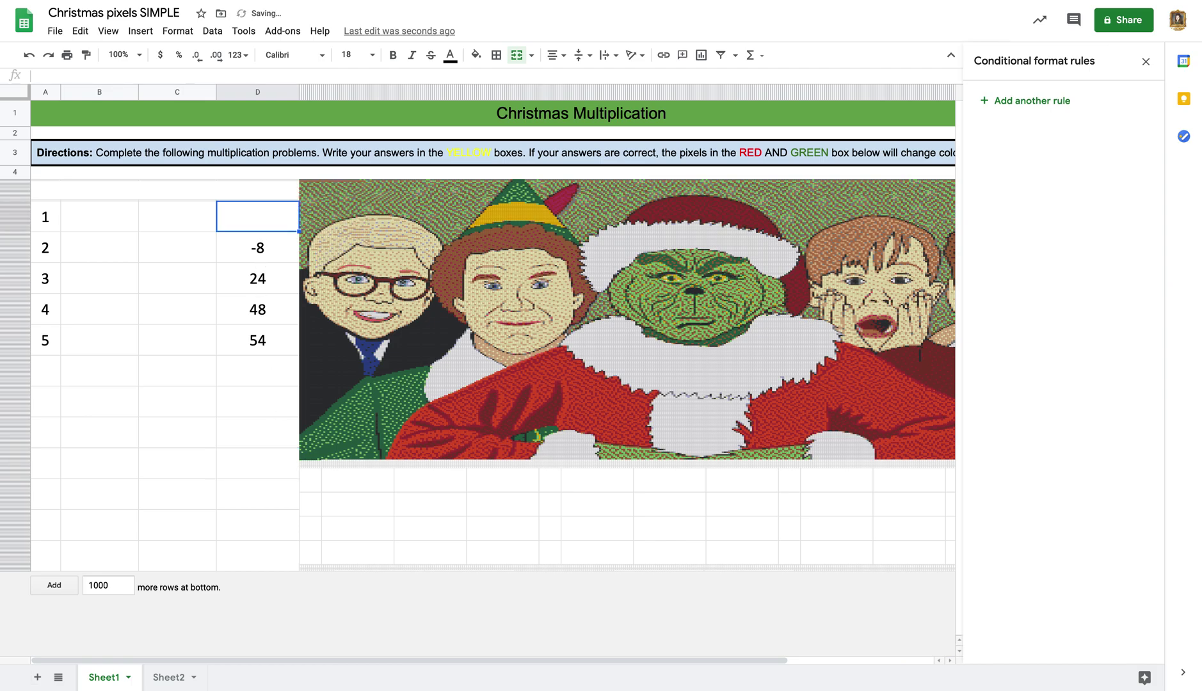
{"action": "type", "text": "12"}
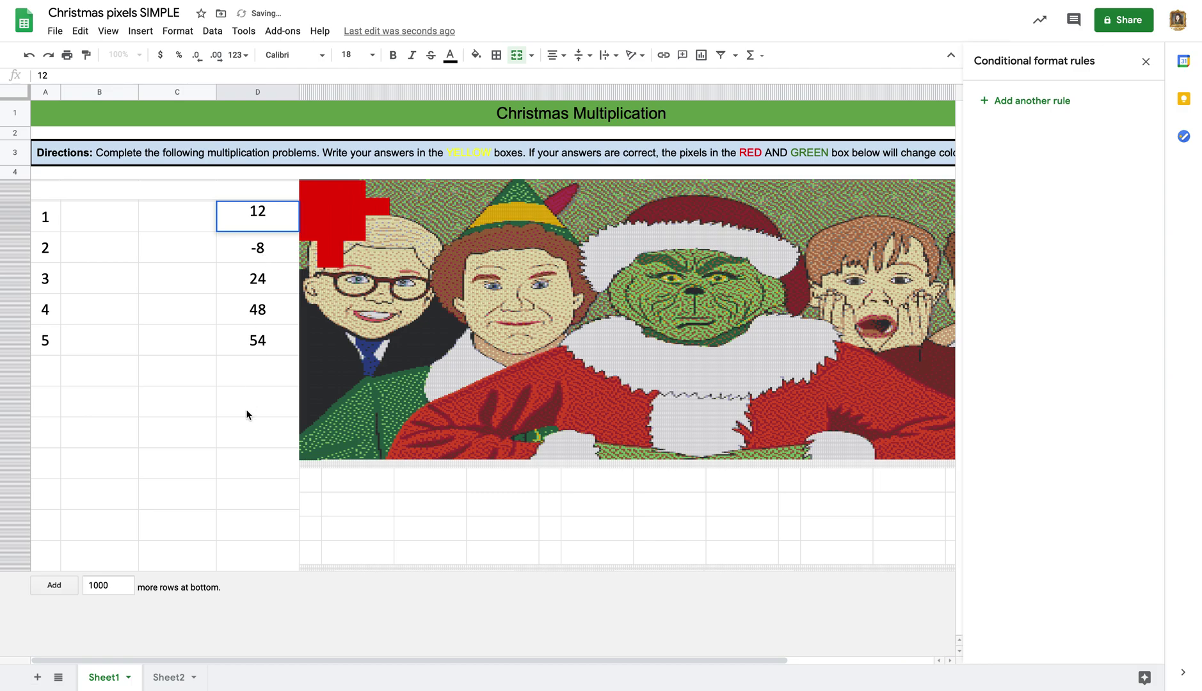
{"action": "left_click", "coordinate": [246, 410]}
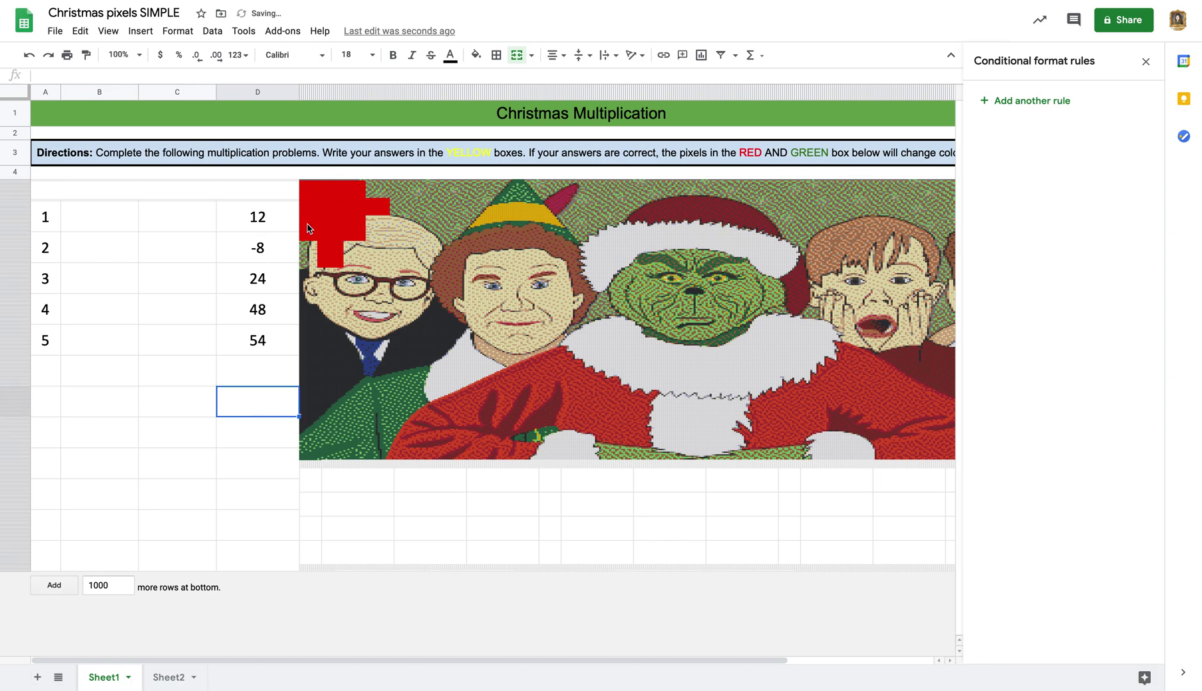
Test the rule by entering 15 as the answer beside number 1, and clear that answer again.
{"action": "left_click", "coordinate": [271, 225]}
{"action": "type", "text": "15"}
{"action": "left_click", "coordinate": [268, 351]}
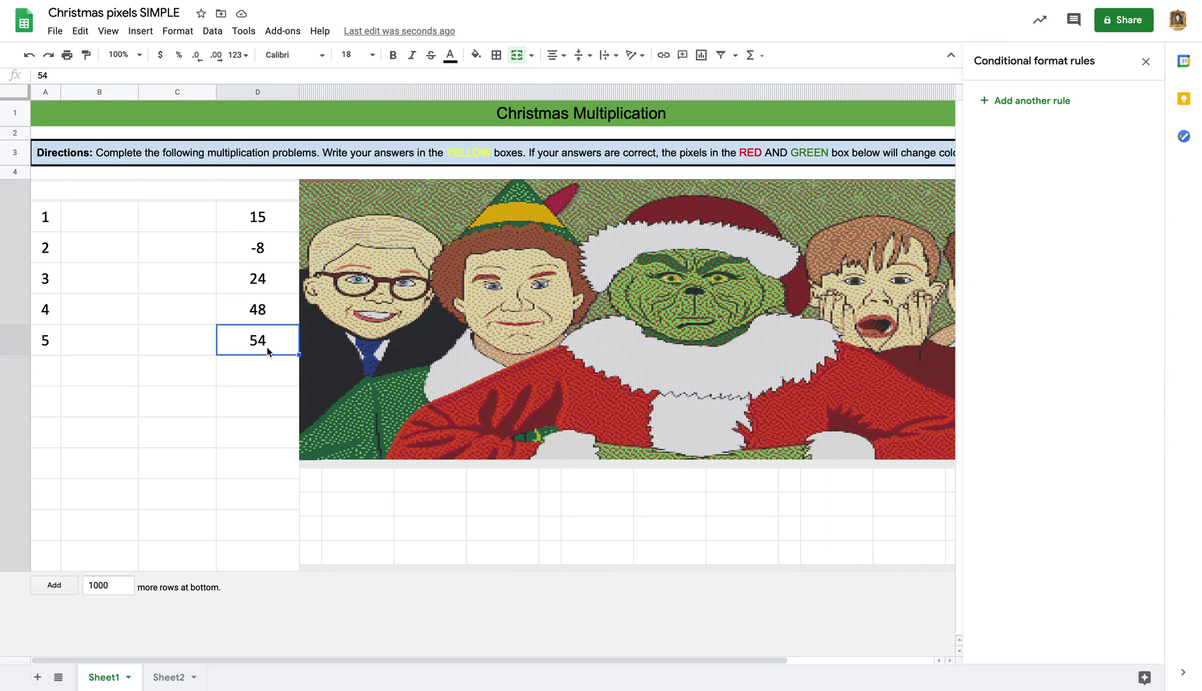
{"action": "left_click", "coordinate": [262, 218]}
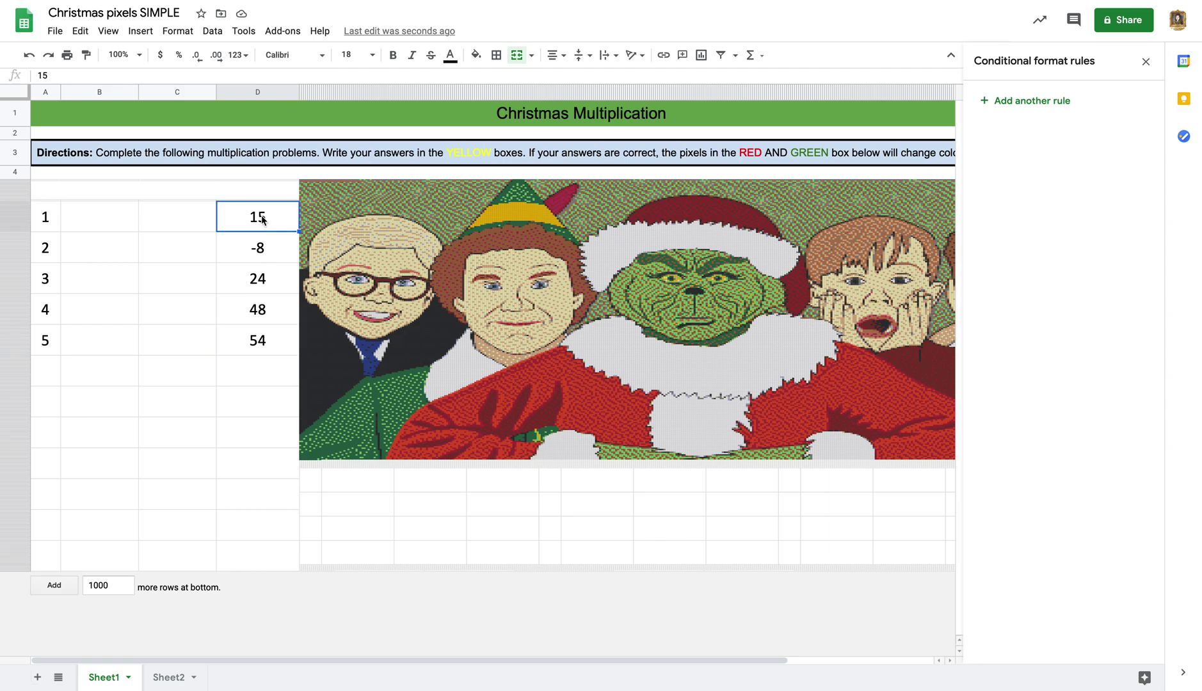
{"action": "key", "text": "Delete"}
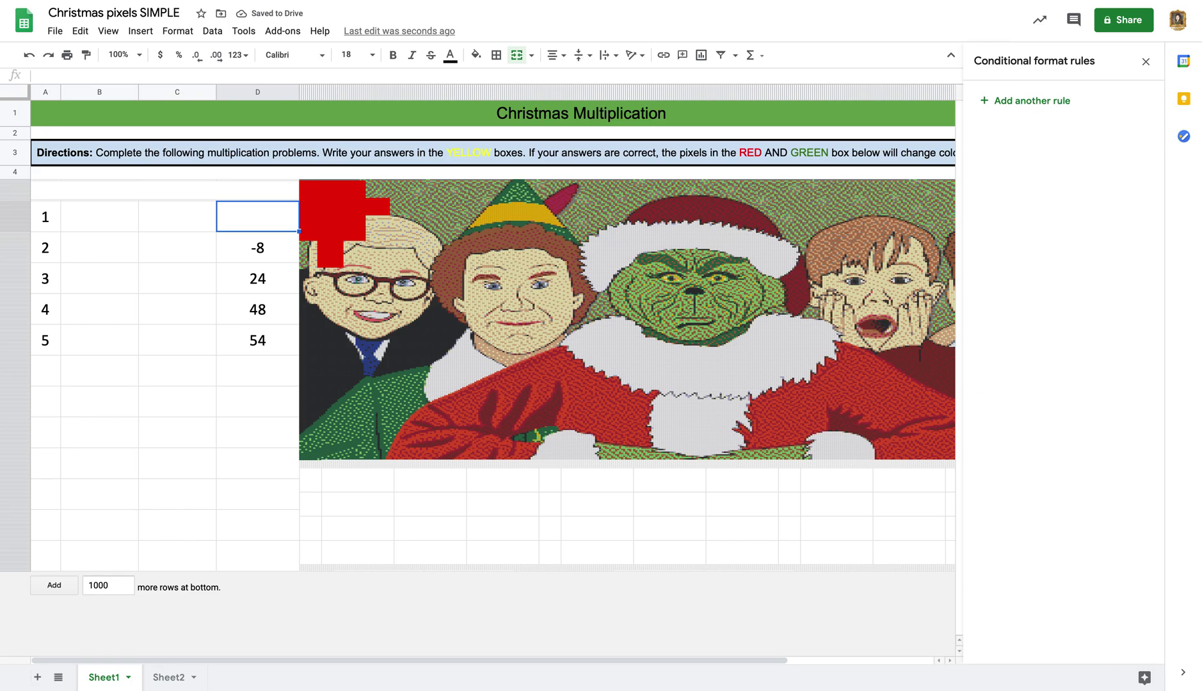
Select nine small separate blocks scattered across the faces and clothing in the picture and start a conditional formatting rule for them.
{"action": "left_click", "coordinate": [388, 378]}
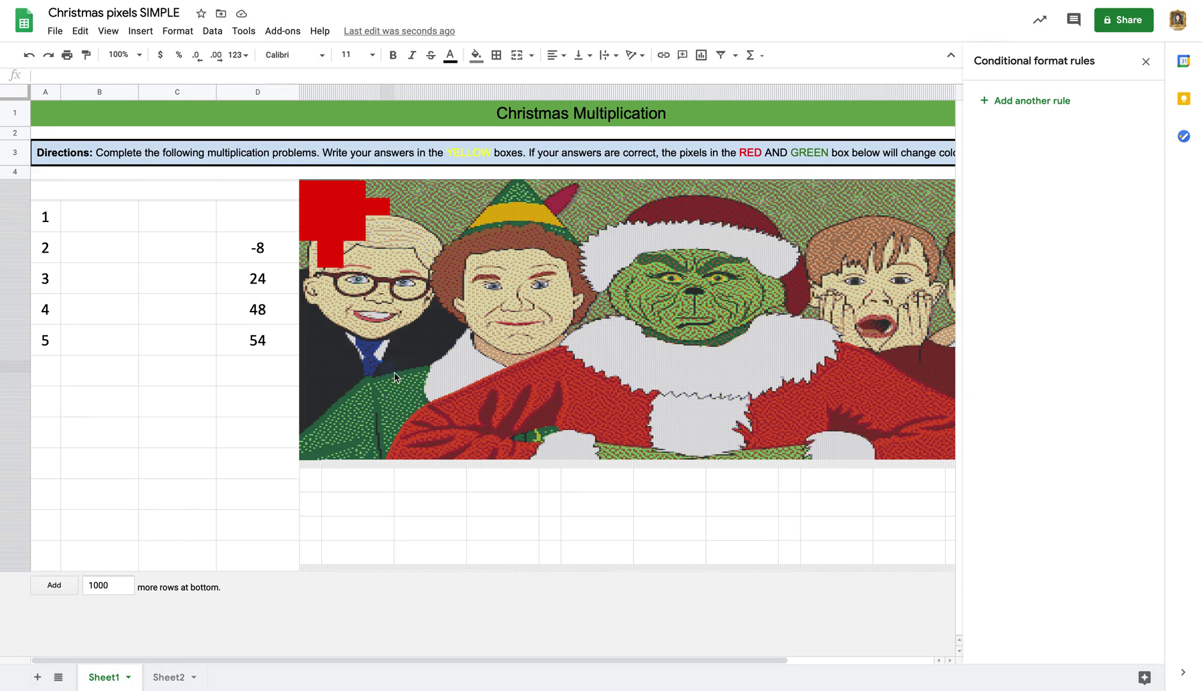
{"action": "left_click", "coordinate": [501, 258]}
{"action": "left_click", "coordinate": [663, 286]}
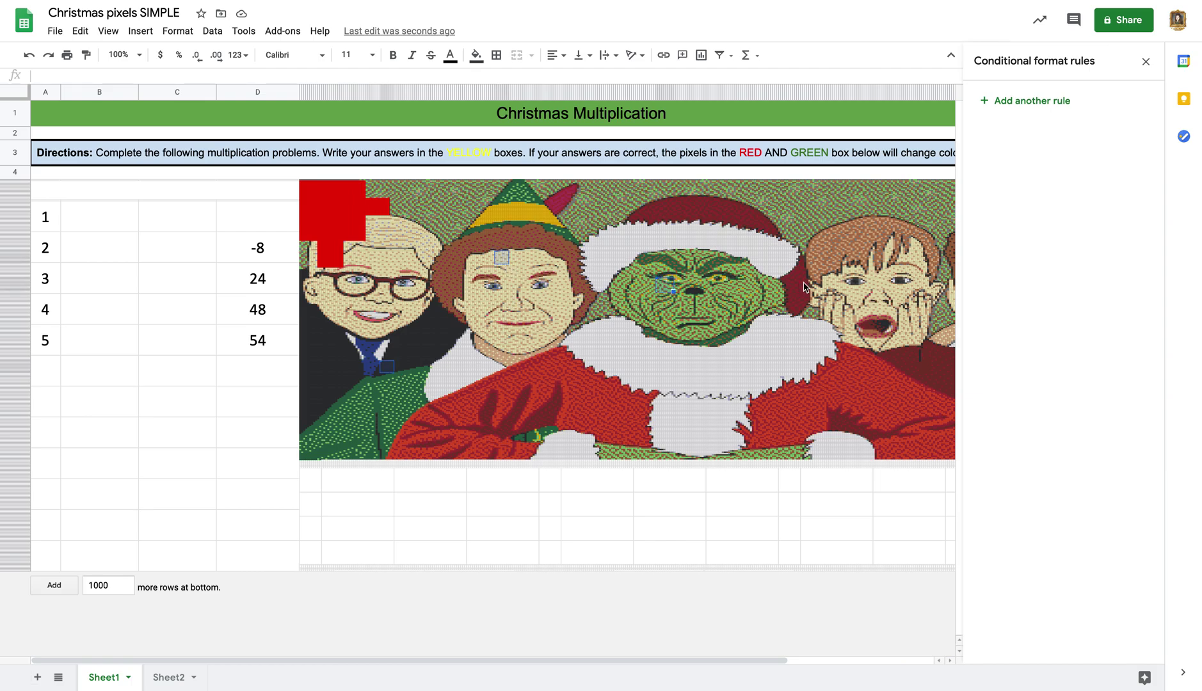
{"action": "left_click", "coordinate": [857, 242]}
{"action": "left_click", "coordinate": [891, 400]}
{"action": "left_click_drag", "start_coordinate": [676, 420], "coordinate": [704, 432]}
{"action": "left_click", "coordinate": [549, 418], "text": "ctrl"}
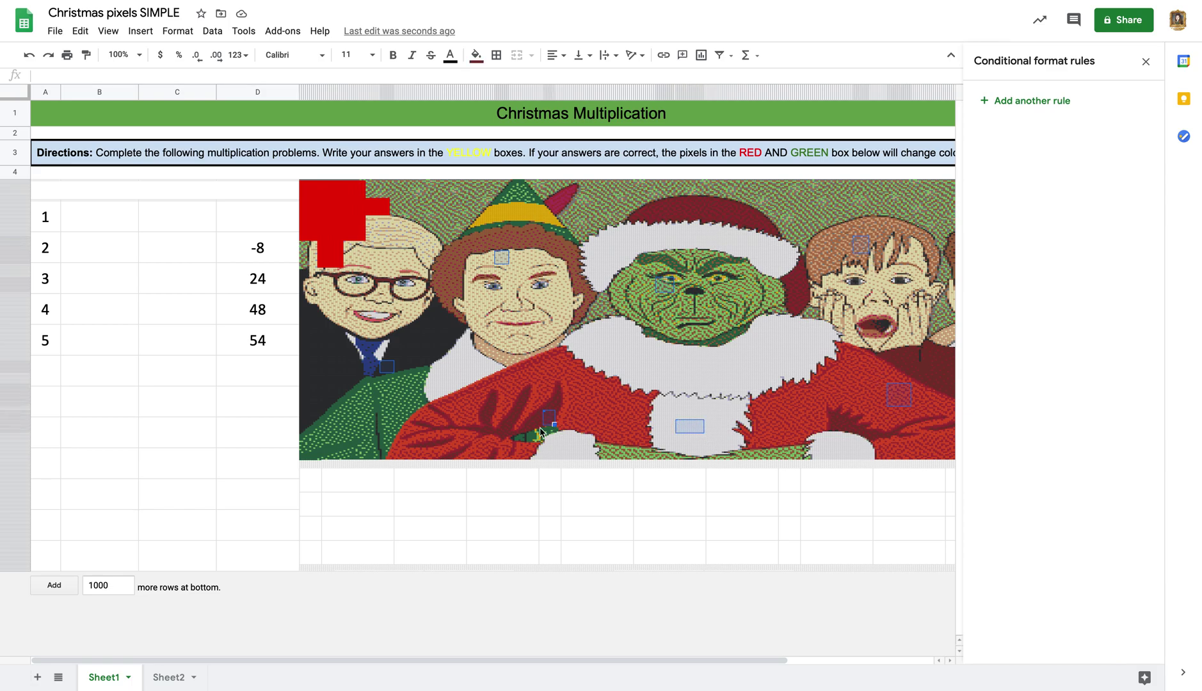
{"action": "left_click", "coordinate": [457, 440], "text": "ctrl"}
{"action": "left_click", "coordinate": [336, 447], "text": "ctrl"}
{"action": "right_click", "coordinate": [333, 436]}
{"action": "left_click", "coordinate": [384, 398]}
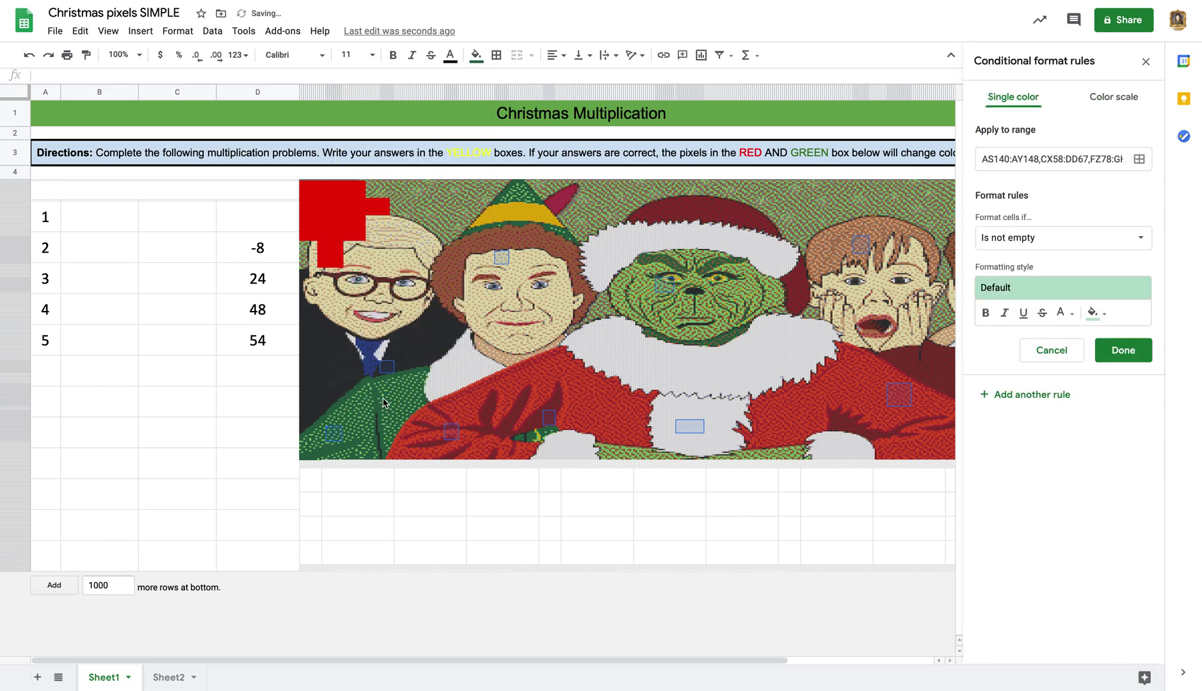
Set the new rule's condition to the custom formula =$D$44<>-8.
{"action": "left_click", "coordinate": [1091, 238]}
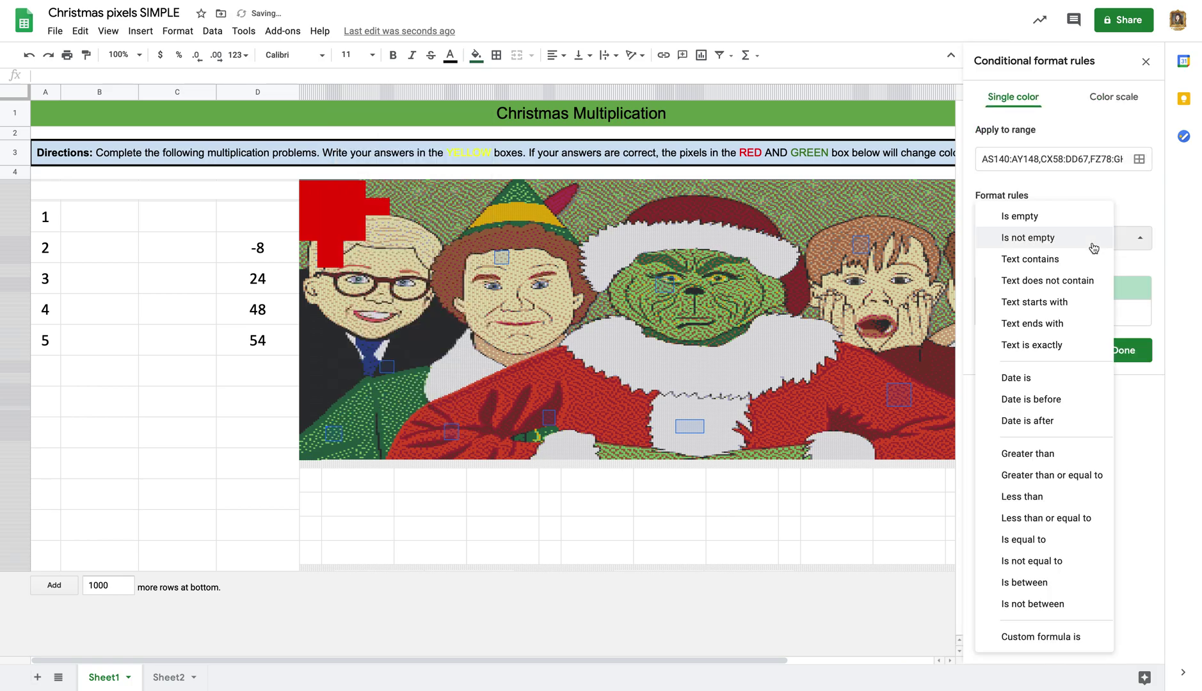
{"action": "left_click", "coordinate": [1040, 637]}
{"action": "left_click", "coordinate": [1050, 268]}
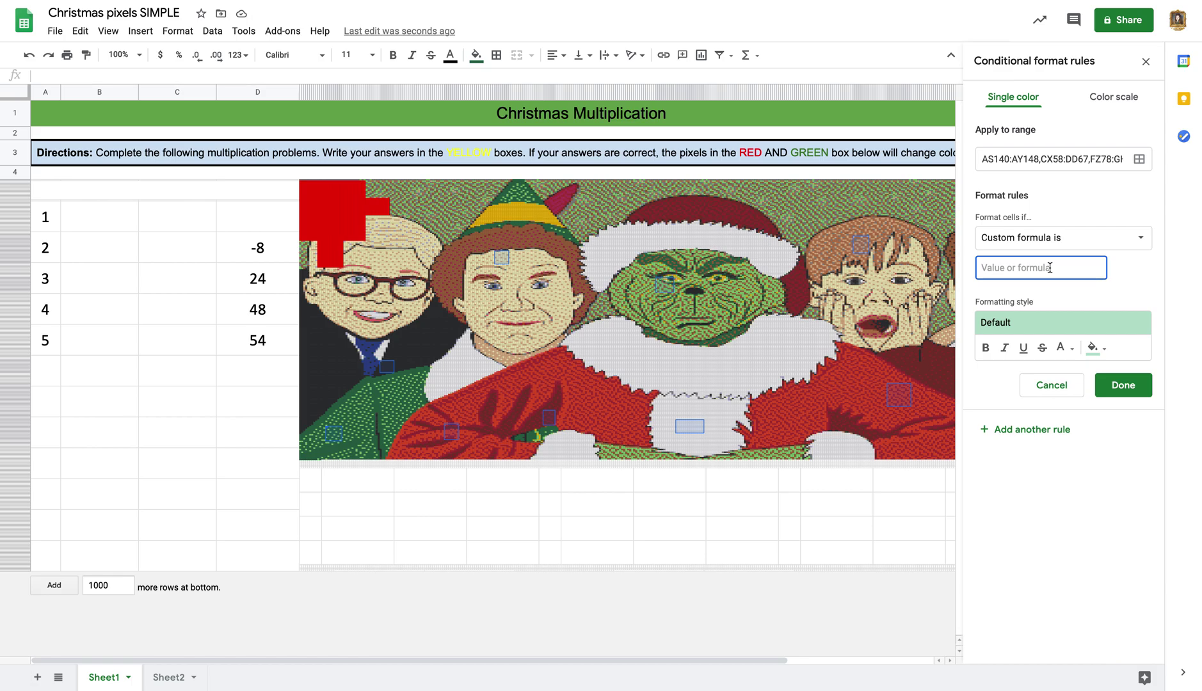
{"action": "type", "text": "=$D$"}
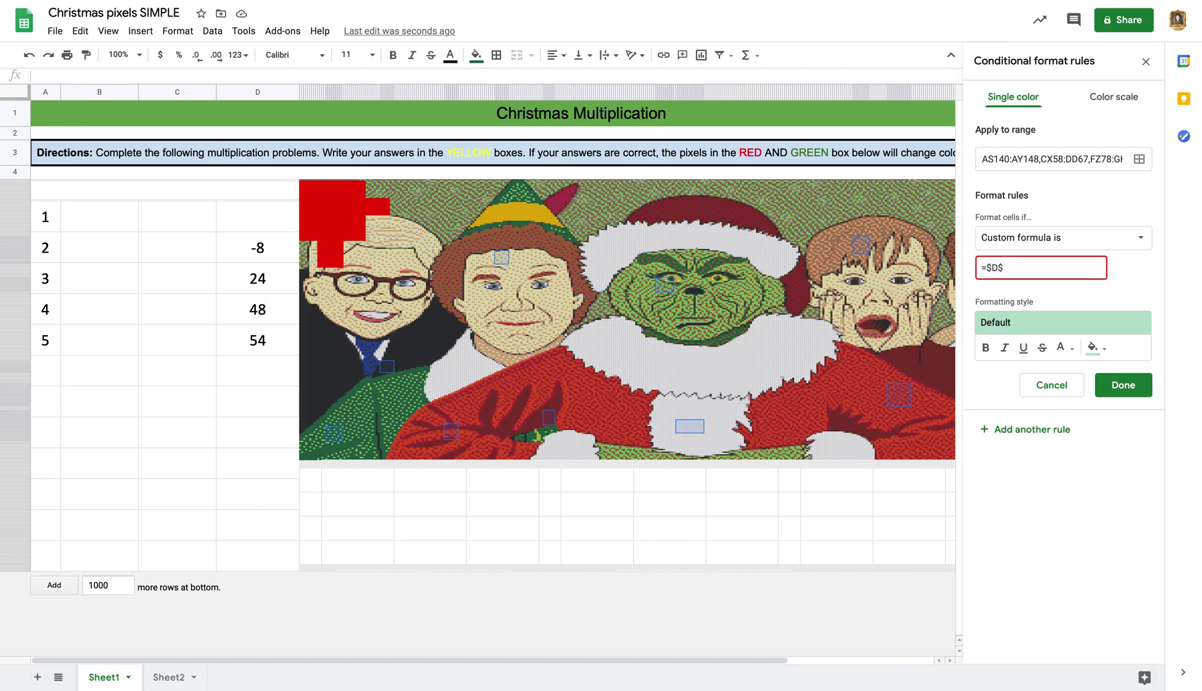
{"action": "type", "text": "44<>"}
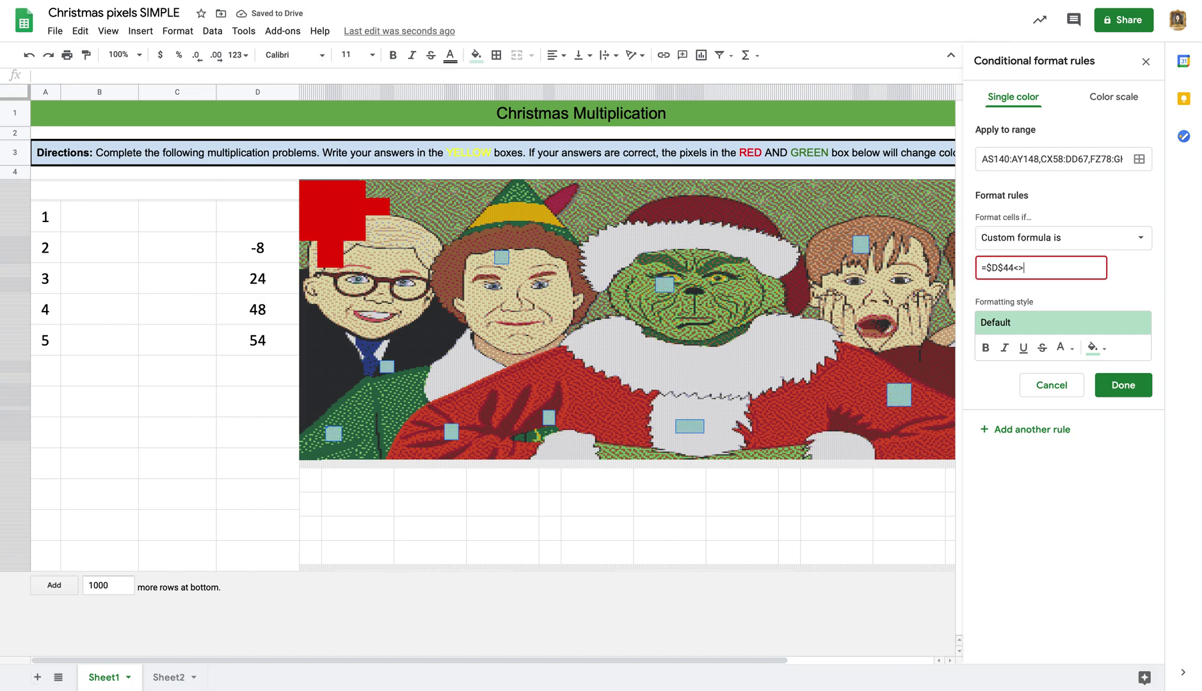
{"action": "type", "text": "-8"}
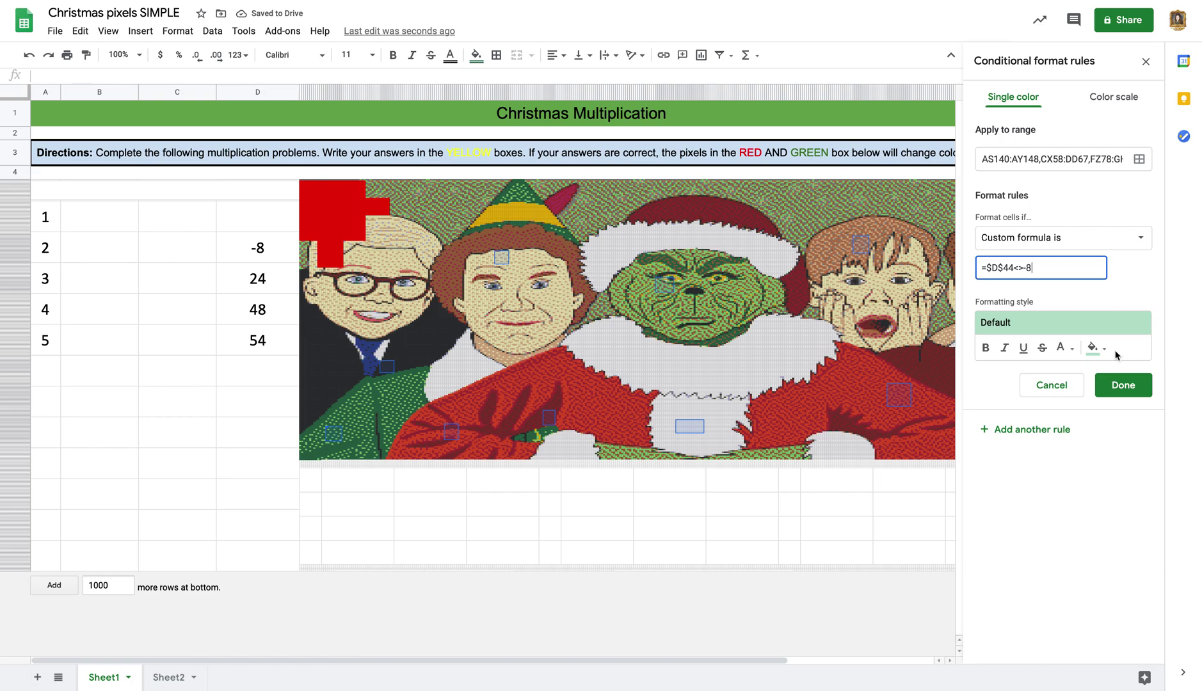
Give the scattered blocks' rule a red fill color and save it.
{"action": "left_click", "coordinate": [1094, 347]}
{"action": "left_click", "coordinate": [975, 410]}
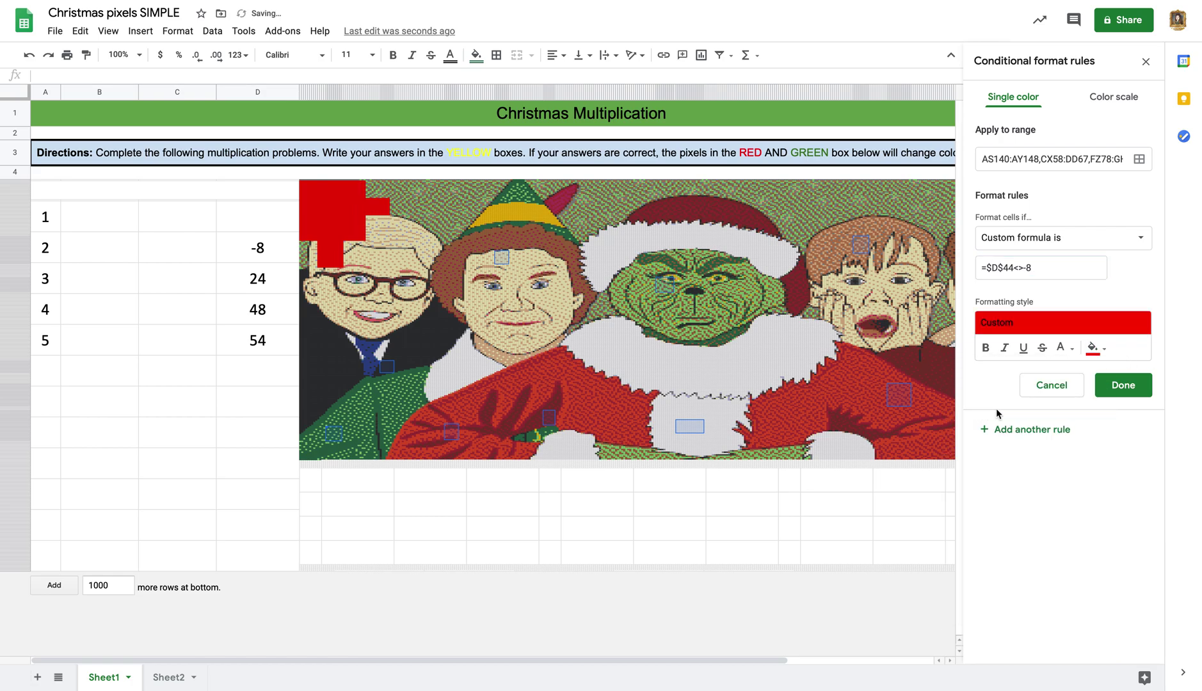
{"action": "left_click", "coordinate": [1125, 390]}
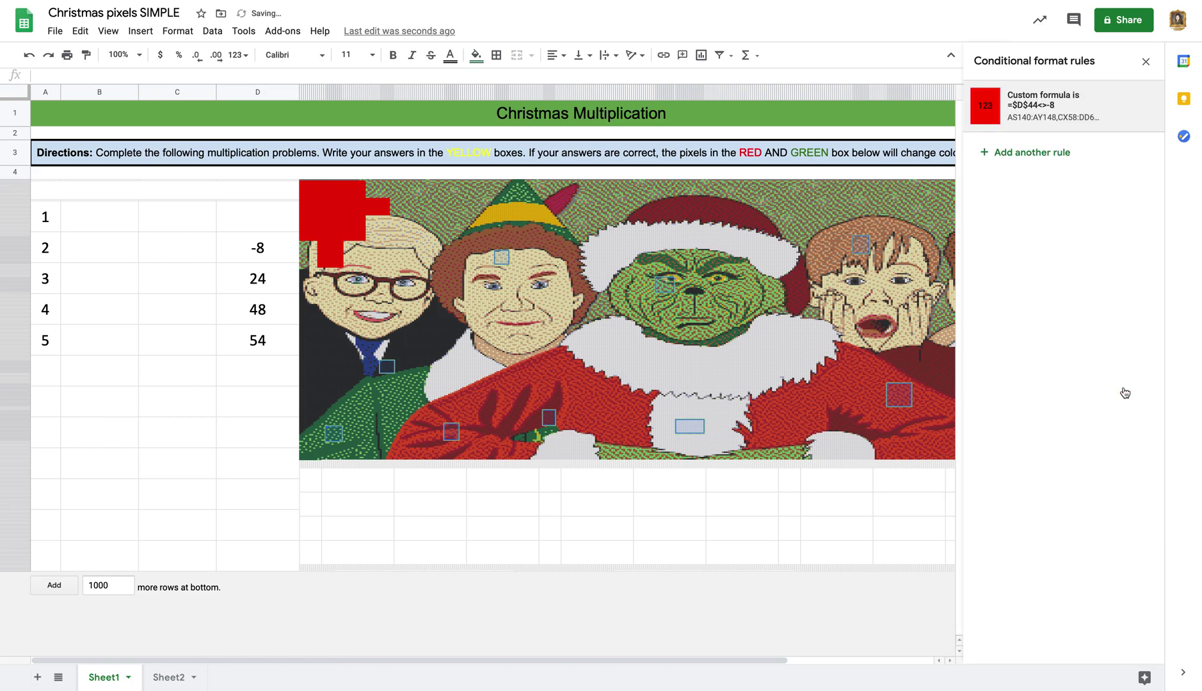
Clear the answer beside number 2 to test the scattered blocks' rule.
{"action": "left_click", "coordinate": [272, 249]}
{"action": "key", "text": "Delete"}
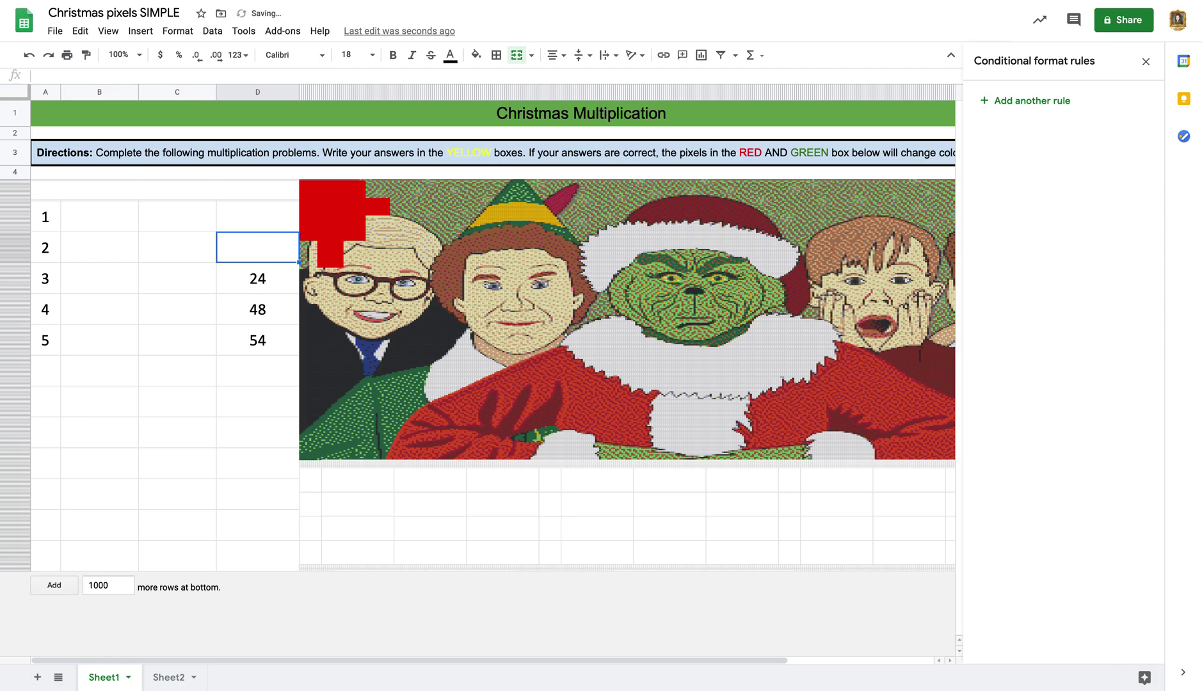